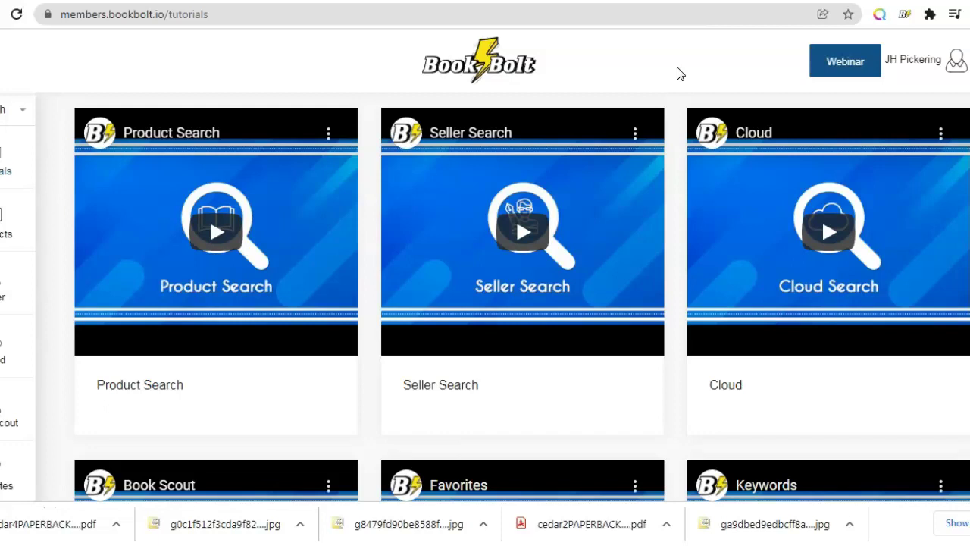
- Find Book Bolt Lister in the account options, view its Chrome Web Store page and switch to the extension's profiles page
click(724, 85)
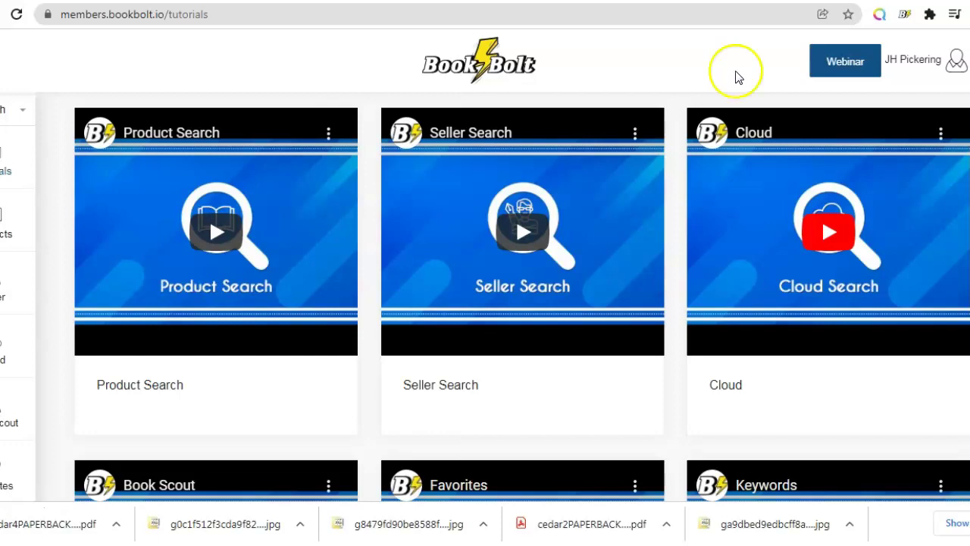
click(956, 75)
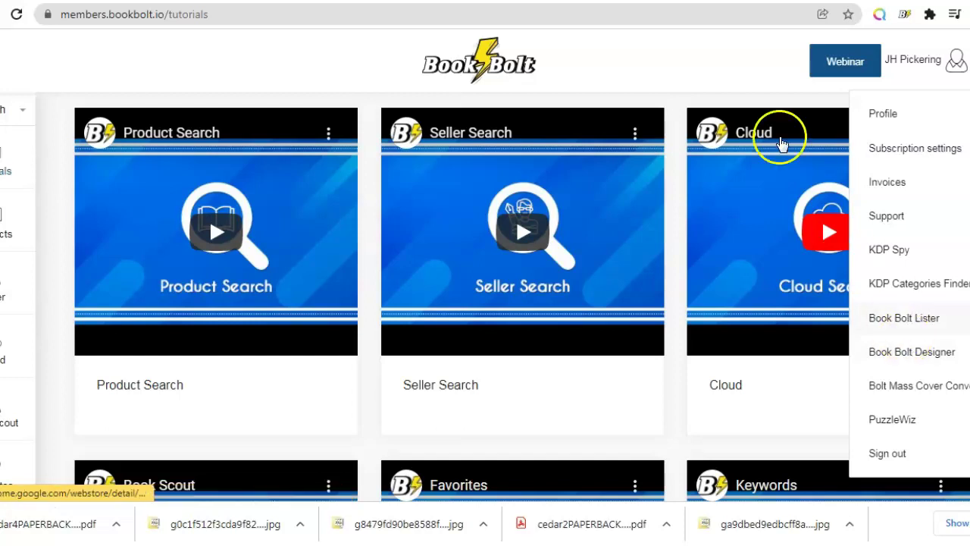
click(697, 1)
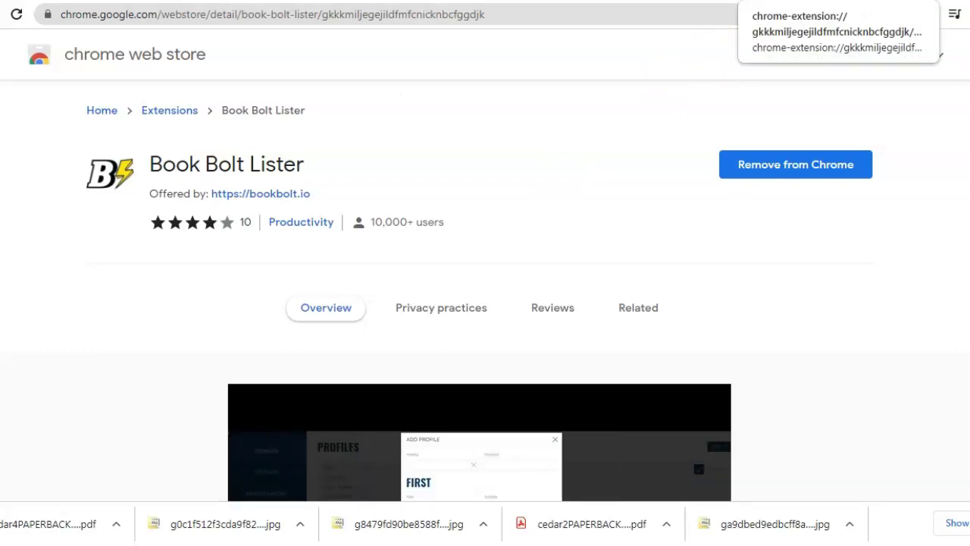
click(765, 1)
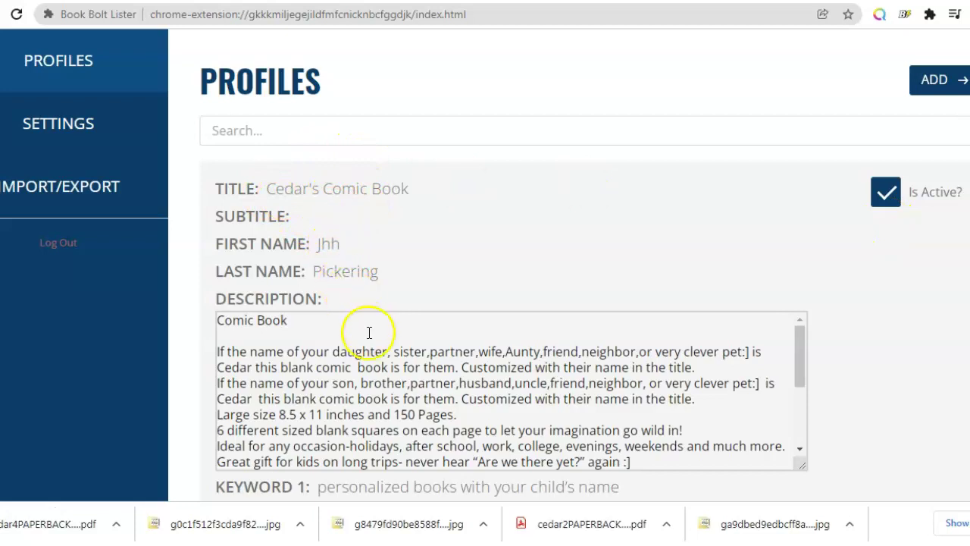
- Review the comic book's listing profile, from title, author and description through keywords, categories, cover finish, trim size and hotkey
drag(799, 358, 803, 424)
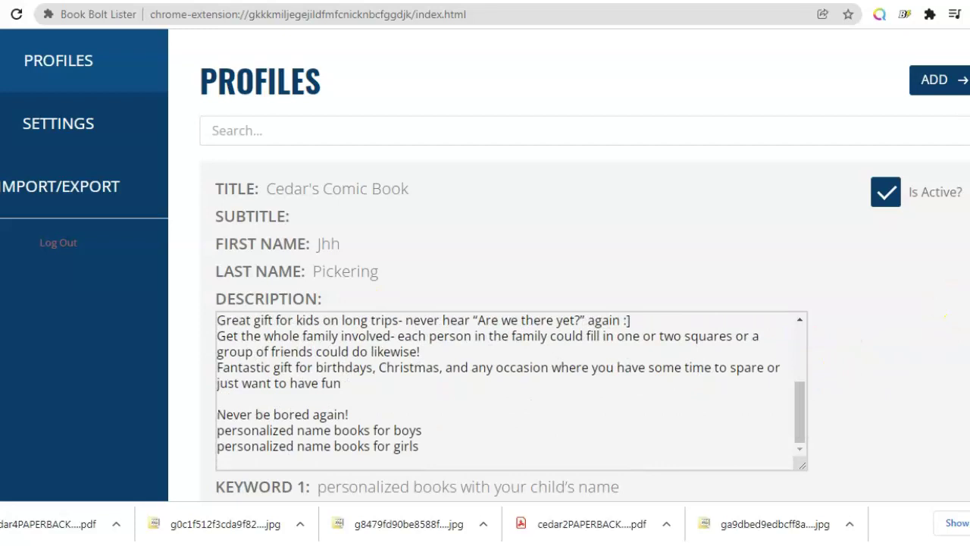
scroll(544, 306, down, 4)
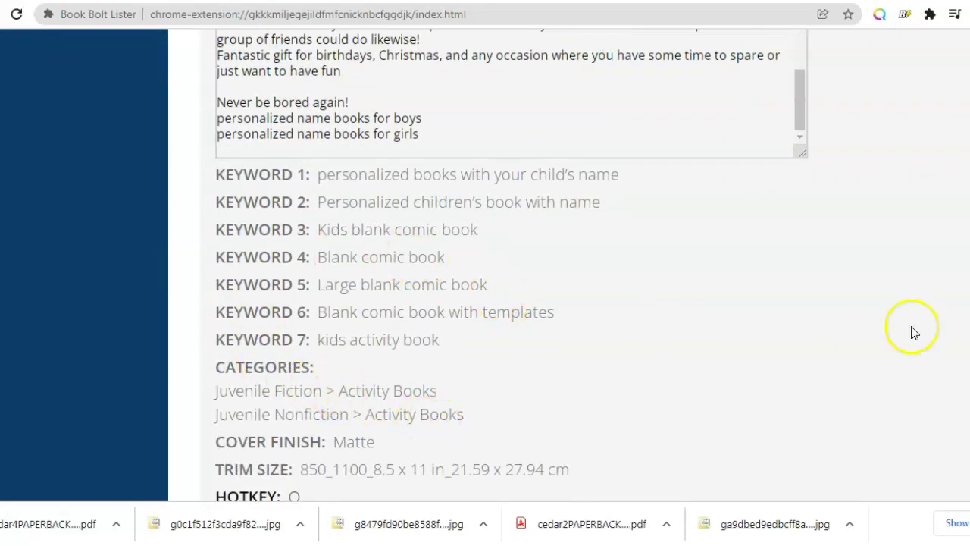
scroll(834, 341, down, 1)
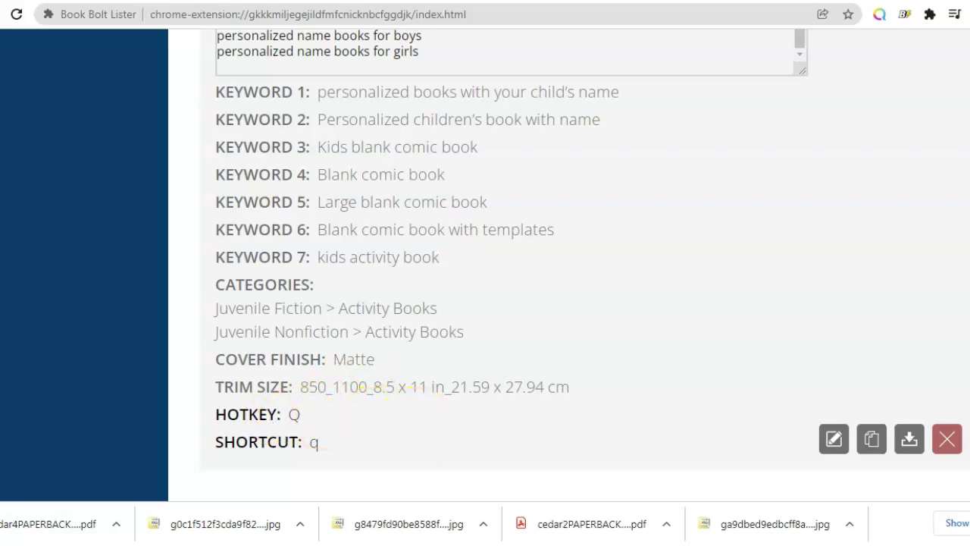
scroll(500, 265, up, 5)
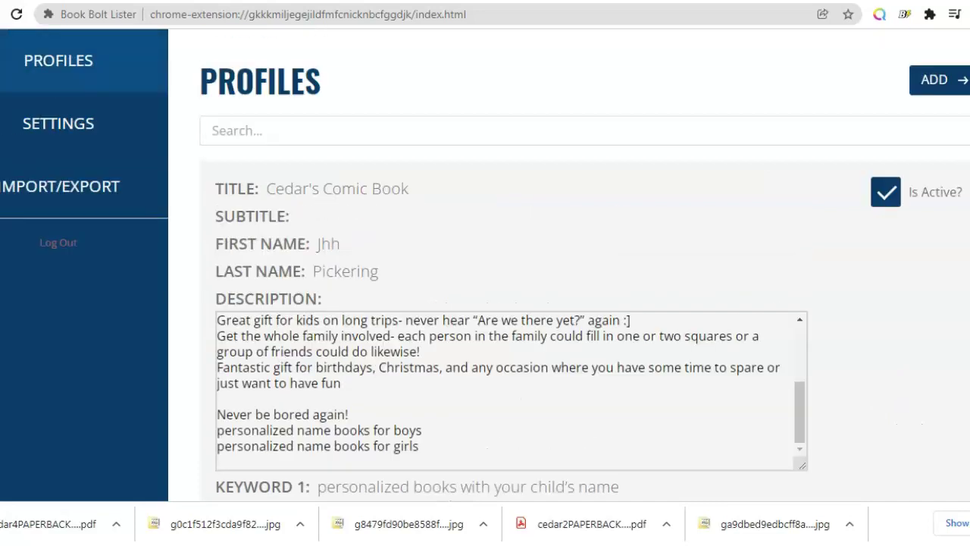
scroll(500, 303, down, 2)
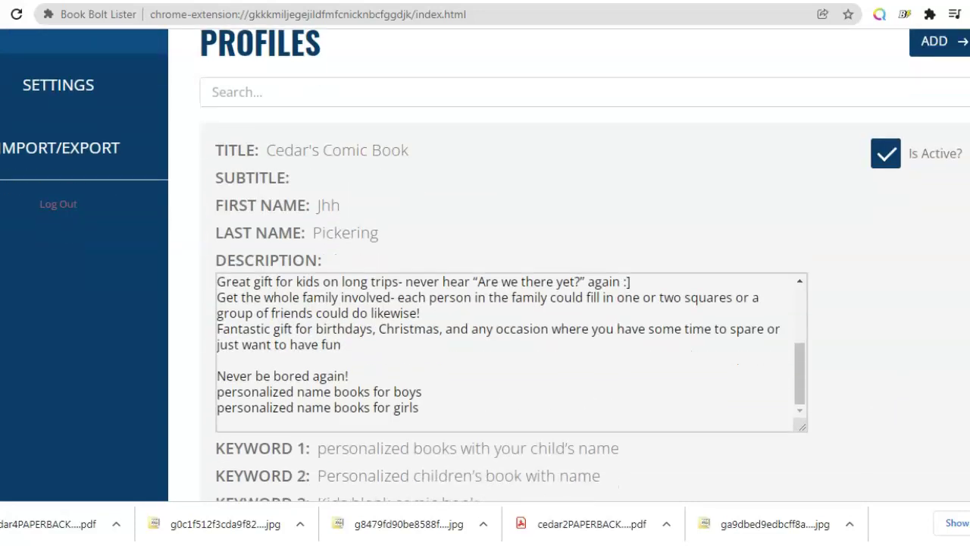
scroll(500, 303, up, 2)
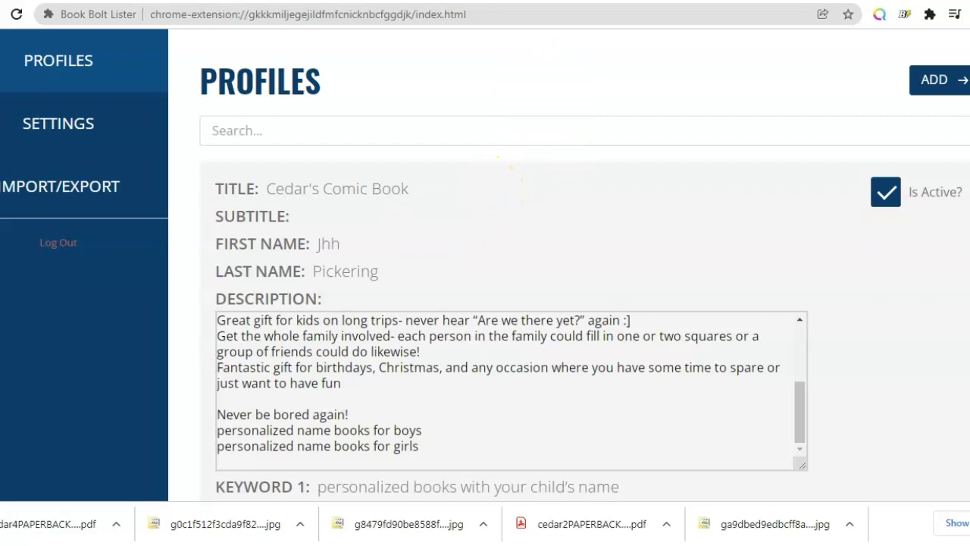
click(477, 130)
click(480, 122)
click(767, 161)
scroll(485, 262, down, 1)
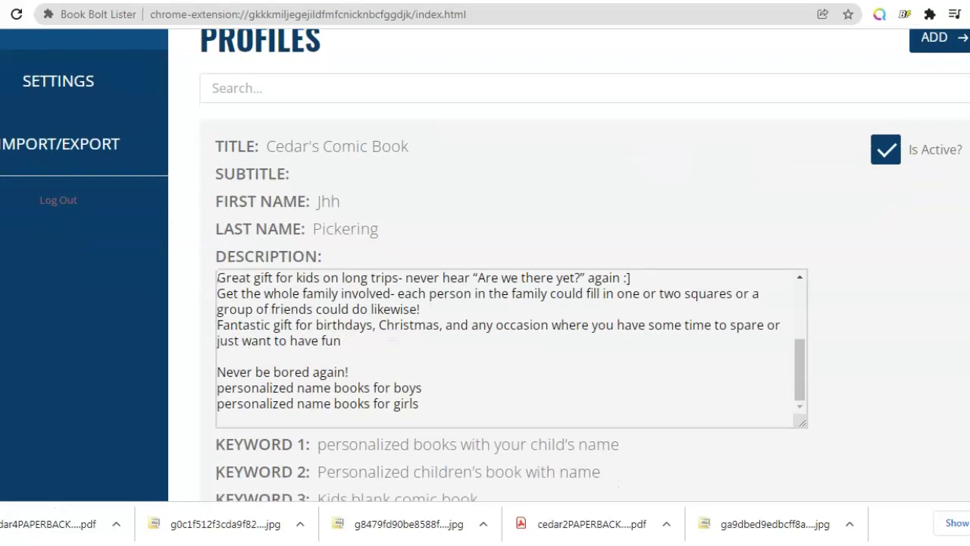
scroll(485, 263, up, 1)
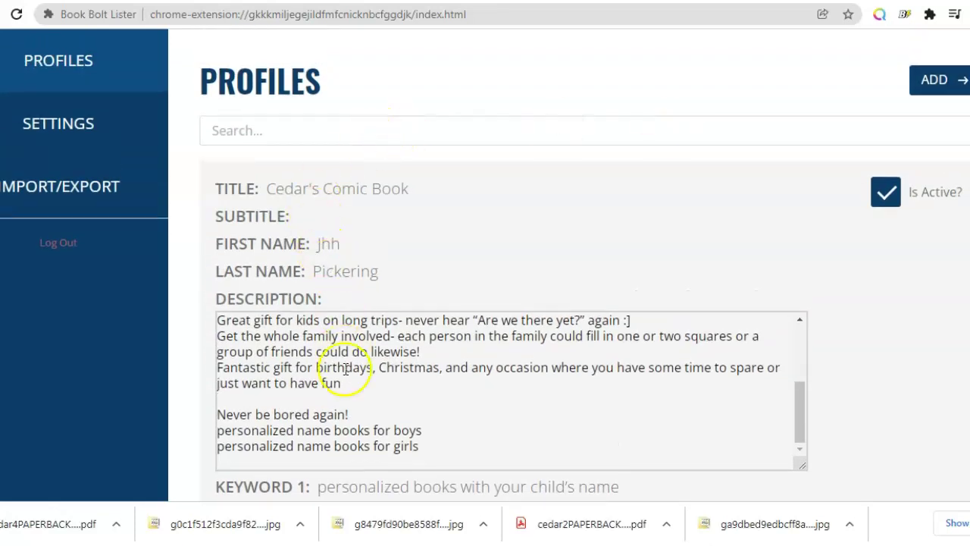
scroll(485, 273, down, 5)
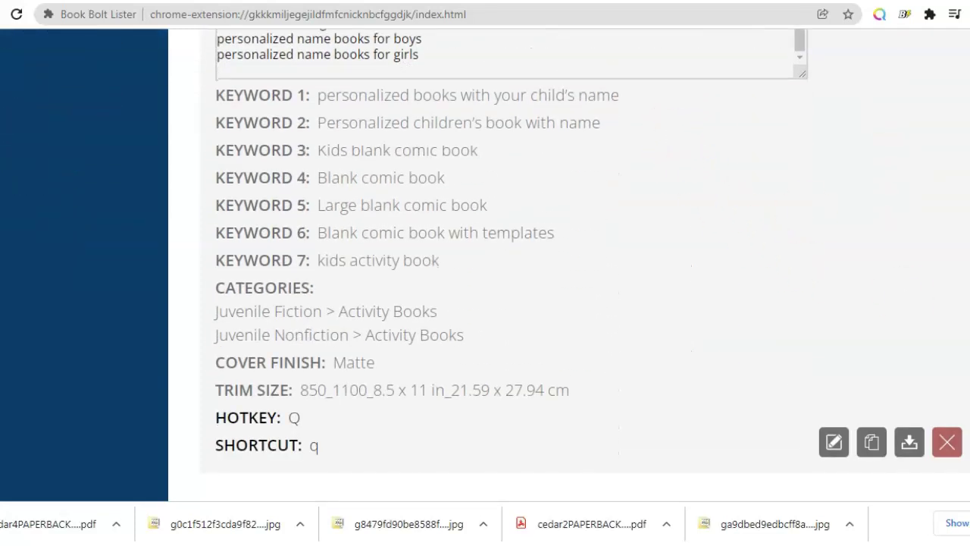
scroll(485, 273, up, 5)
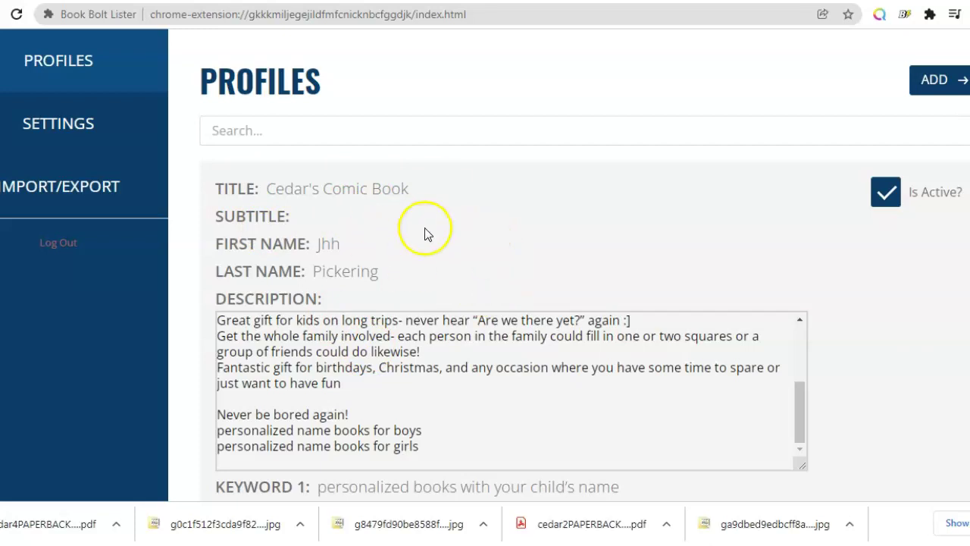
click(339, 208)
click(319, 197)
click(321, 189)
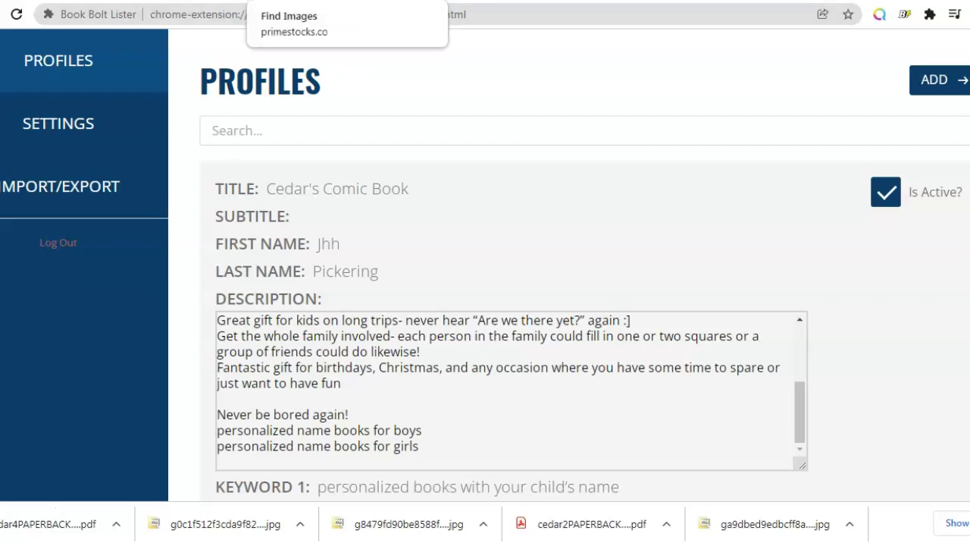
- Switch to the Book Bolt cover designer, check the download options and clear the existing artwork from the comic book cover
click(484, 2)
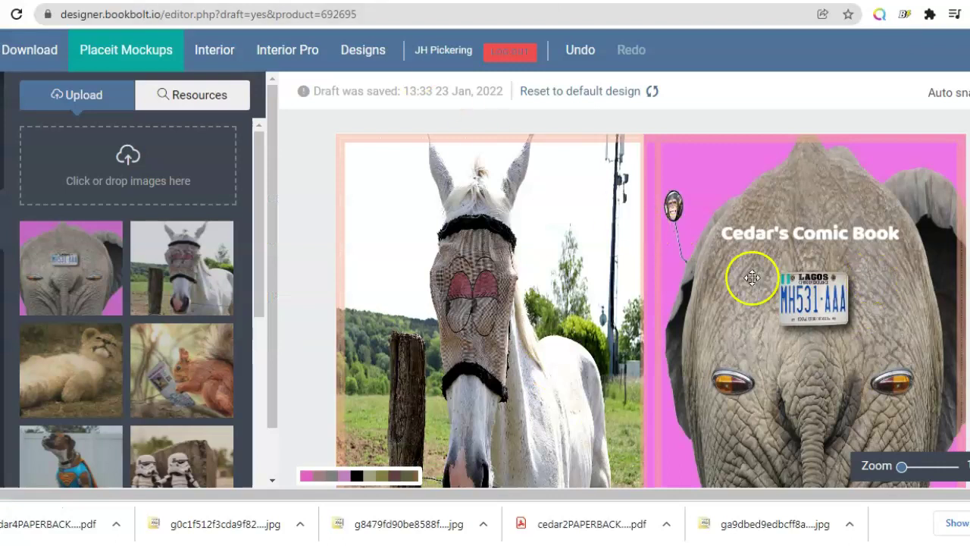
click(16, 50)
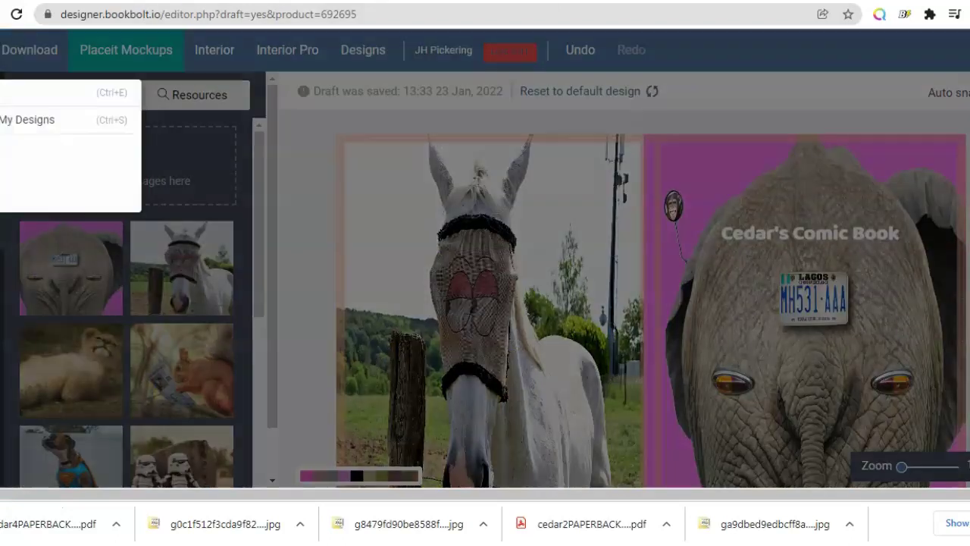
click(15, 92)
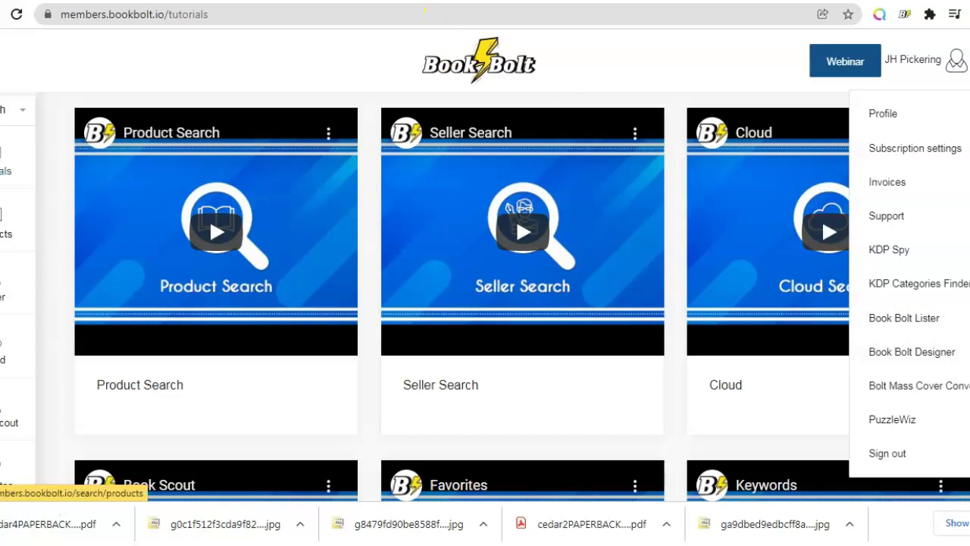
click(424, 1)
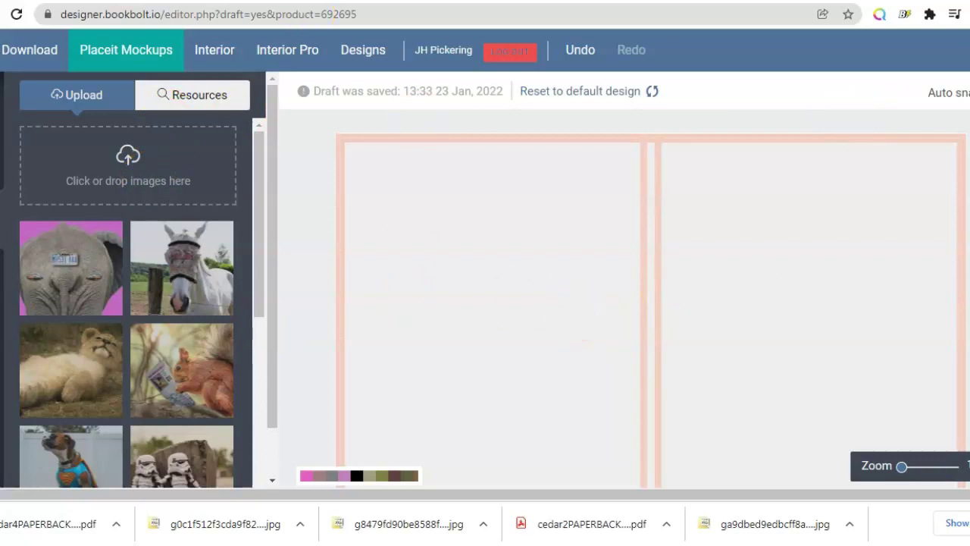
- Switch to Prime Stocks, browse the "comic" image results and download the photo of the toy stormtrooper sitting on a rock
click(280, 1)
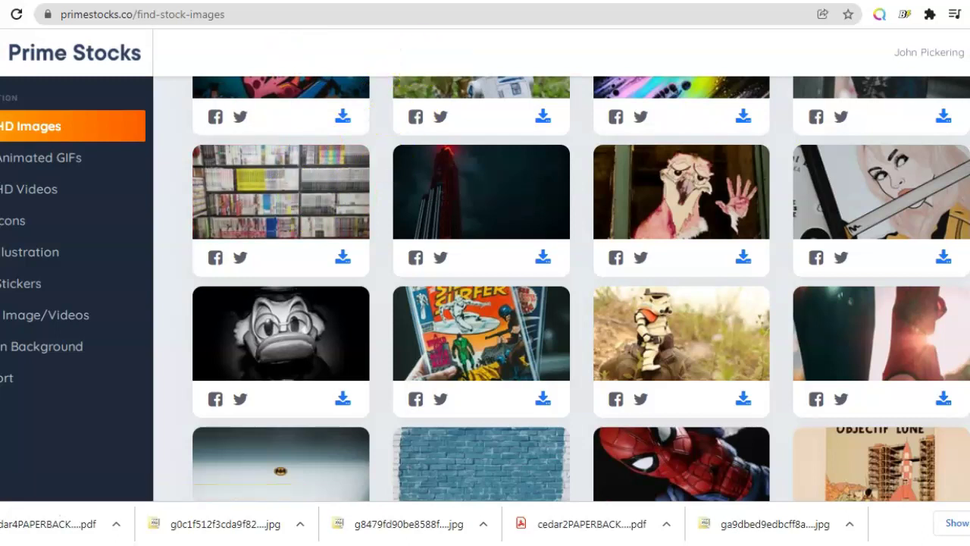
scroll(580, 288, up, 3)
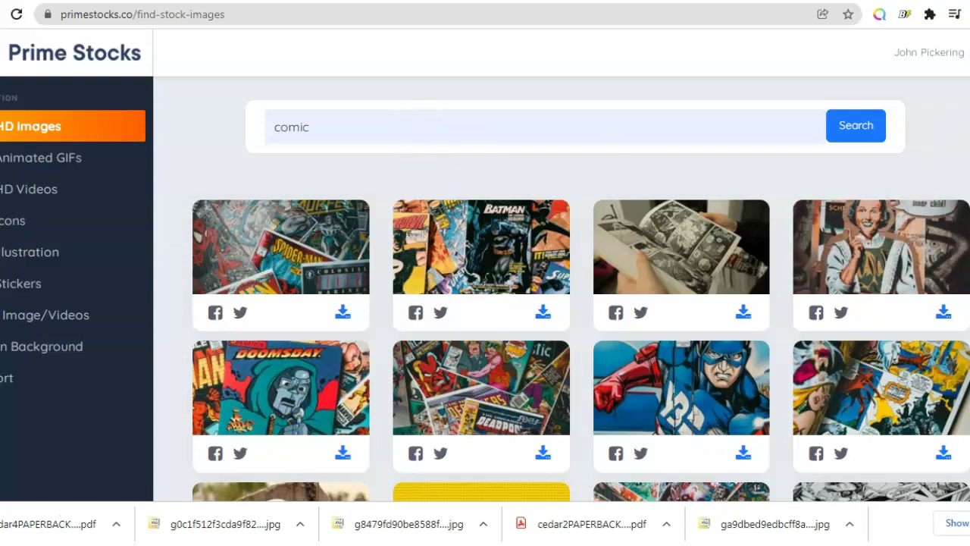
scroll(581, 289, down, 5)
scroll(581, 289, down, 5)
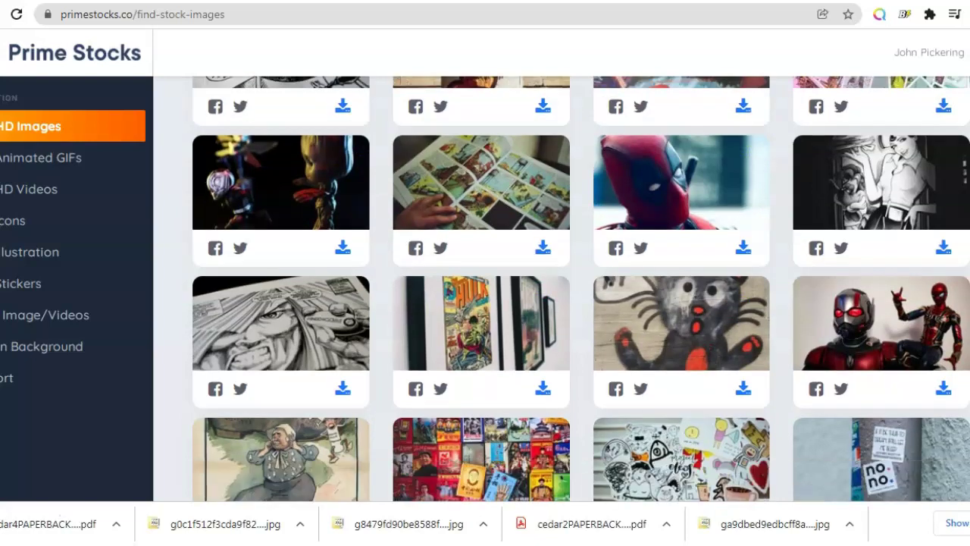
scroll(581, 289, down, 5)
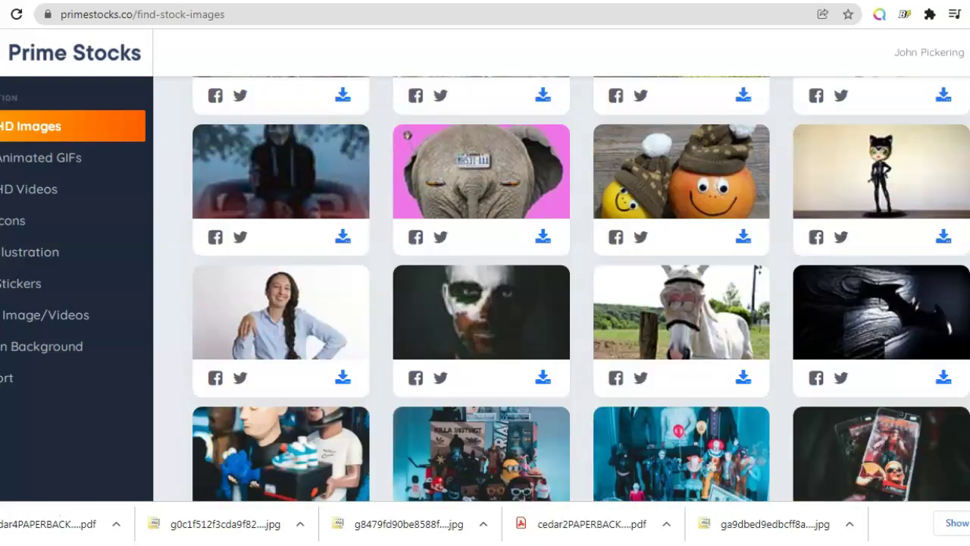
scroll(581, 289, down, 10)
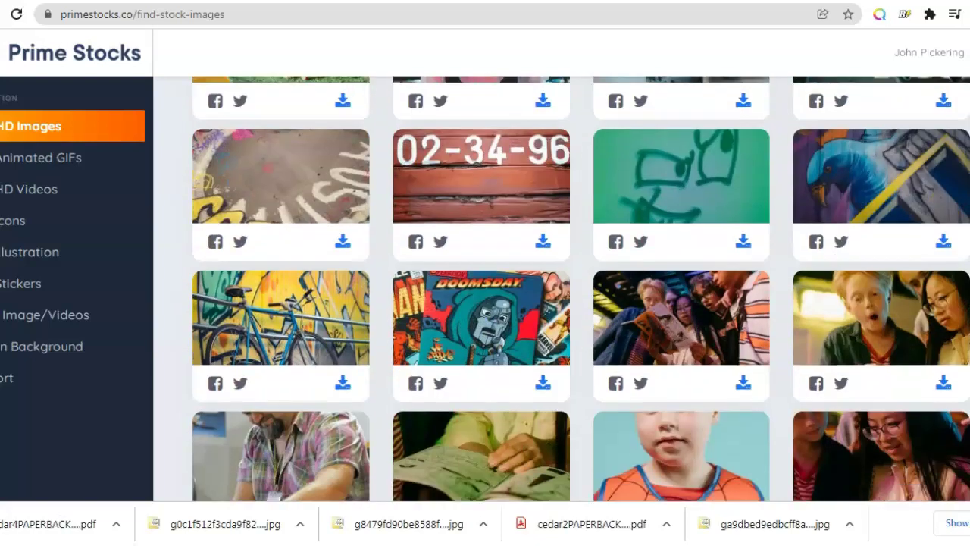
scroll(581, 289, down, 10)
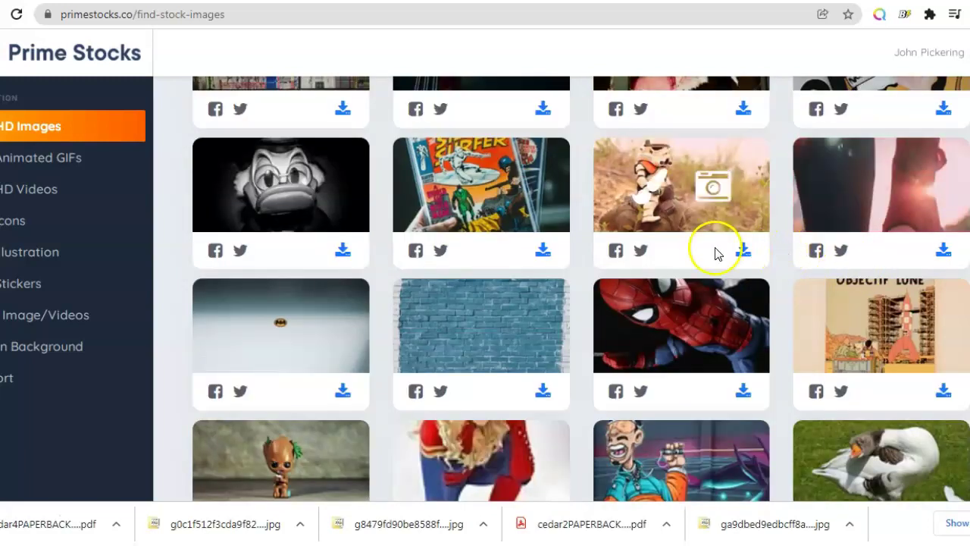
click(744, 253)
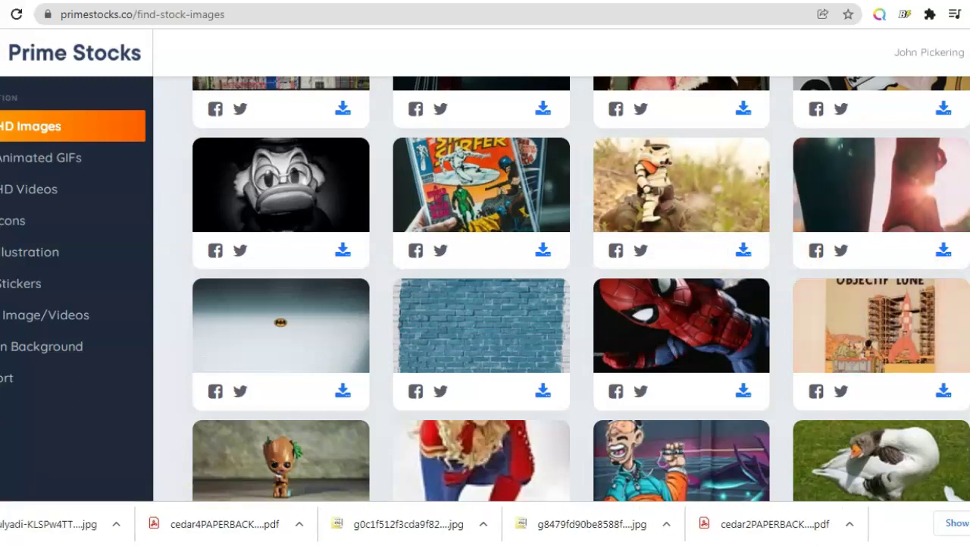
- Browse further through the comic images and download the close-up photo of the standing toy stormtrooper with a rifle
scroll(580, 289, down, 3)
scroll(580, 289, down, 5)
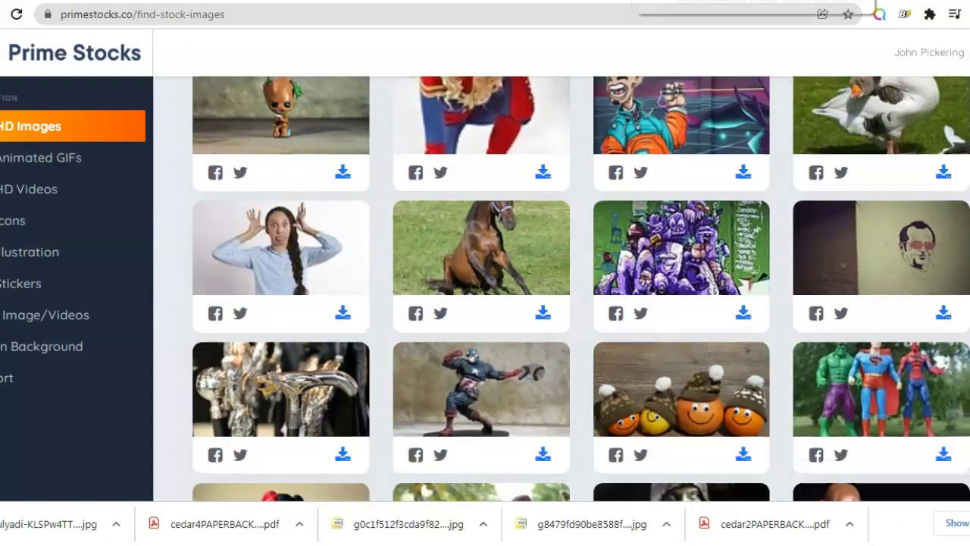
scroll(580, 289, down, 2)
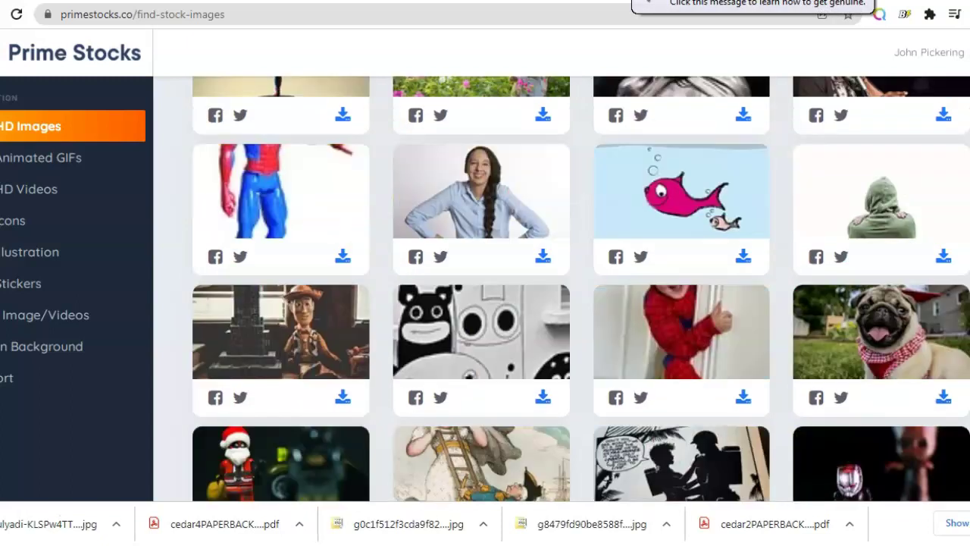
scroll(581, 289, down, 6)
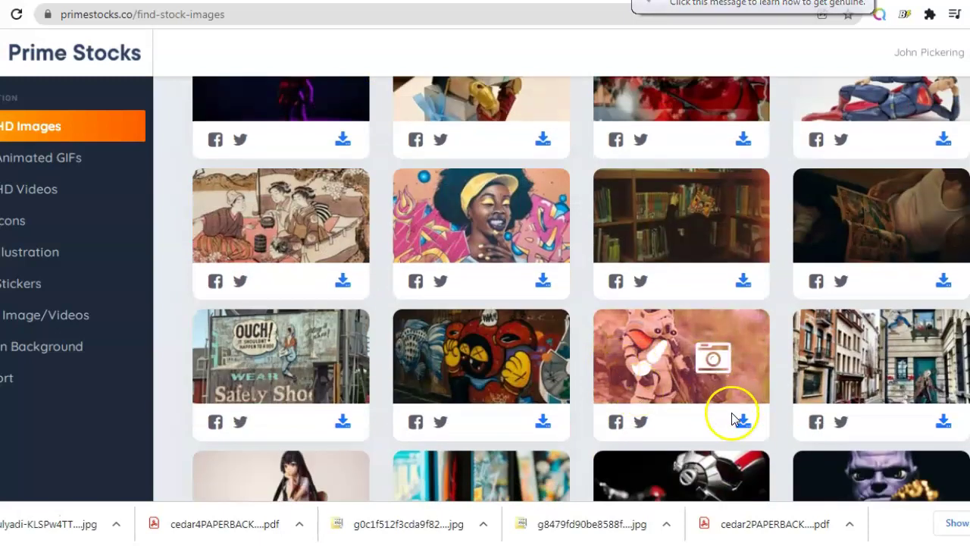
click(742, 422)
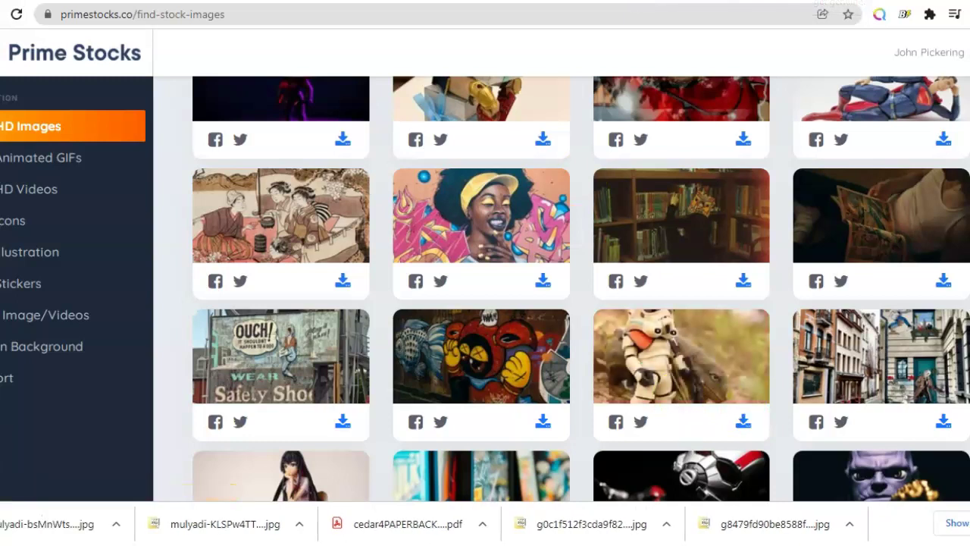
- Return to the Book Bolt cover designer and upload the two downloaded stormtrooper photos to the image library
key(ctrl+Tab)
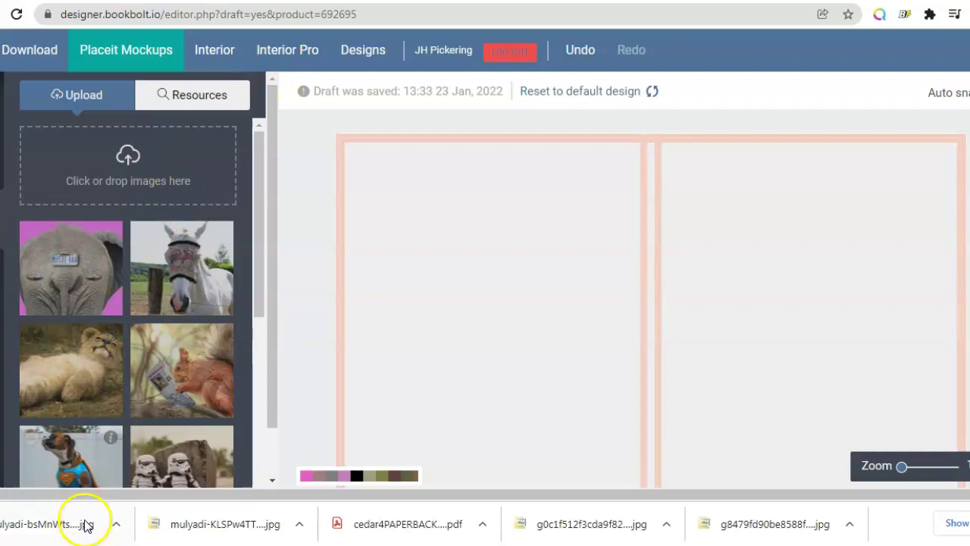
drag(76, 522, 124, 174)
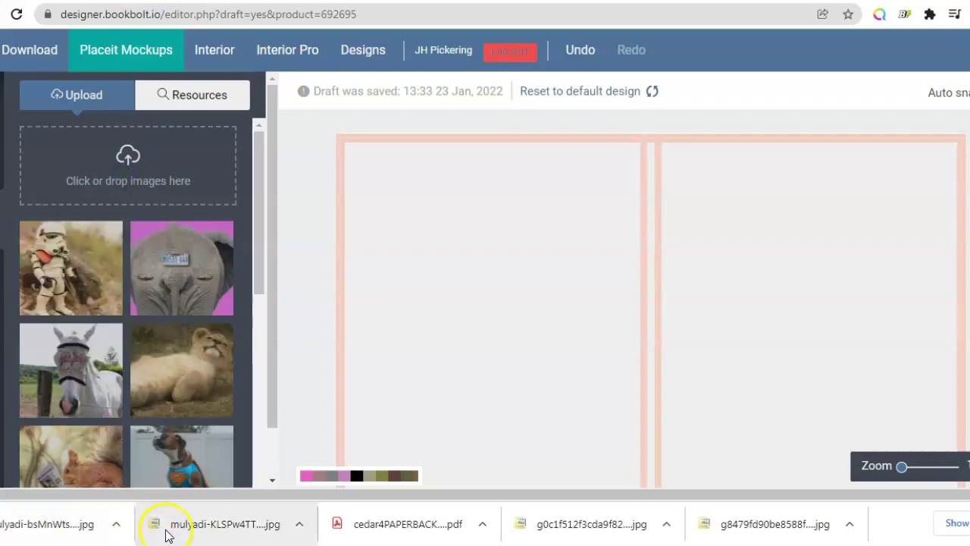
drag(165, 532, 136, 168)
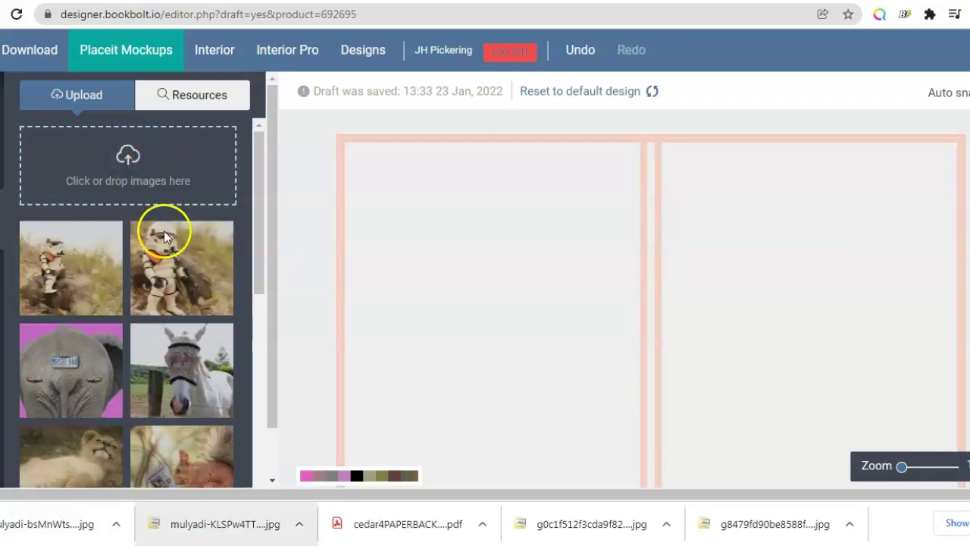
- Add the close-up stormtrooper photo to the canvas and position it over the front cover
click(170, 279)
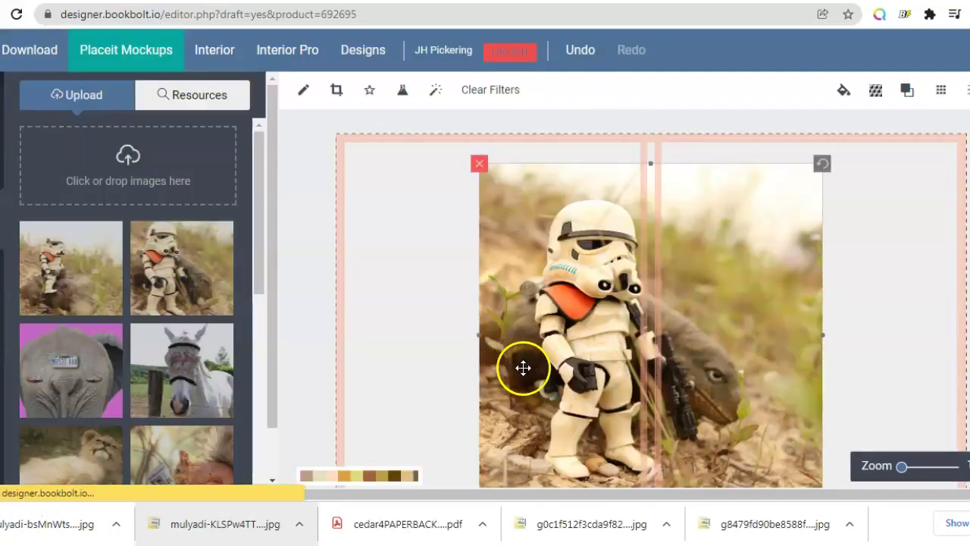
drag(613, 362, 735, 354)
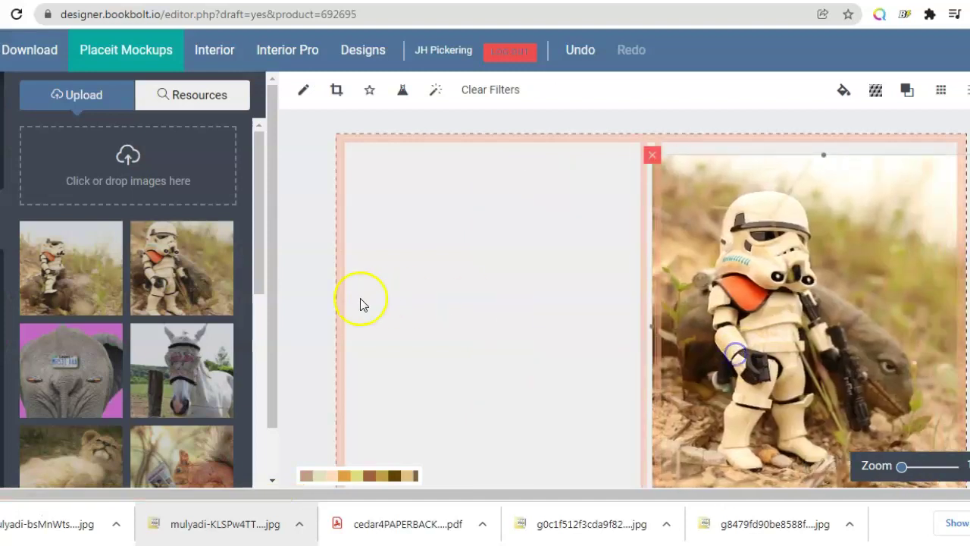
- Add the photo of the seated toy stormtrooper to the canvas and fit its width to the back cover
click(53, 269)
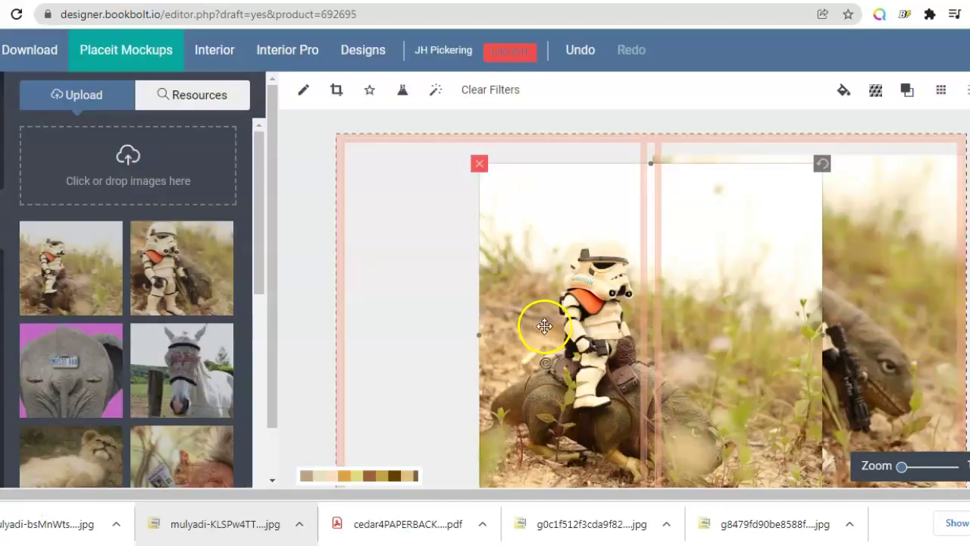
drag(541, 324, 404, 311)
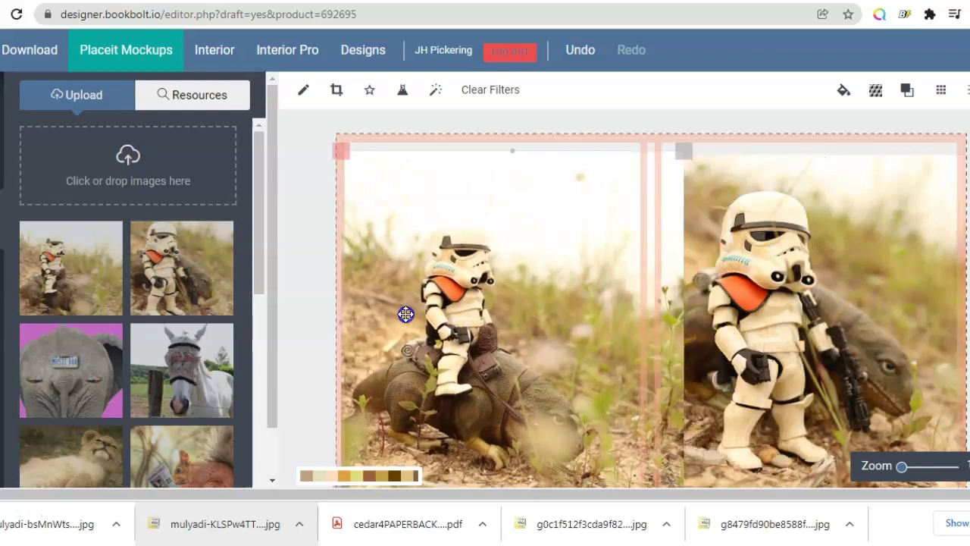
drag(678, 321, 653, 325)
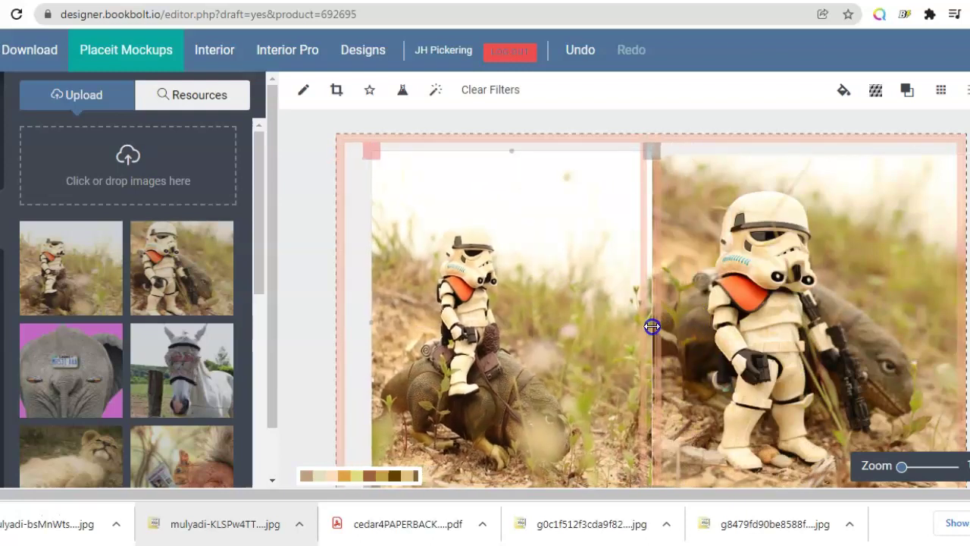
drag(509, 296, 485, 297)
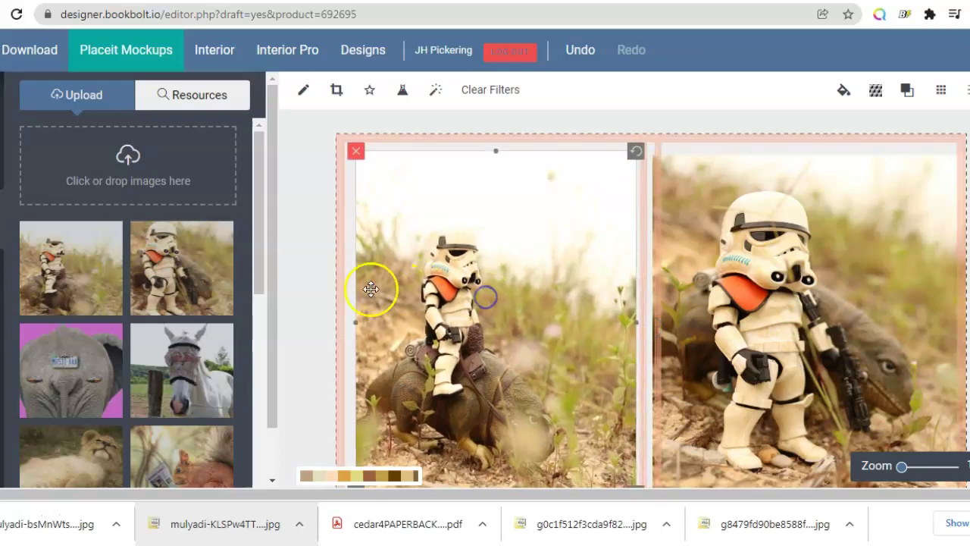
drag(351, 326, 331, 323)
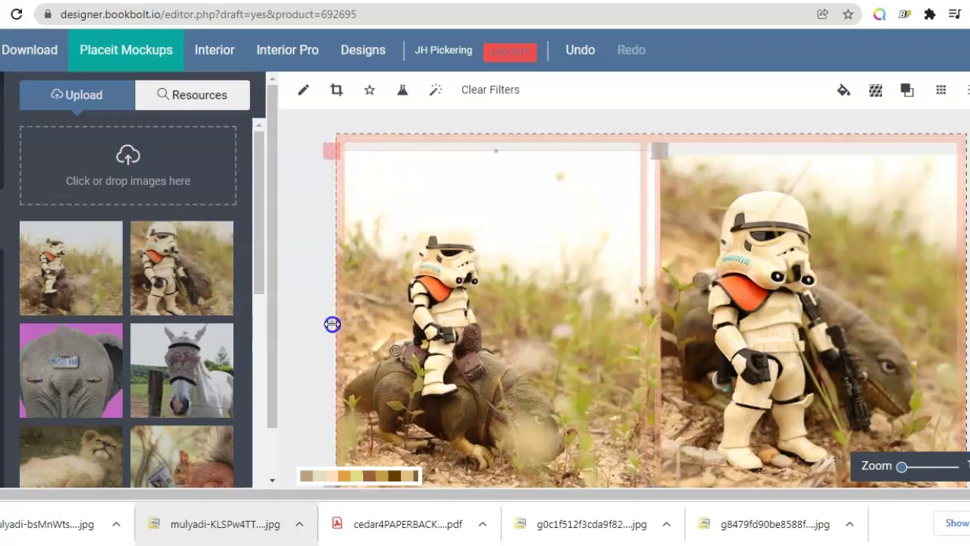
drag(666, 315, 650, 319)
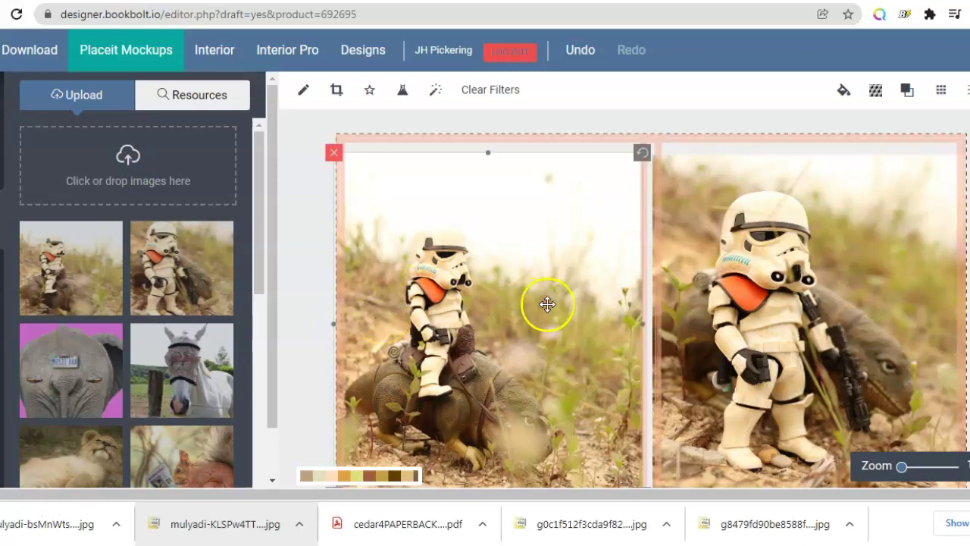
- Stretch the back cover photo past the outer, upper and lower bleed edges so it fills the back cover
drag(489, 152, 491, 134)
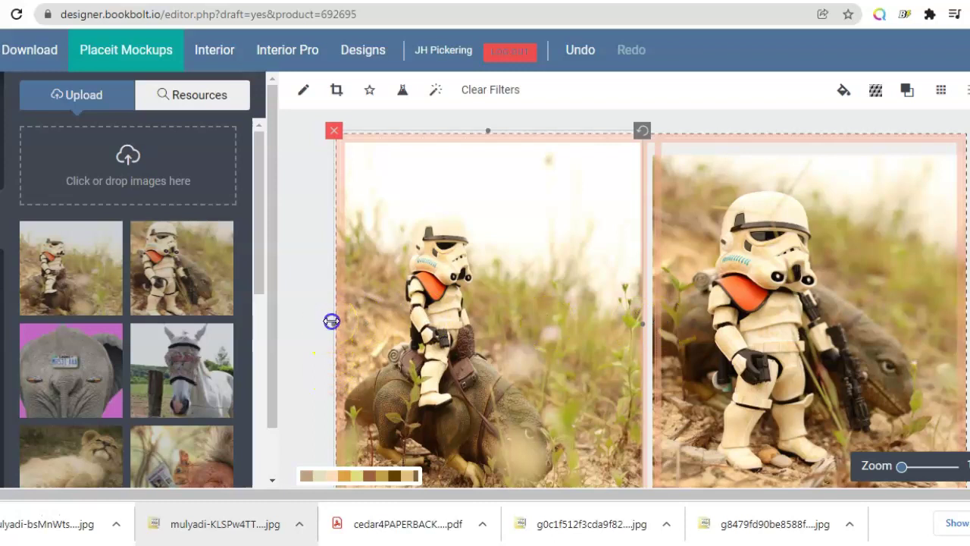
drag(332, 320, 329, 322)
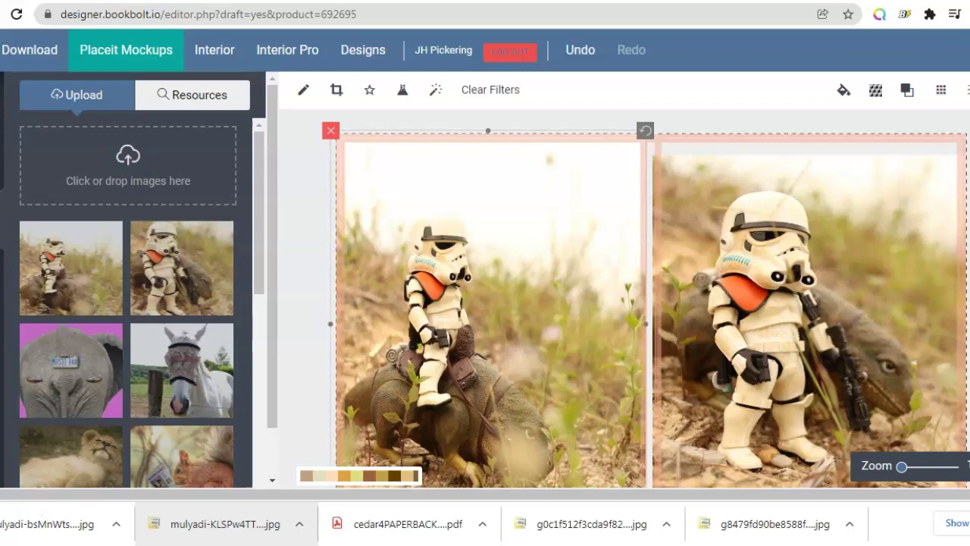
scroll(563, 433, down, 2)
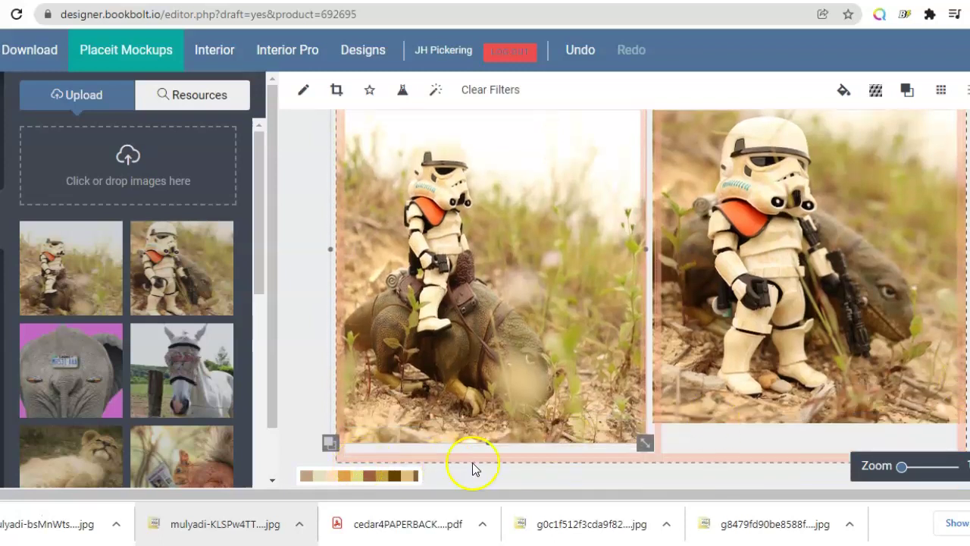
drag(487, 443, 493, 471)
- Shift and stretch the close-up stormtrooper photo to meet the back cover photo at the spine and fill the front cover's full height
drag(672, 298, 822, 371)
drag(649, 255, 644, 265)
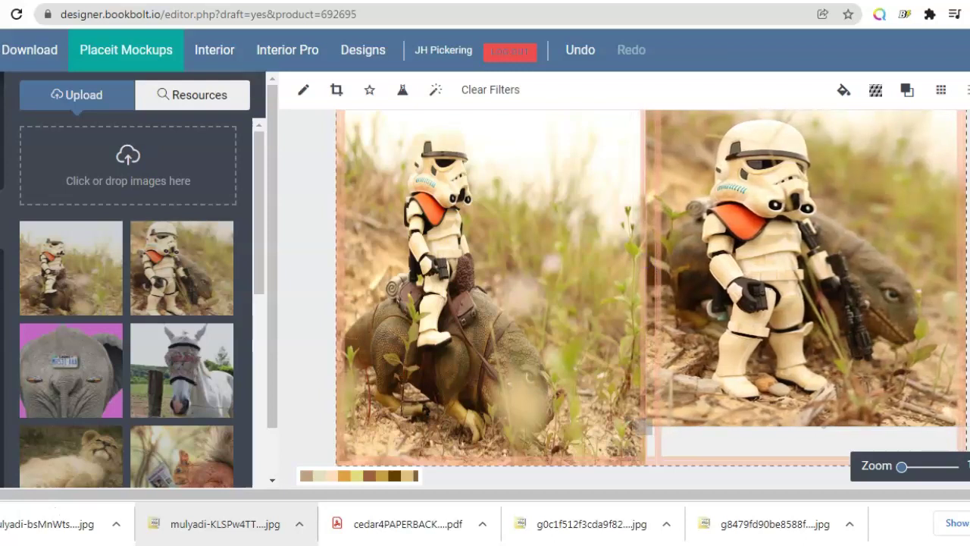
drag(907, 252, 886, 251)
drag(648, 231, 641, 256)
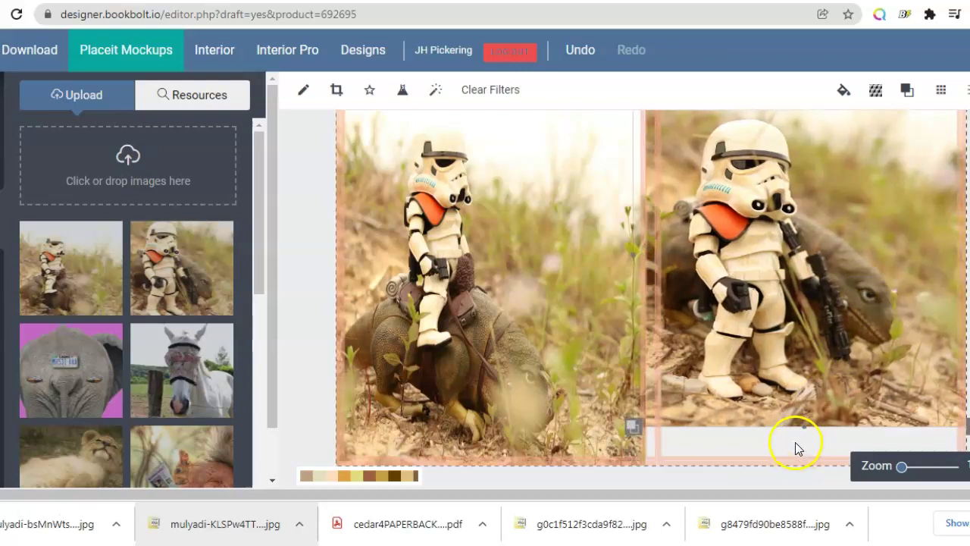
drag(801, 428, 813, 470)
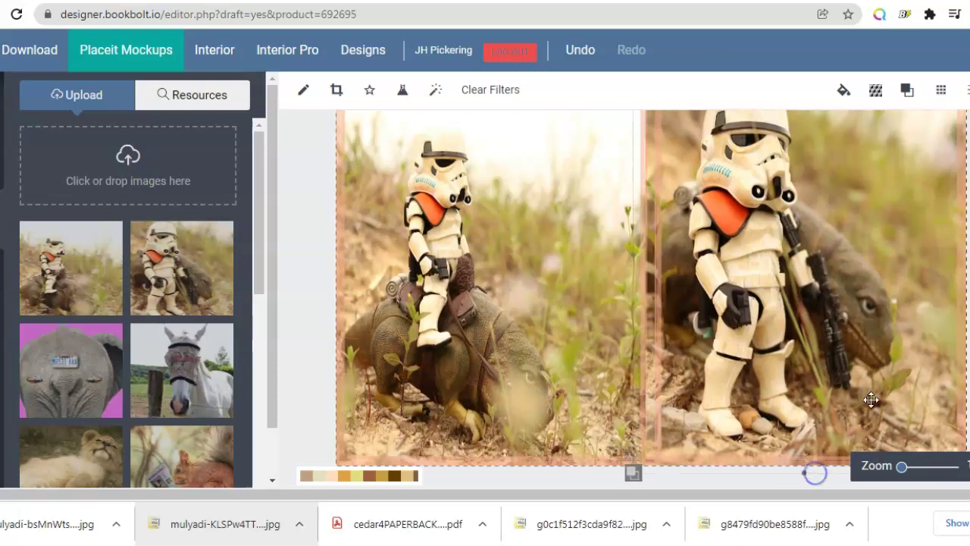
- Add a text element in the Baloo Bhaina font and place it across the stormtrooper's chest on the front cover
scroll(652, 299, up, 1)
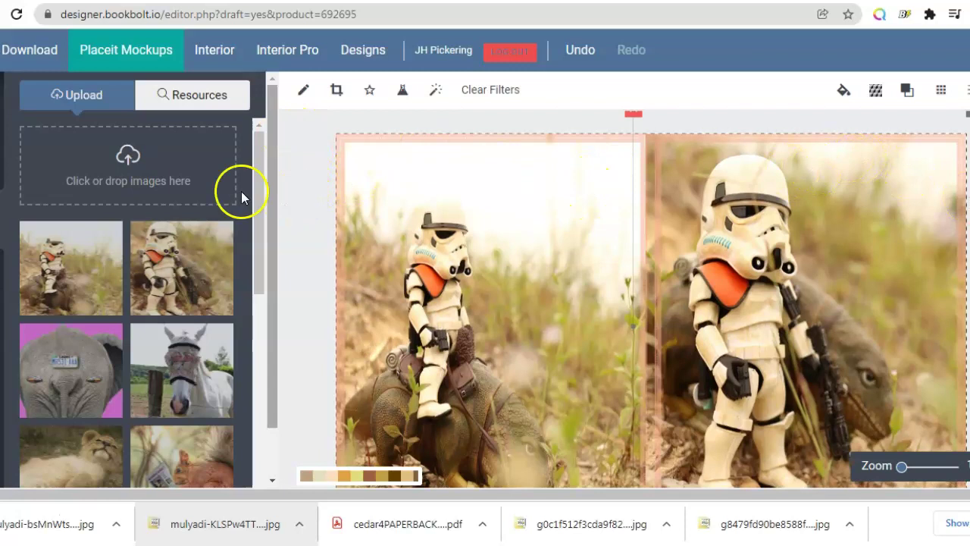
click(3, 152)
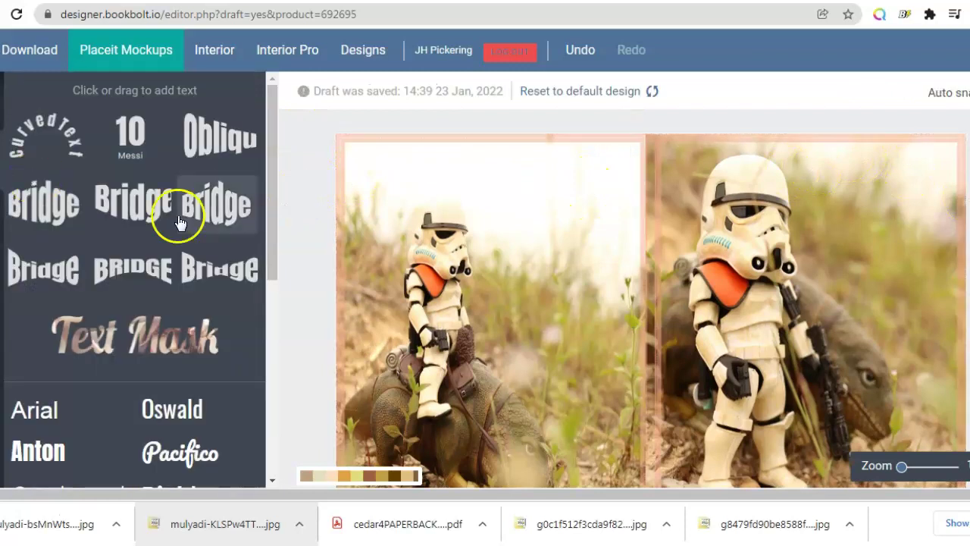
drag(271, 252, 256, 396)
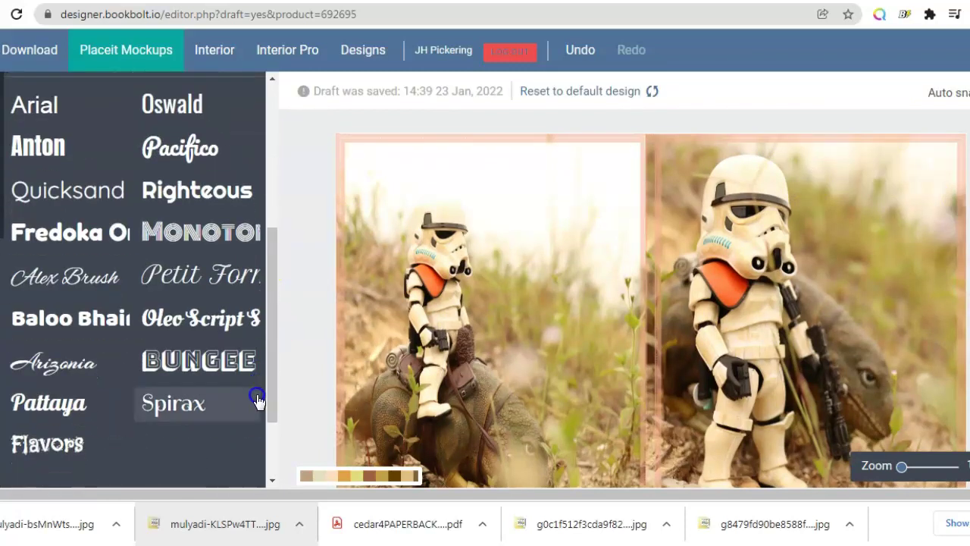
click(86, 318)
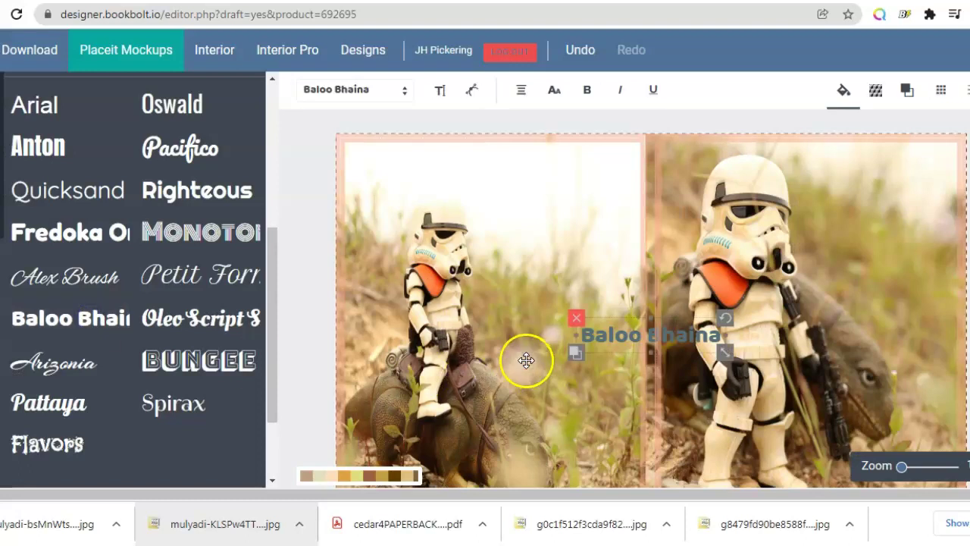
drag(676, 336, 856, 307)
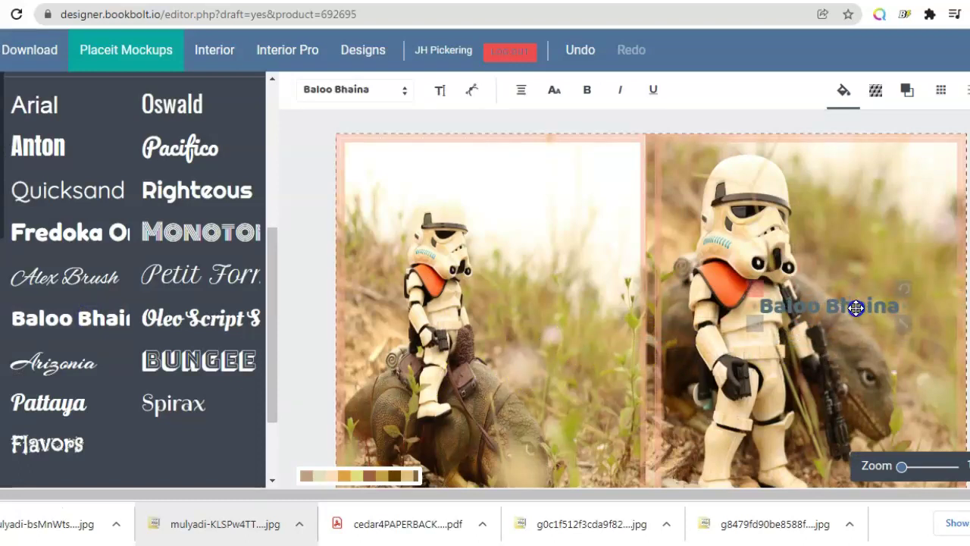
drag(856, 307, 835, 305)
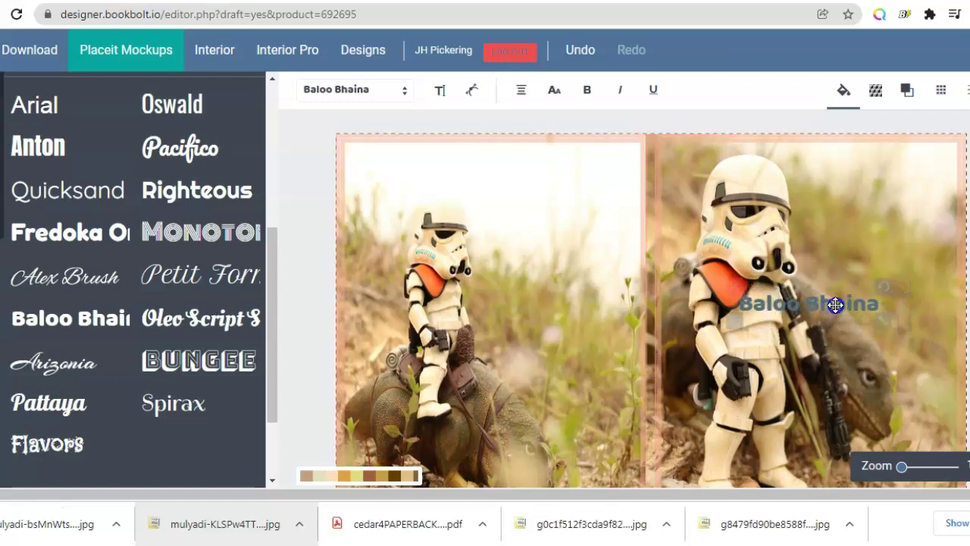
- Set the fill color of the front cover text to white
click(845, 92)
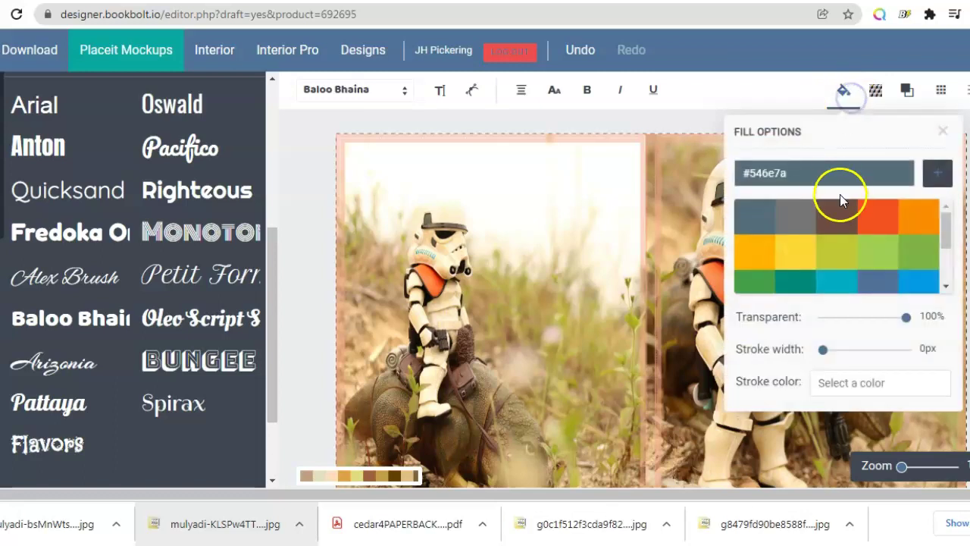
right_click(873, 173)
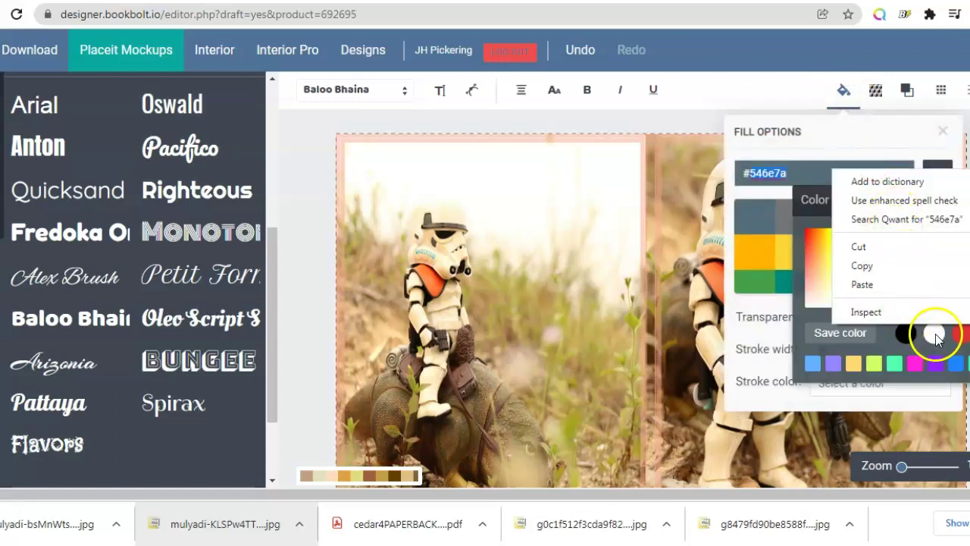
click(936, 335)
click(943, 131)
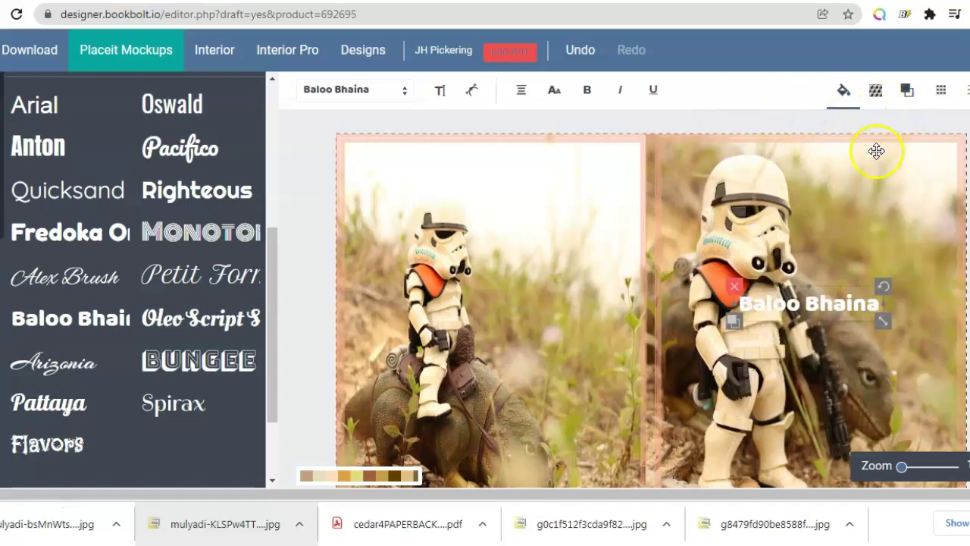
- Replace the placeholder text on the front cover with "Cedar's Comic Book"
click(873, 302)
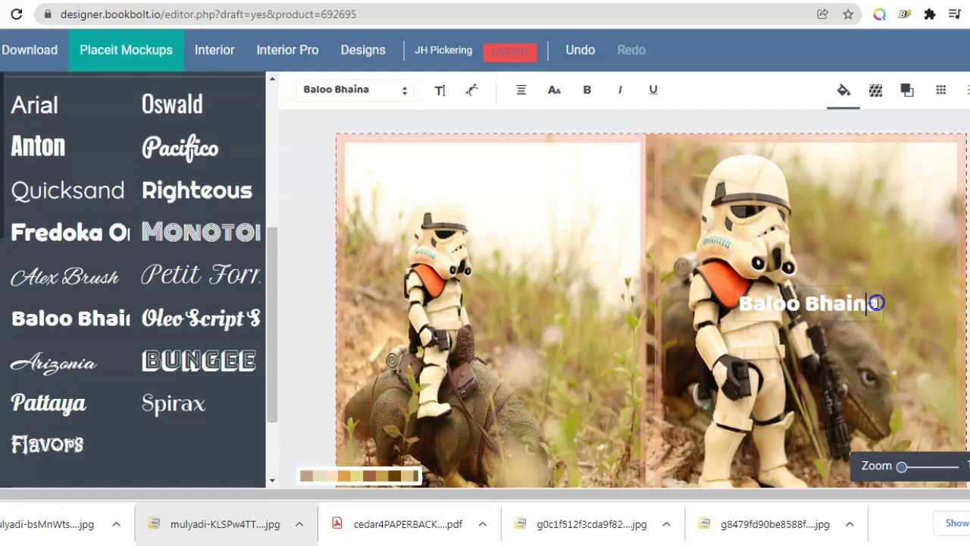
key(BackSpace)
key(BackSpace)
key(BackSpace)
key(BackSpace)
key(BackSpace)
key(BackSpace)
key(BackSpace)
key(BackSpace)
key(BackSpace)
key(BackSpace)
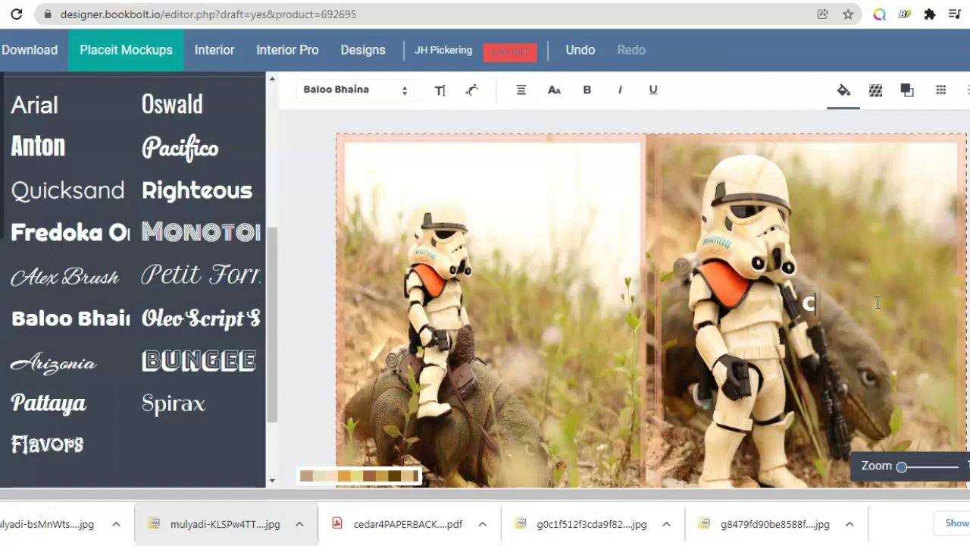
text(Cedar)
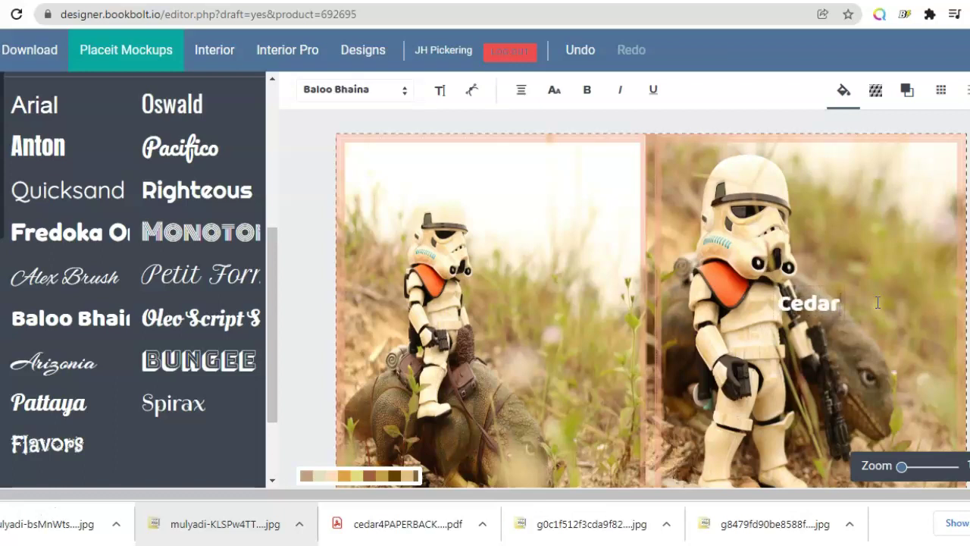
text('s)
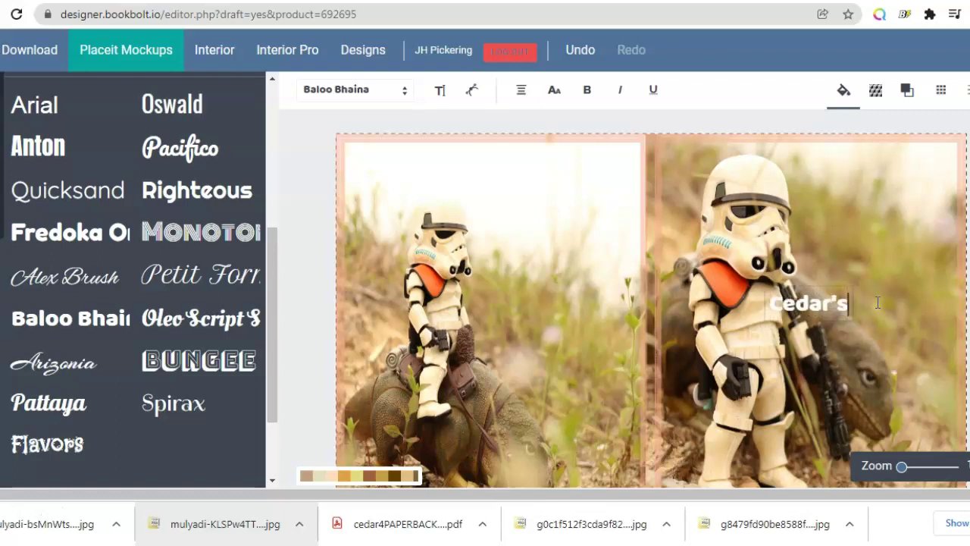
text( C)
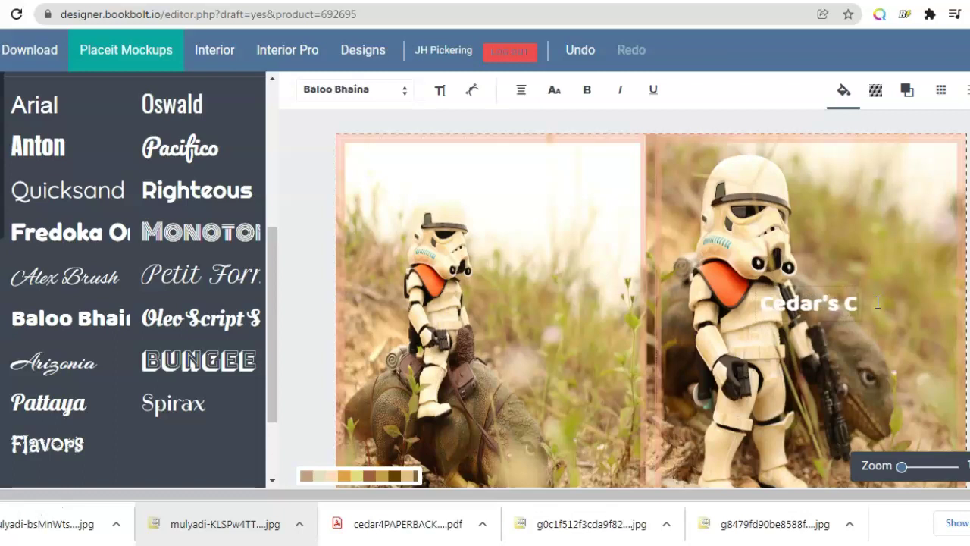
text(omic Book)
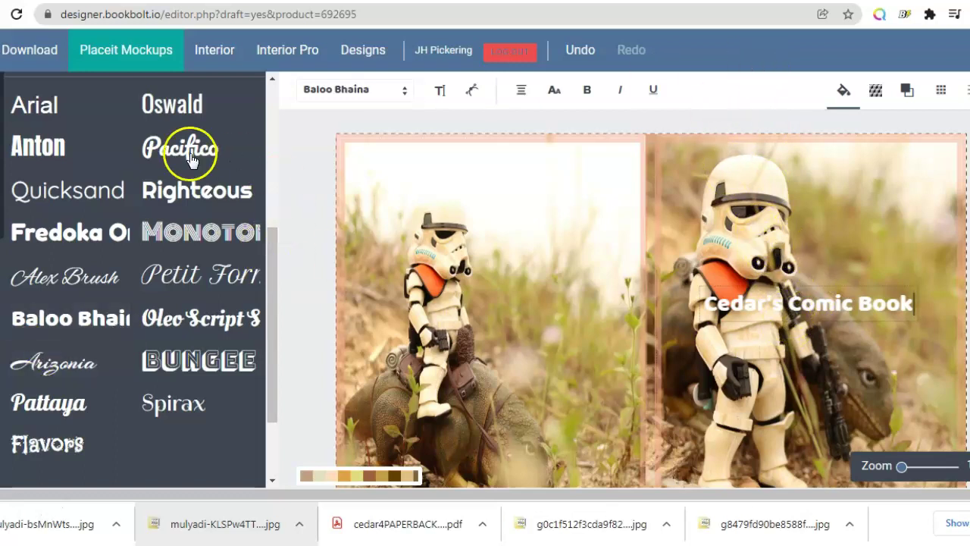
- Add a black rectangle shape and form it into a wide, flat bar over the front cover title
drag(269, 373, 281, 208)
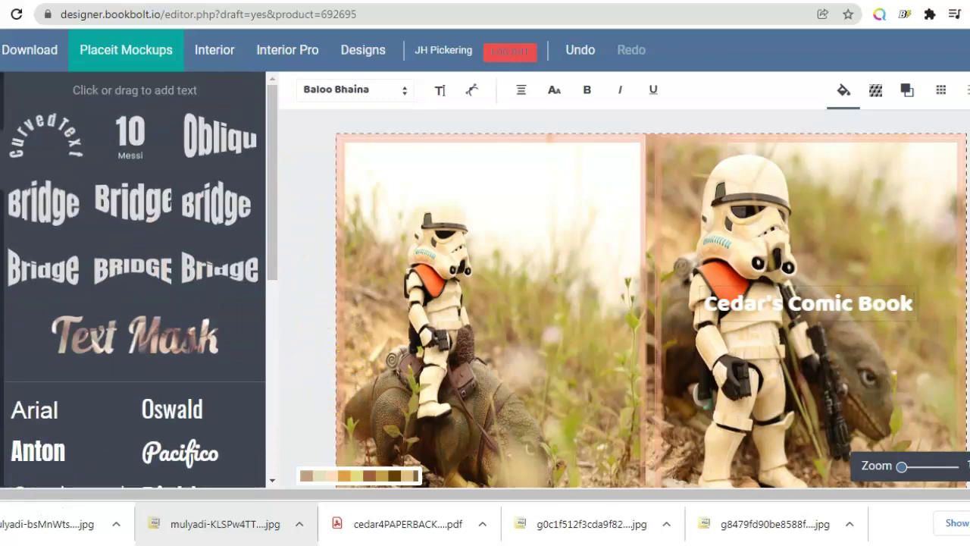
click(1, 220)
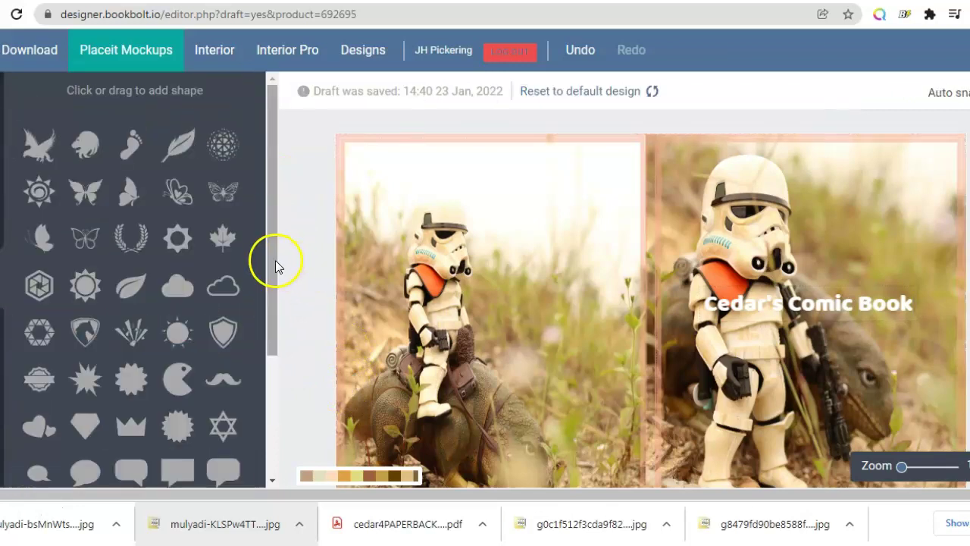
drag(274, 266, 252, 390)
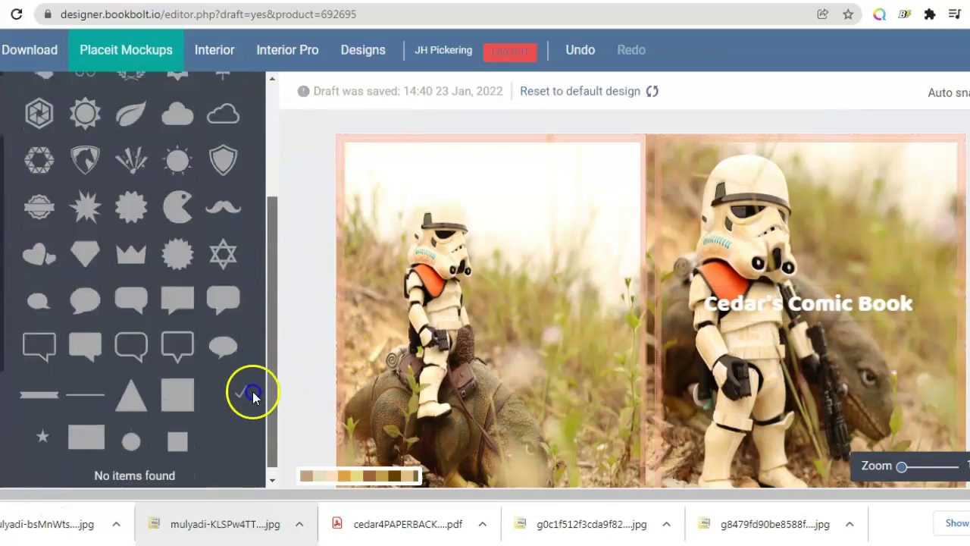
click(90, 428)
drag(656, 337, 687, 303)
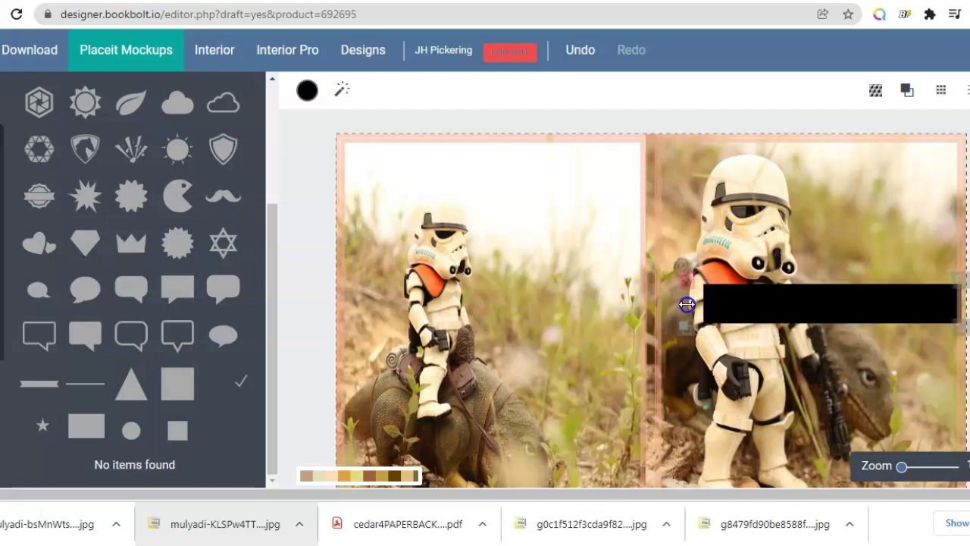
- Narrow the black bar to about the title's width and align it over the title text
mouse_move(869, 304)
mouse_down()
mouse_move(883, 305)
mouse_move(874, 305)
mouse_up()
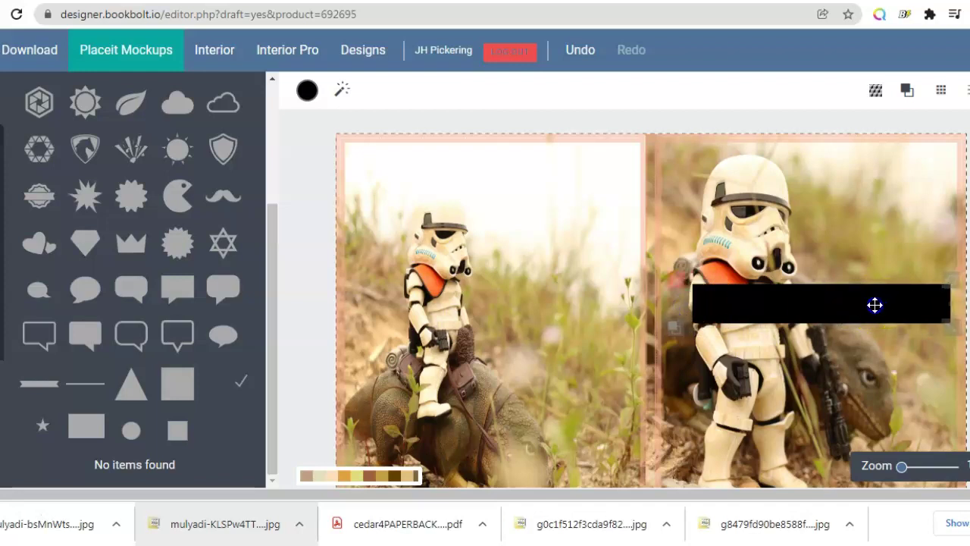
mouse_move(936, 307)
mouse_down()
mouse_move(947, 303)
mouse_move(928, 303)
mouse_up()
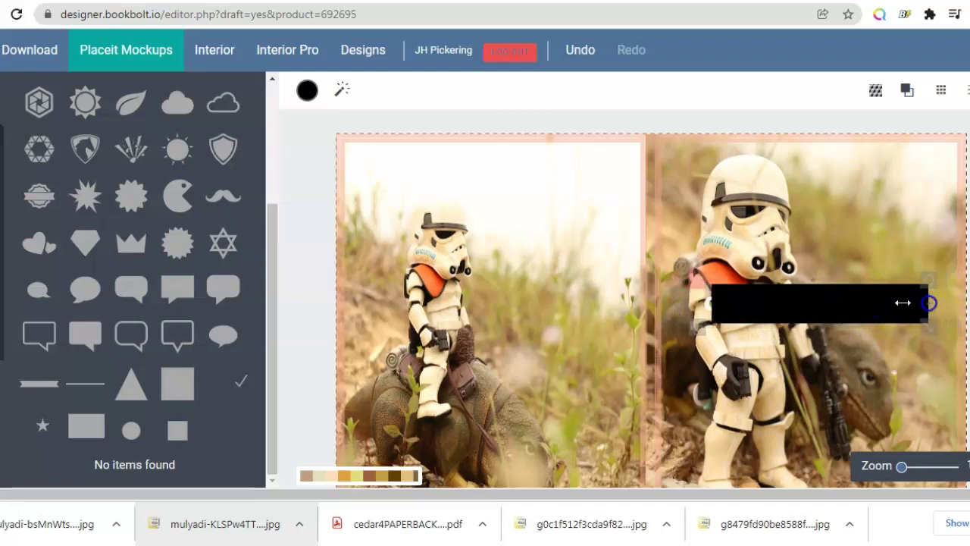
drag(805, 294, 789, 297)
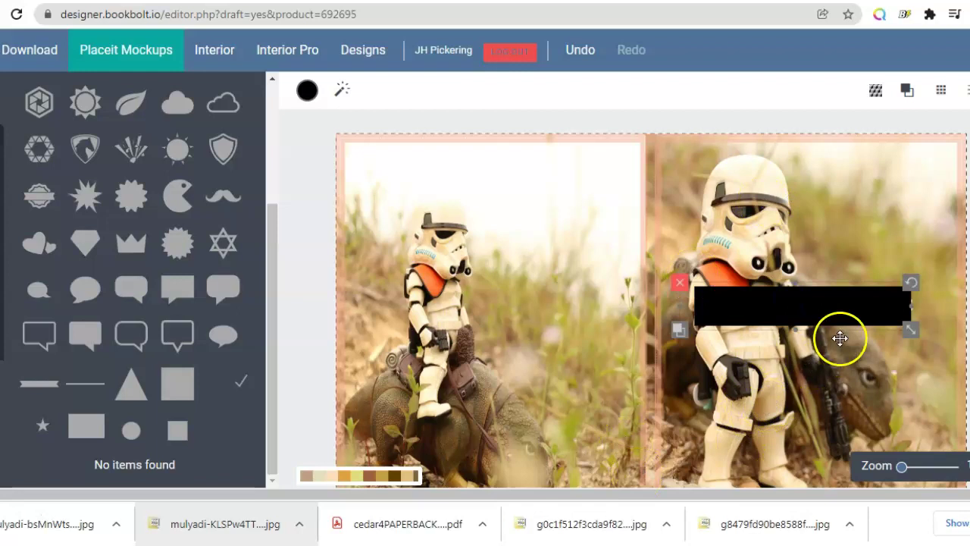
drag(889, 310, 894, 309)
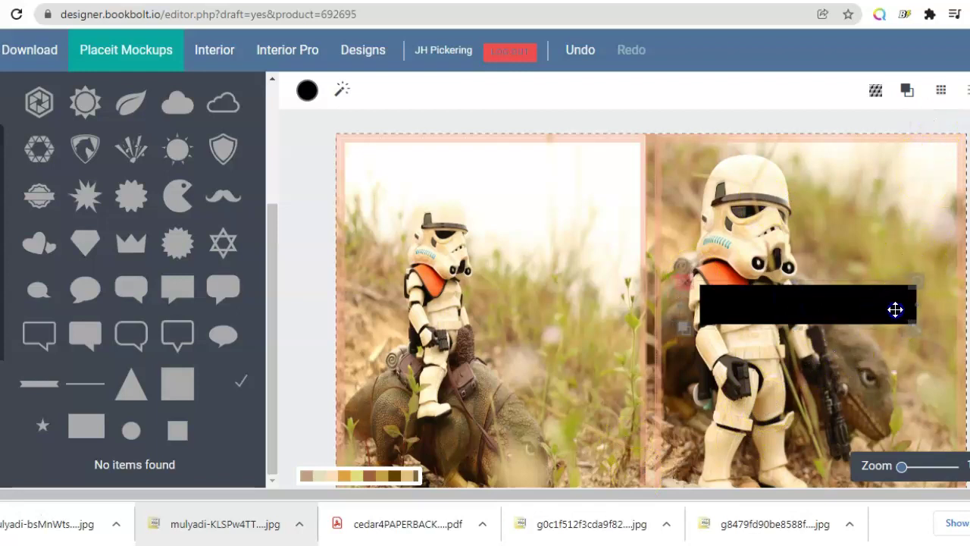
- Send the black bar on the front cover behind the "Cedar's Comic Book" title text and deselect it
click(903, 93)
click(866, 137)
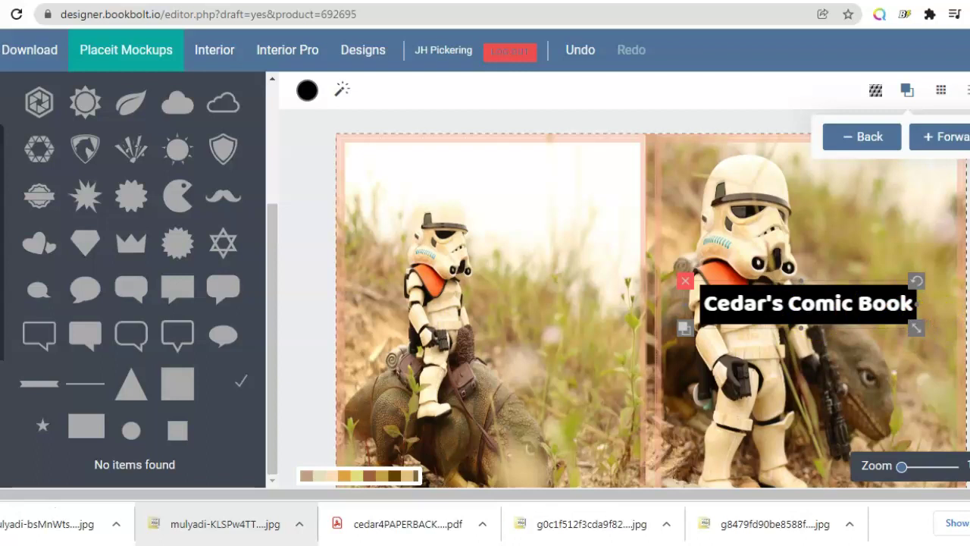
click(968, 303)
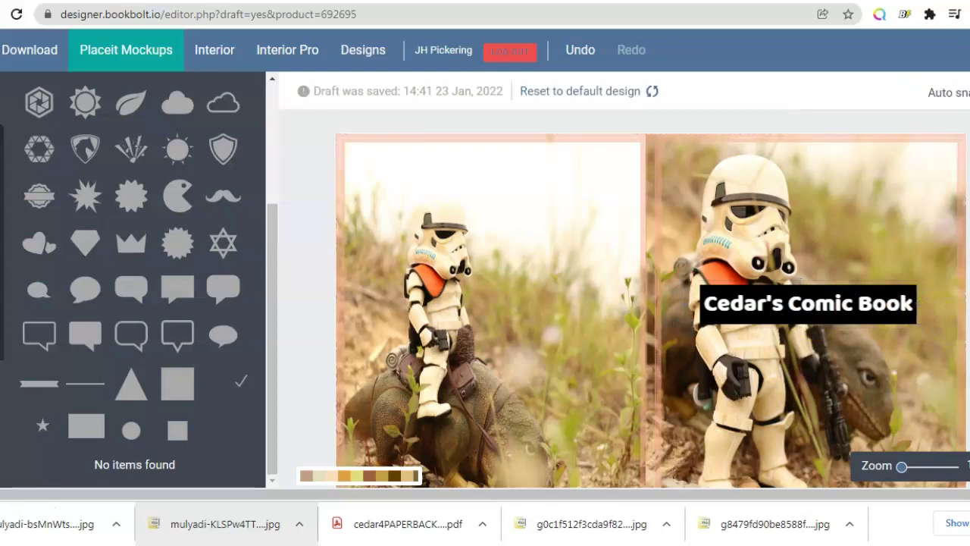
scroll(651, 298, down, 1)
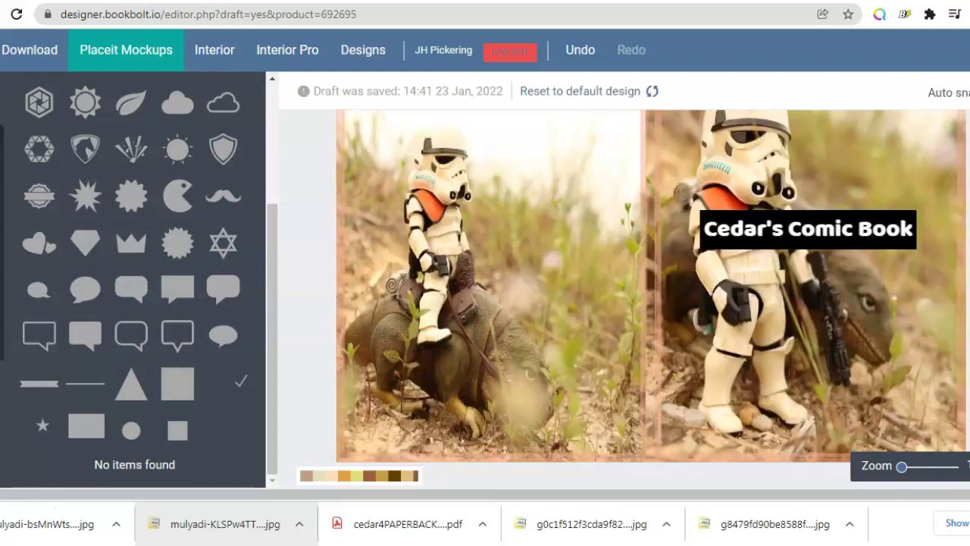
scroll(651, 298, up, 1)
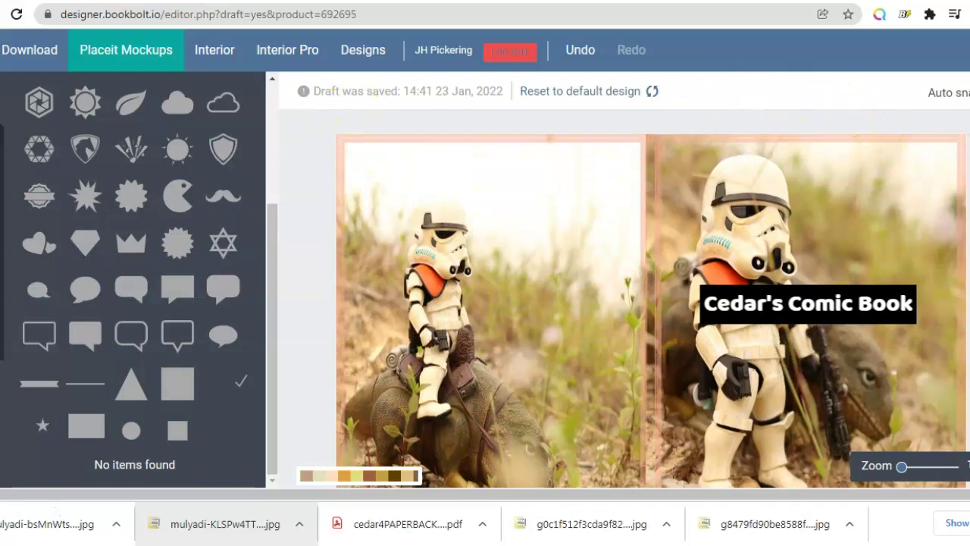
- Save the finished cover to My Designs
click(0, 50)
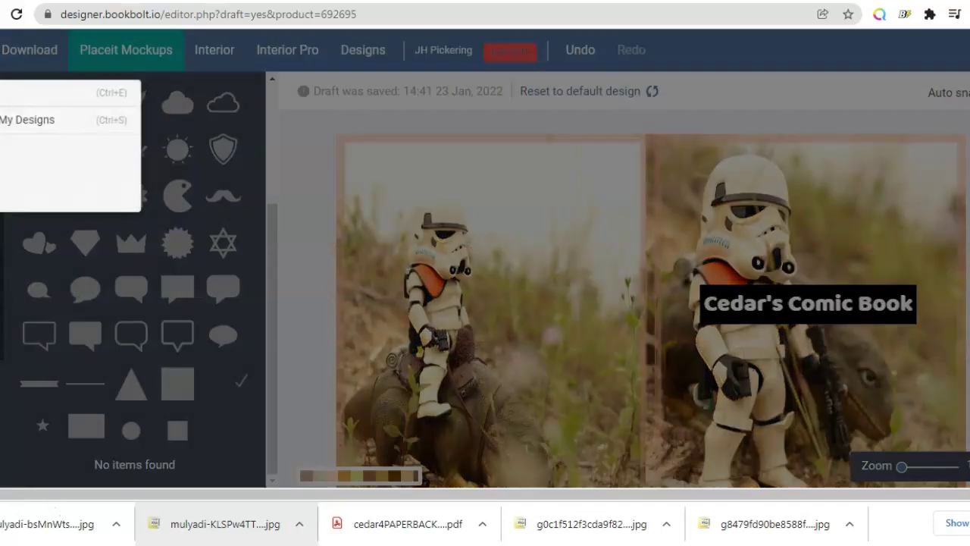
click(15, 119)
click(418, 229)
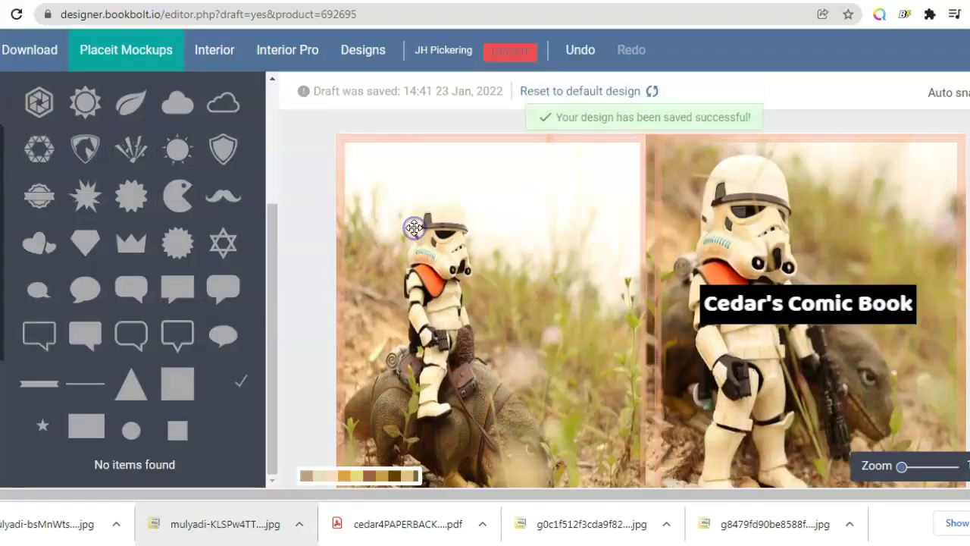
- Export the cover as a PDF and look over its rendered page
click(39, 49)
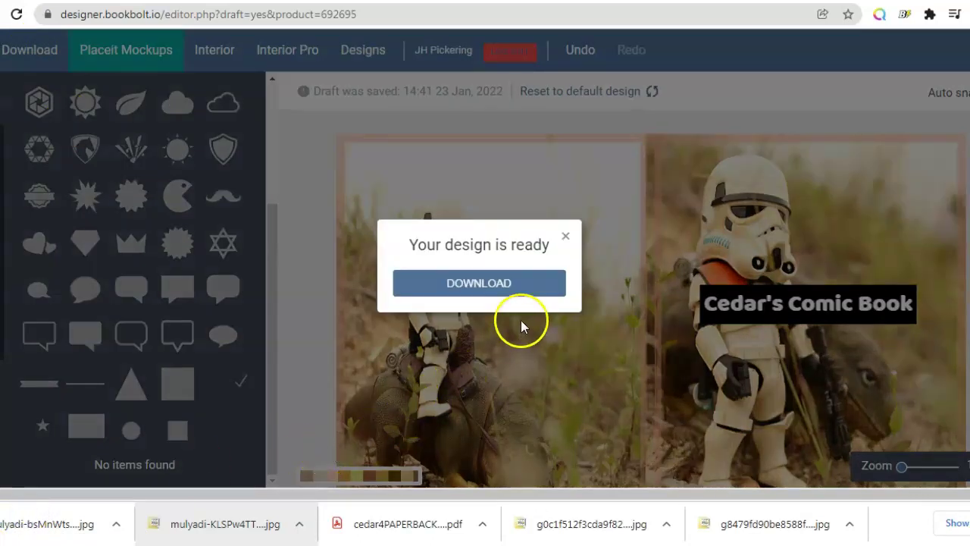
click(508, 285)
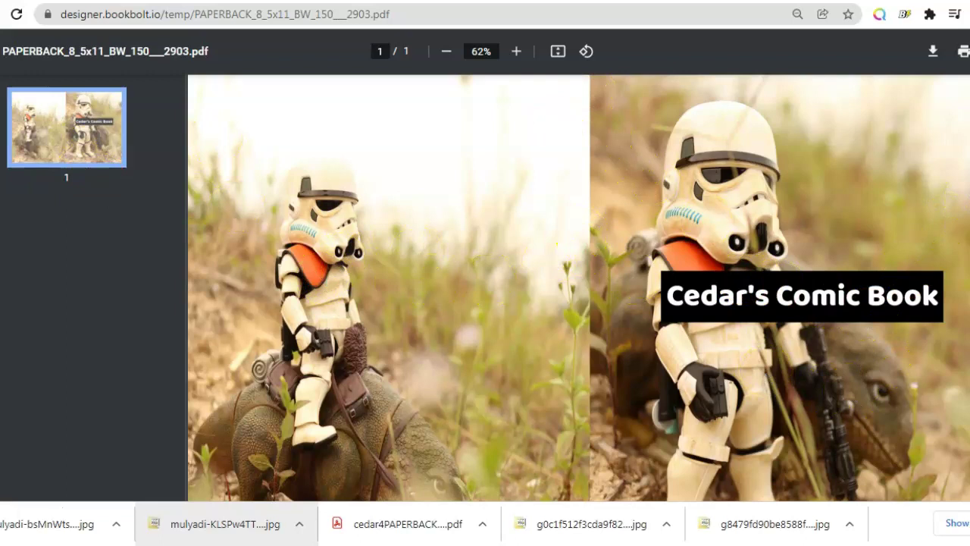
scroll(579, 287, down, 3)
scroll(579, 287, up, 3)
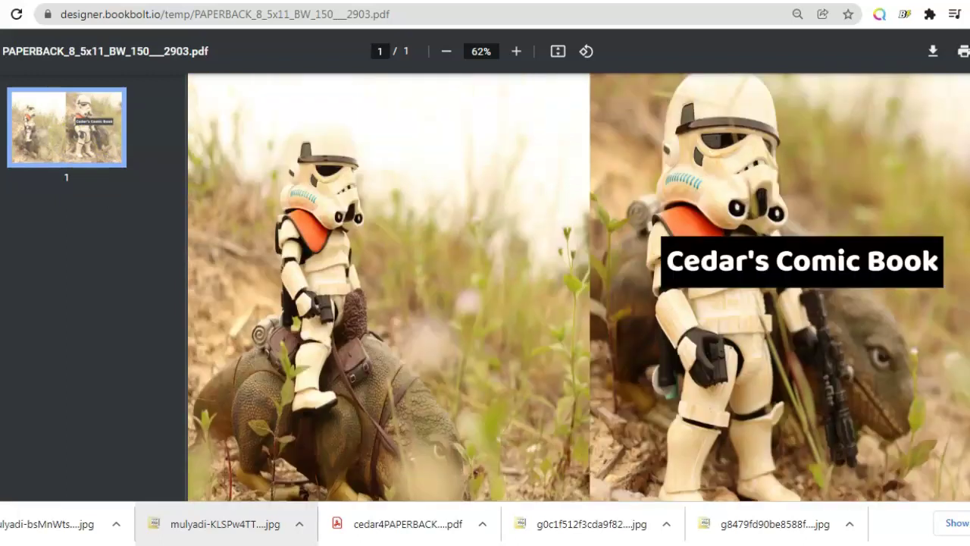
- Save the cover PDF to the Desktop as cedar5PAPERBACK_8_5x11_BW_150___2903.pdf
click(932, 53)
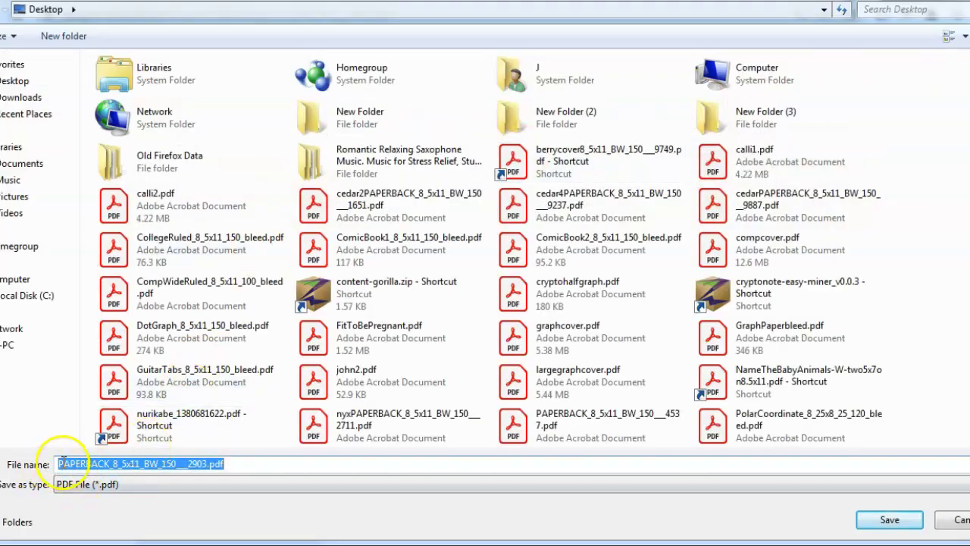
click(59, 462)
text(cedar)
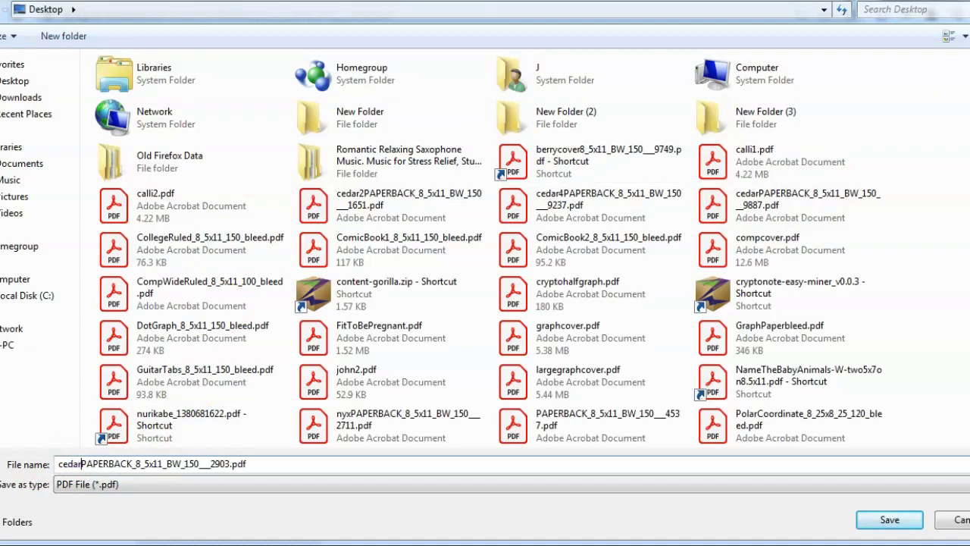
text(5)
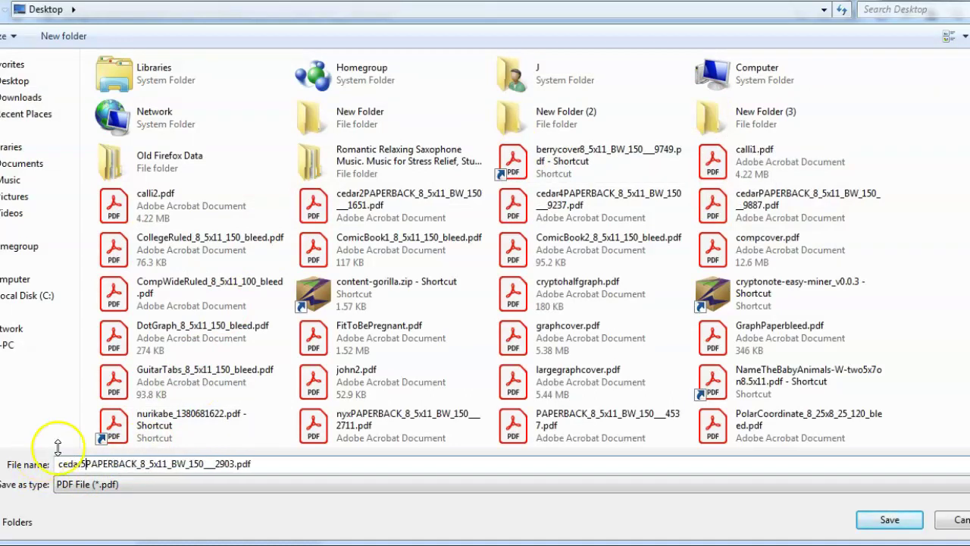
click(27, 81)
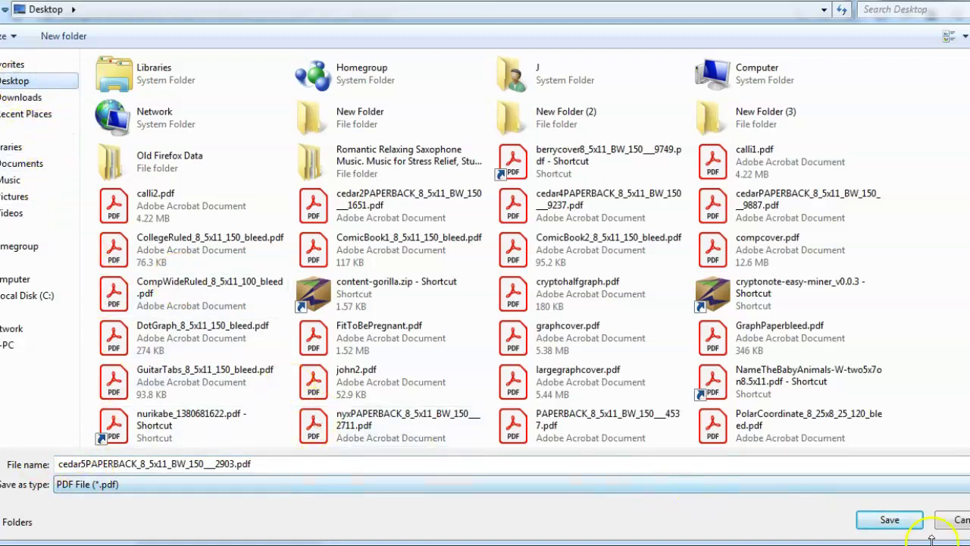
click(888, 520)
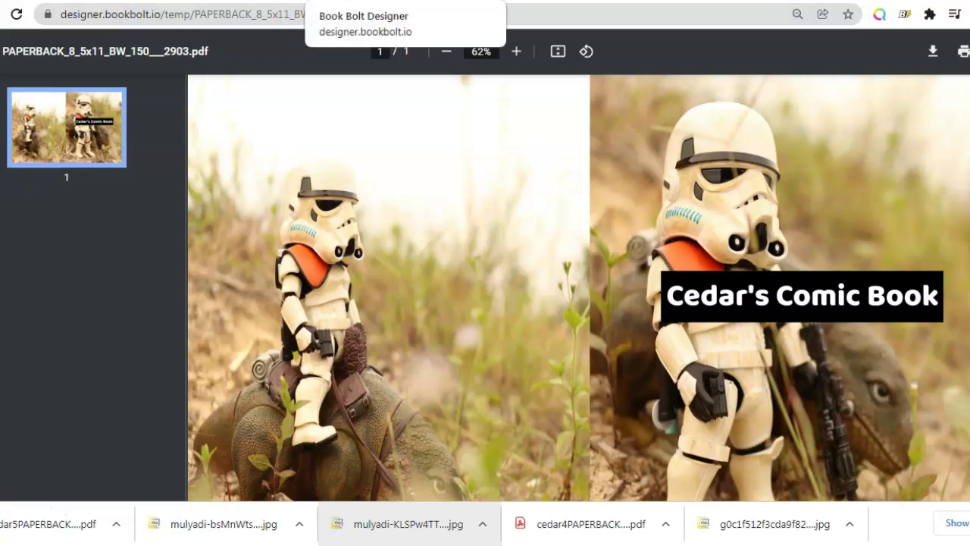
- Return to the cover editor, dismiss the finished download message and open the Interior Generator
click(364, 2)
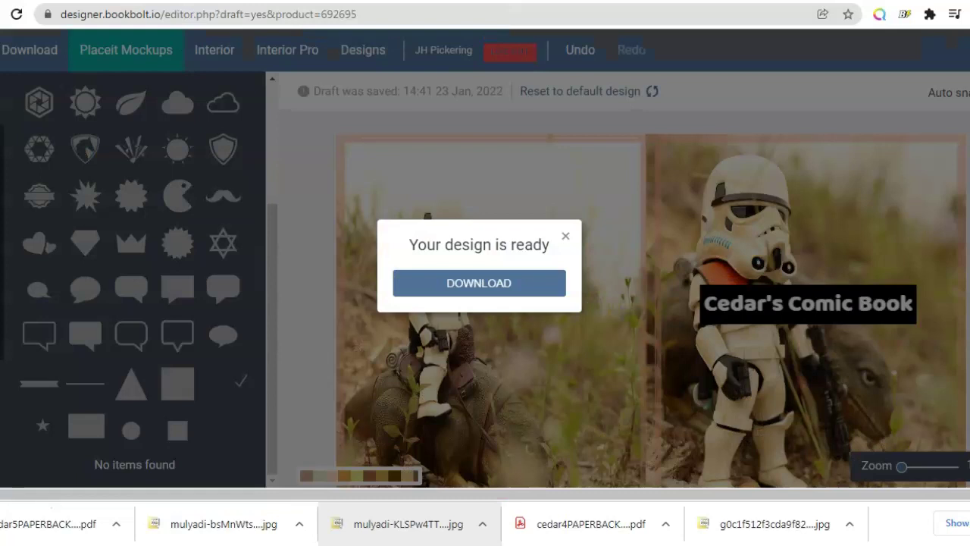
click(565, 236)
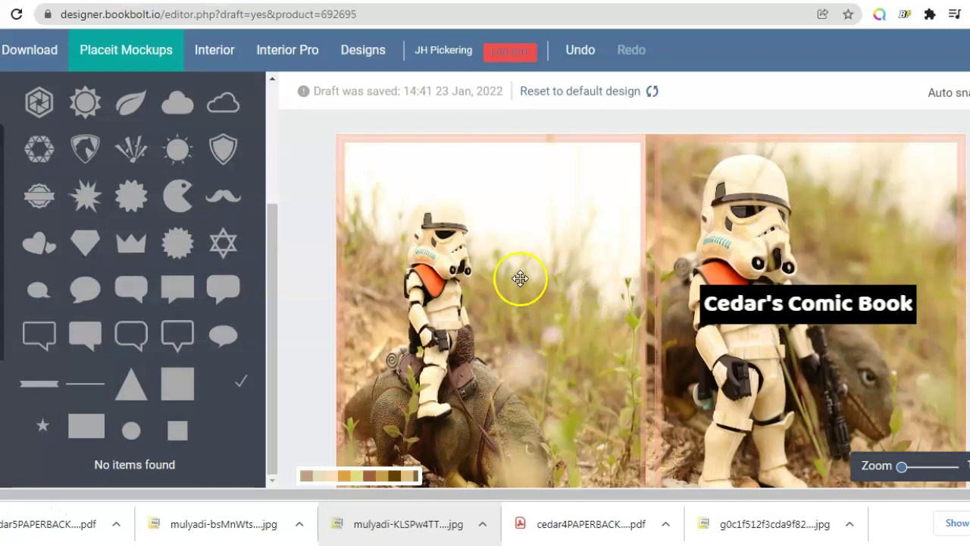
click(227, 57)
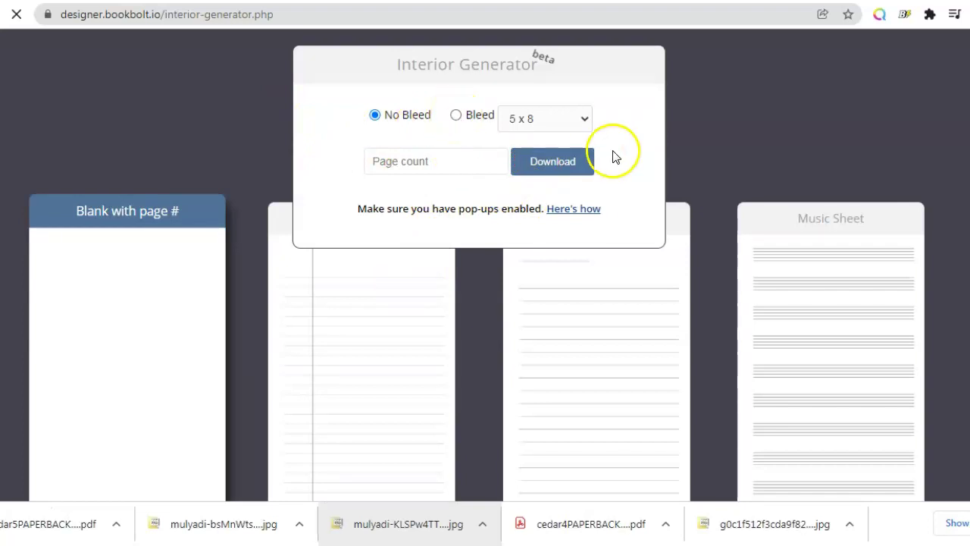
- Configure the book interior with bleed, an 8.5 x 11 page size and a page count of 150
click(456, 115)
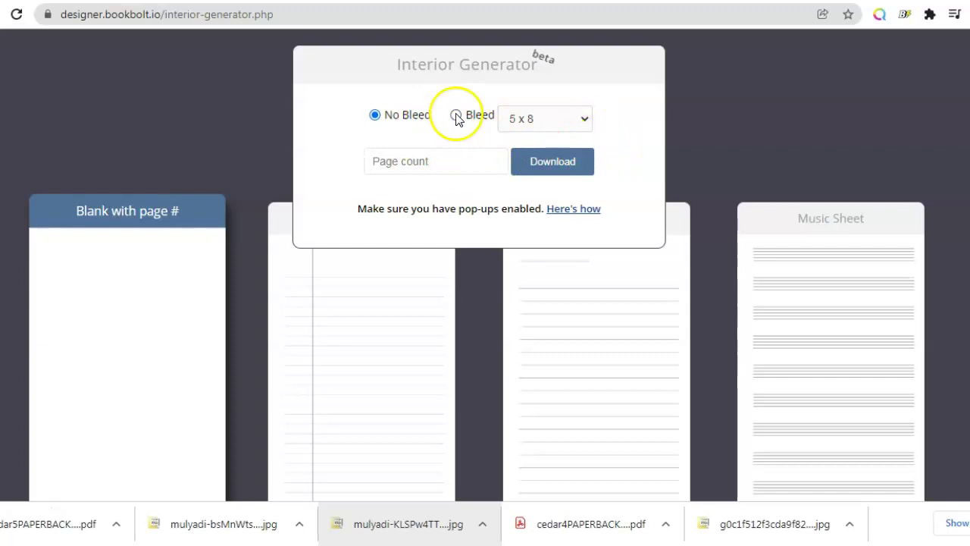
click(584, 122)
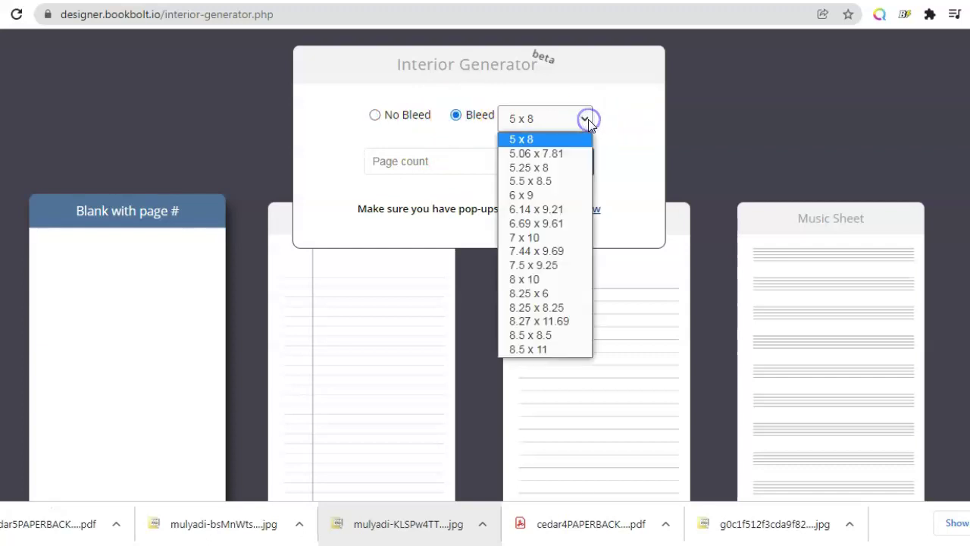
click(540, 349)
click(500, 162)
click(500, 162)
click(500, 163)
click(500, 163)
click(500, 162)
click(500, 162)
click(500, 162)
click(500, 162)
click(500, 162)
click(500, 162)
click(500, 162)
click(500, 162)
click(862, 165)
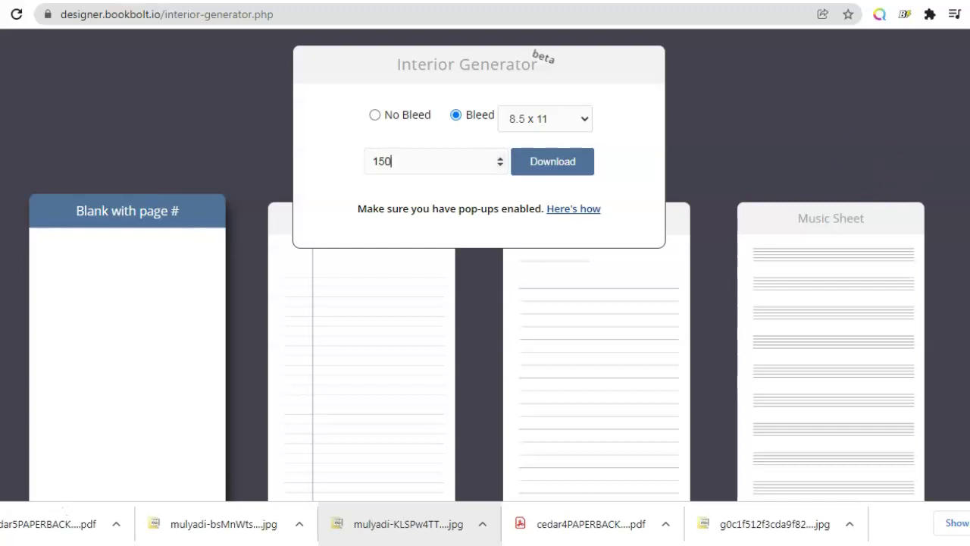
- Look through the Interior Generator's page templates for the comic book layouts
scroll(485, 303, down, 3)
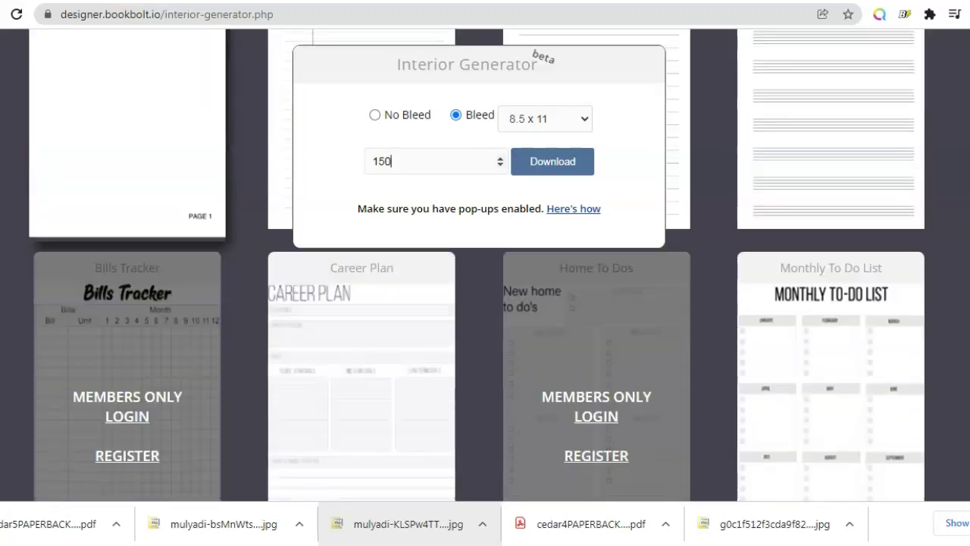
scroll(485, 303, up, 3)
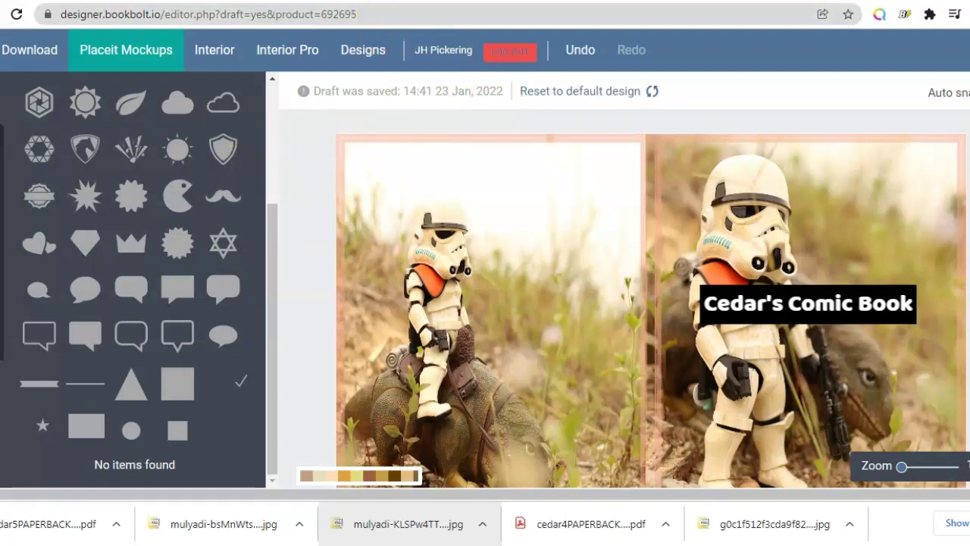
click(409, 0)
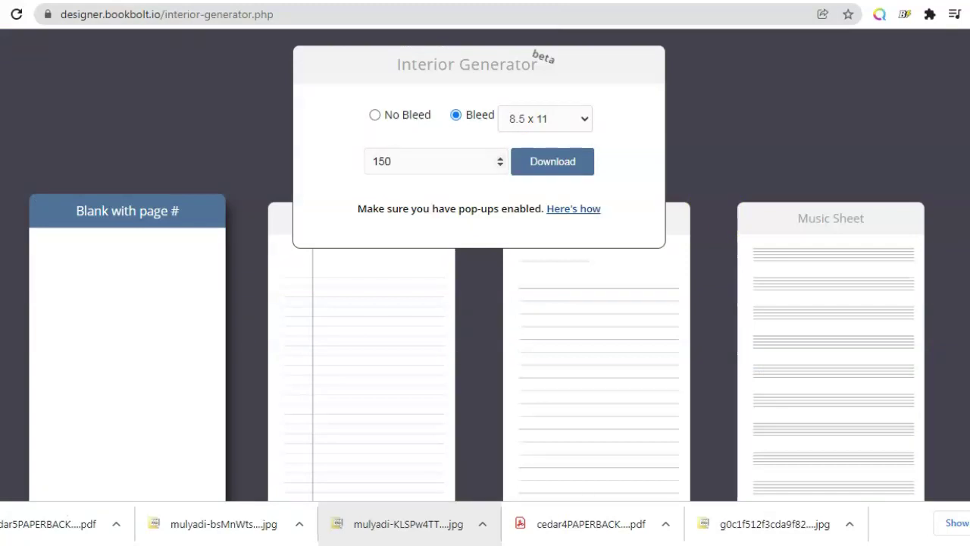
scroll(485, 303, down, 2)
scroll(485, 303, down, 3)
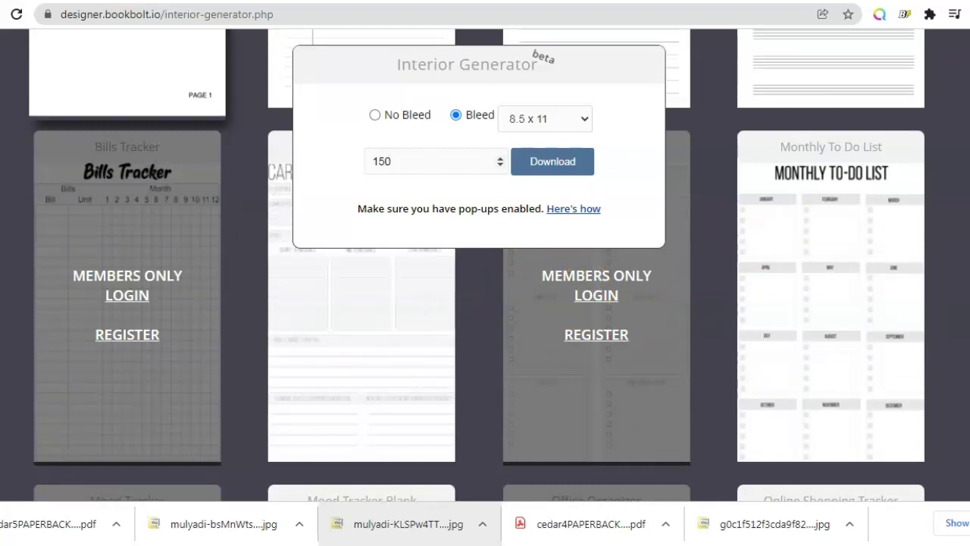
scroll(485, 303, down, 5)
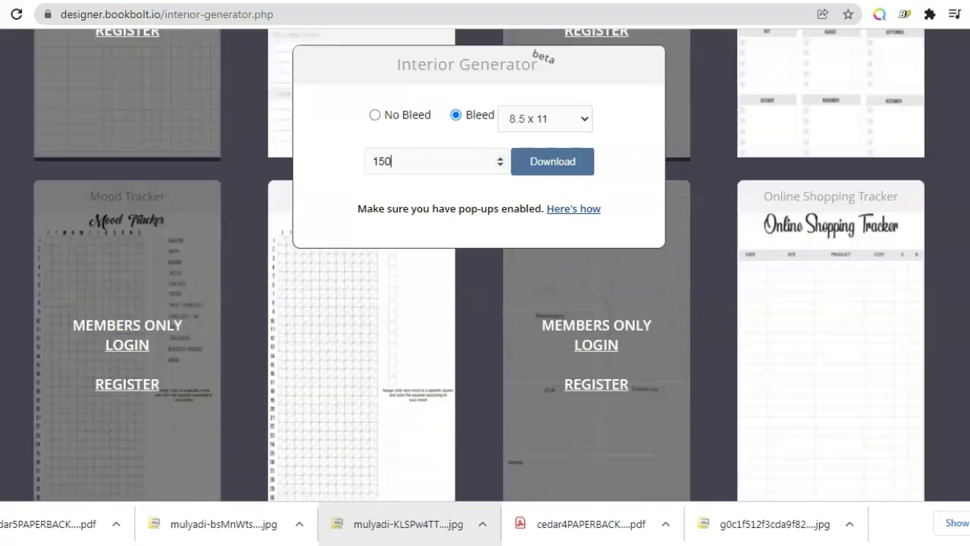
scroll(485, 303, up, 6)
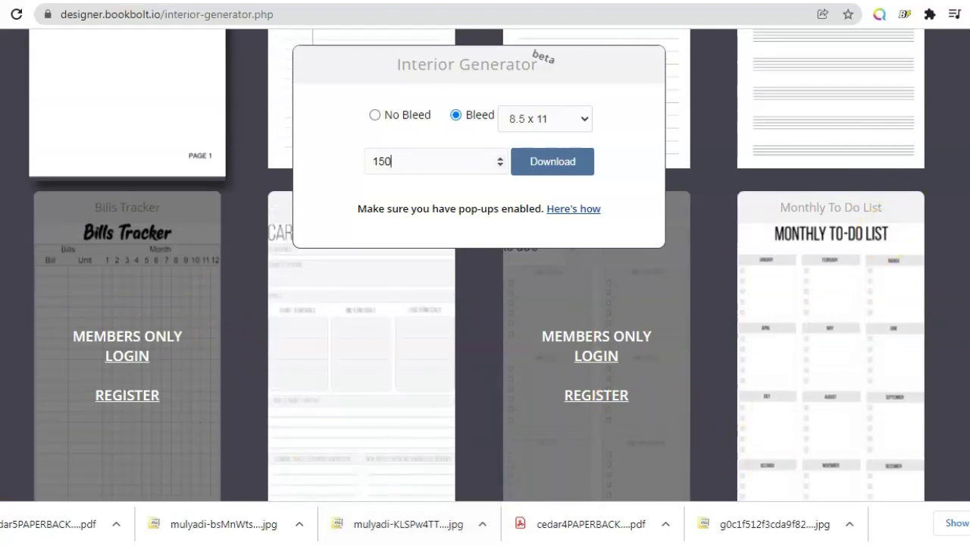
scroll(485, 304, down, 15)
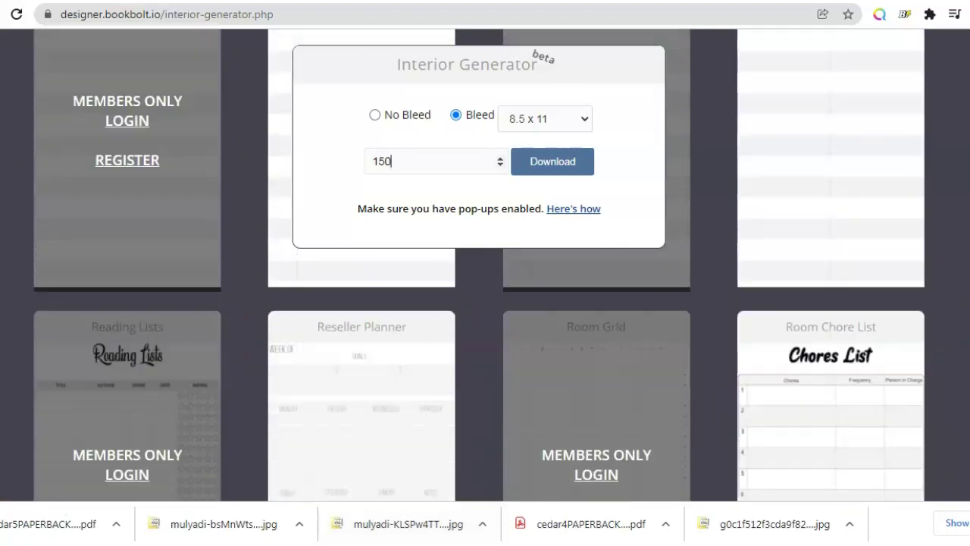
scroll(485, 304, down, 10)
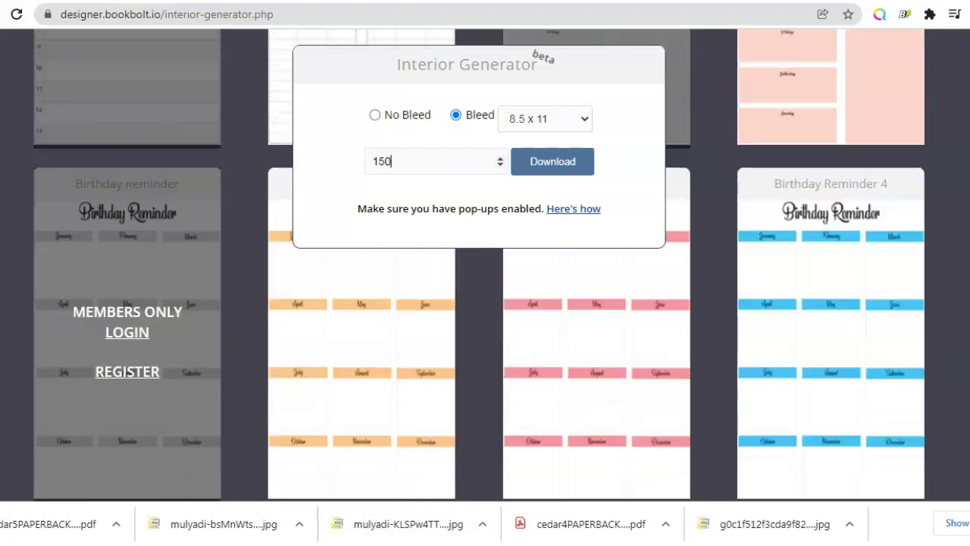
scroll(485, 303, down, 5)
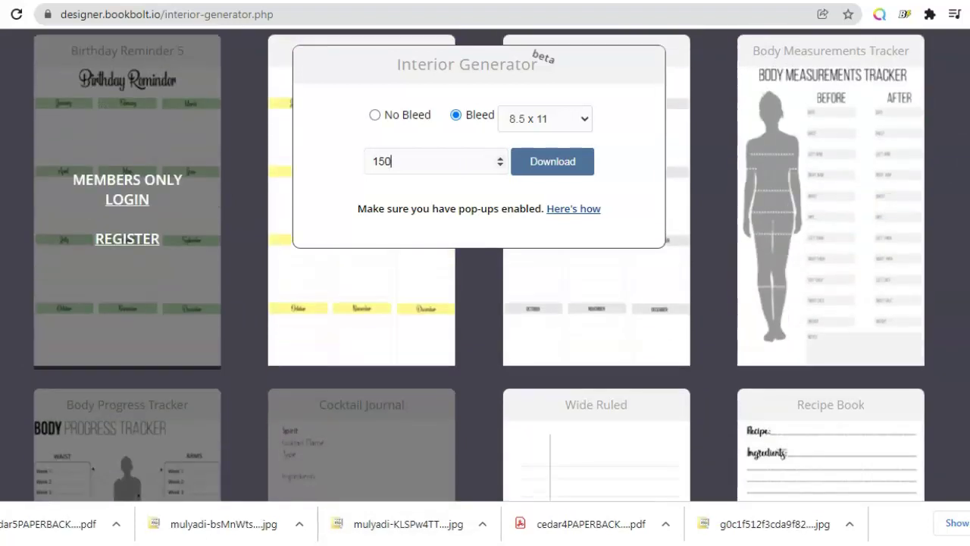
scroll(485, 303, down, 2)
scroll(485, 304, down, 3)
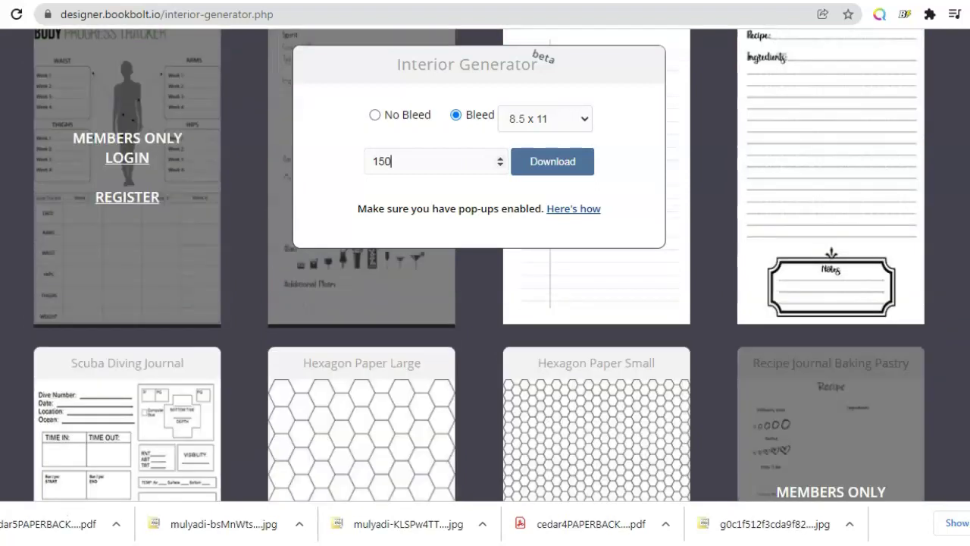
scroll(484, 303, down, 3)
scroll(485, 303, down, 6)
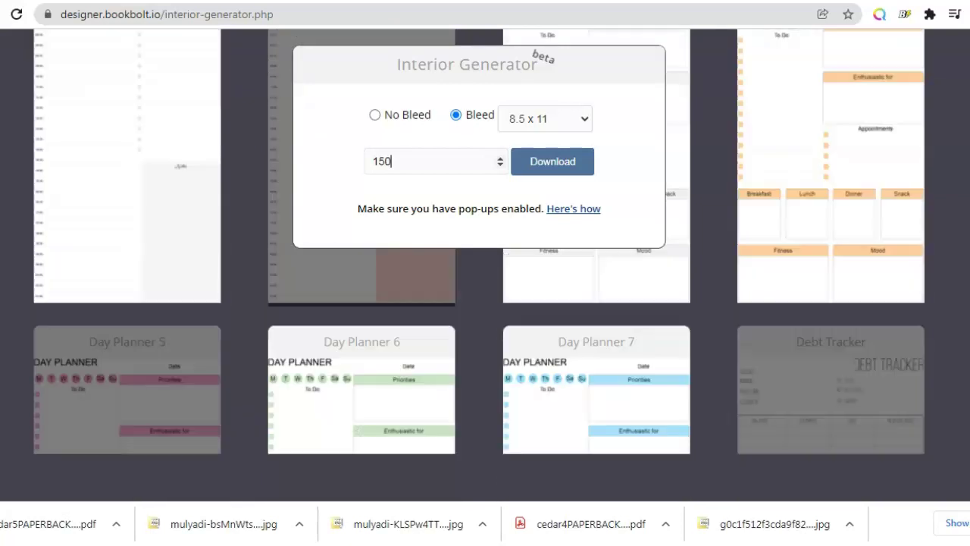
scroll(485, 303, down, 3)
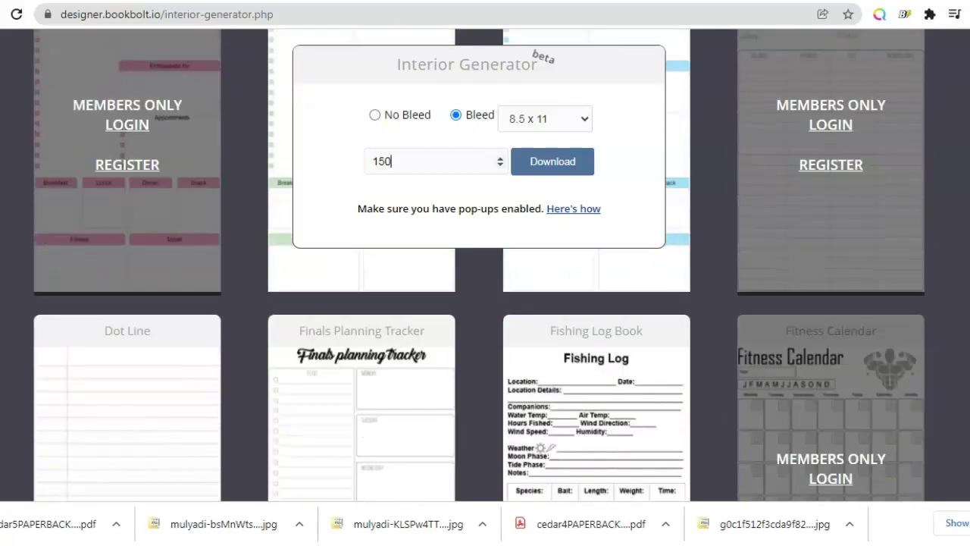
scroll(485, 303, down, 2)
scroll(485, 303, up, 4)
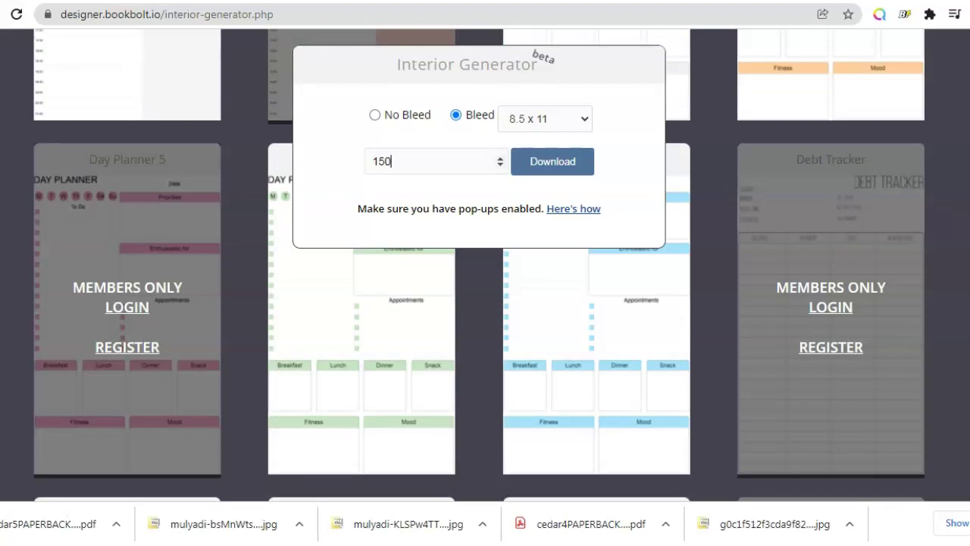
scroll(484, 304, down, 10)
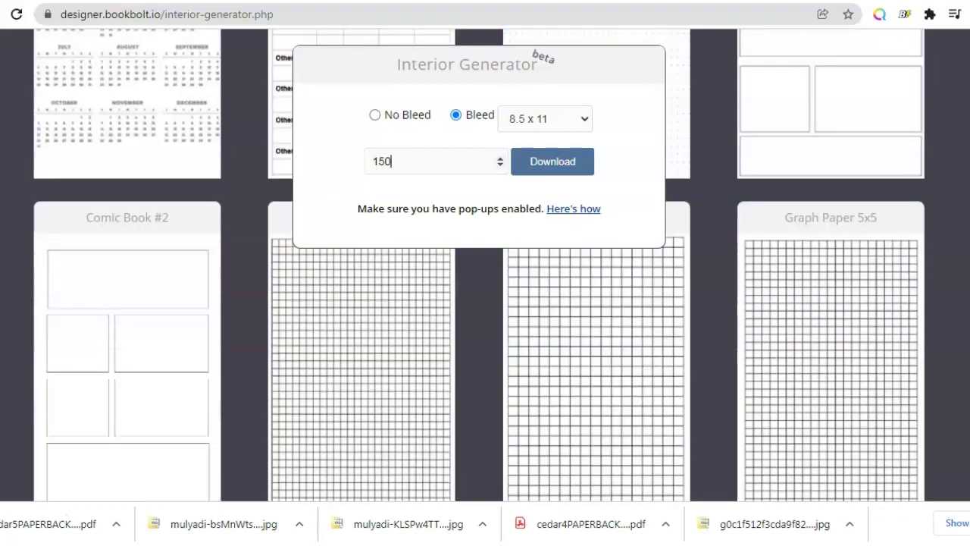
scroll(485, 303, up, 1)
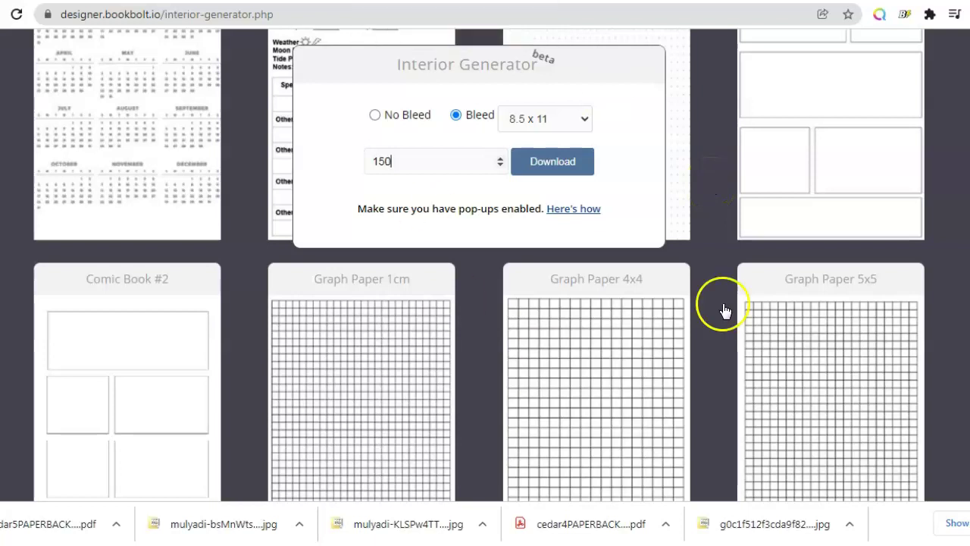
- Browse the remaining interior page templates through to the Utilities Tracker pages, ending back at the start of the list
scroll(485, 303, down, 10)
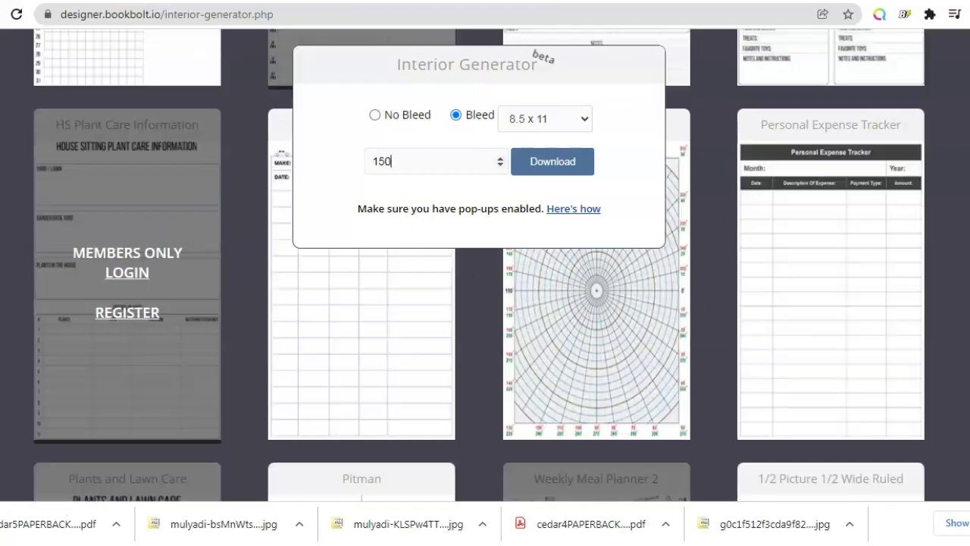
scroll(485, 303, up, 4)
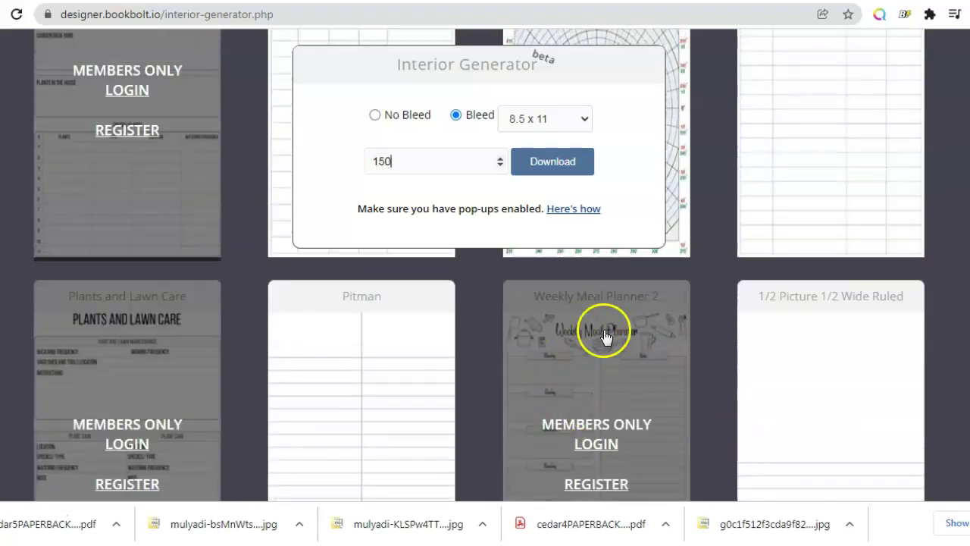
scroll(485, 303, down, 5)
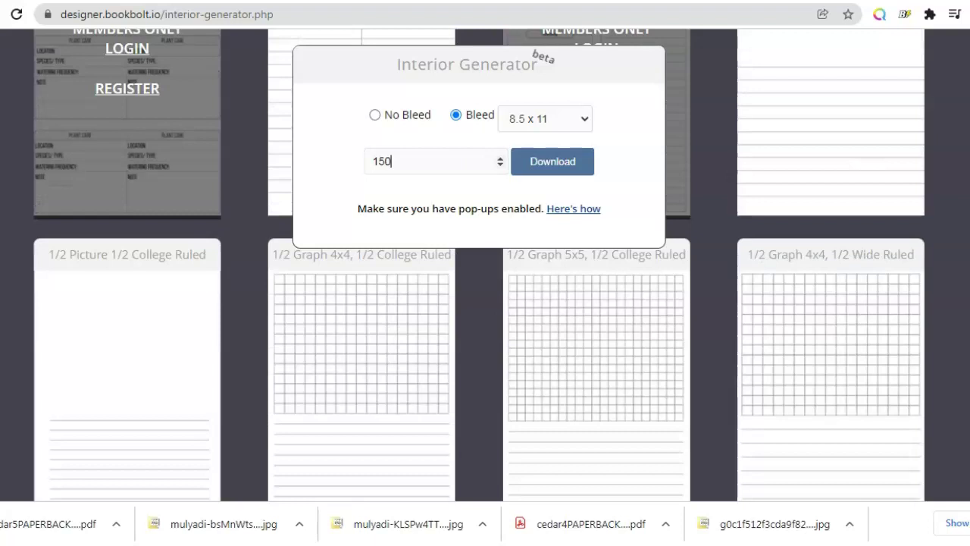
scroll(485, 303, down, 20)
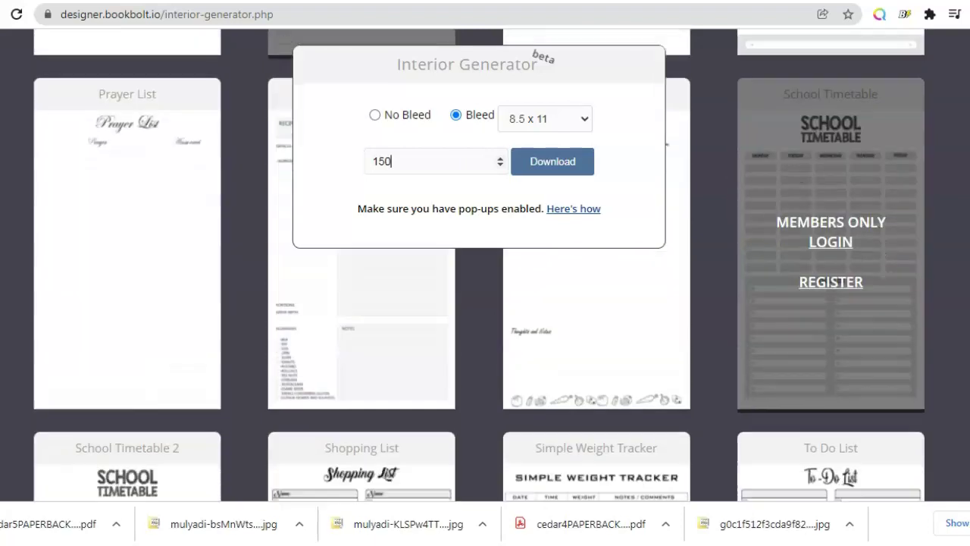
scroll(485, 303, down, 4)
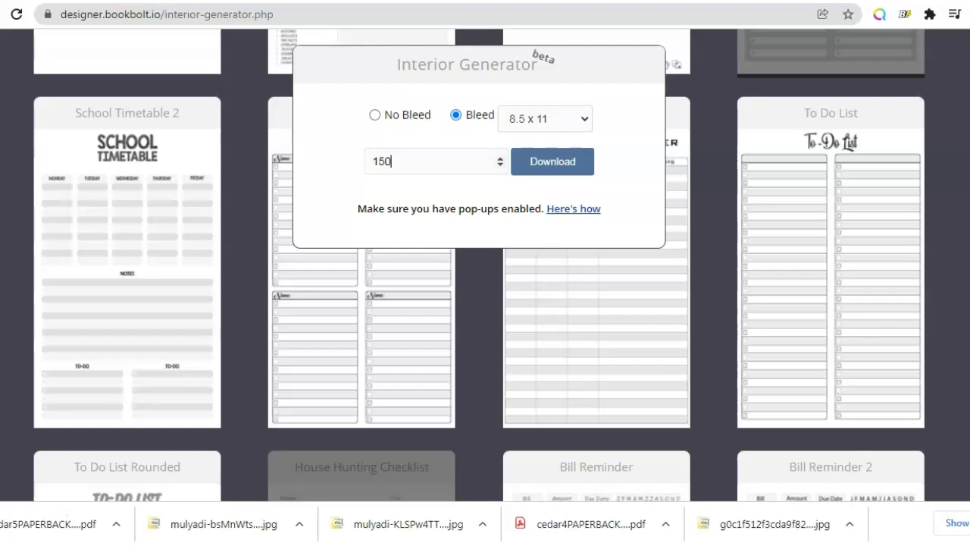
scroll(485, 303, down, 10)
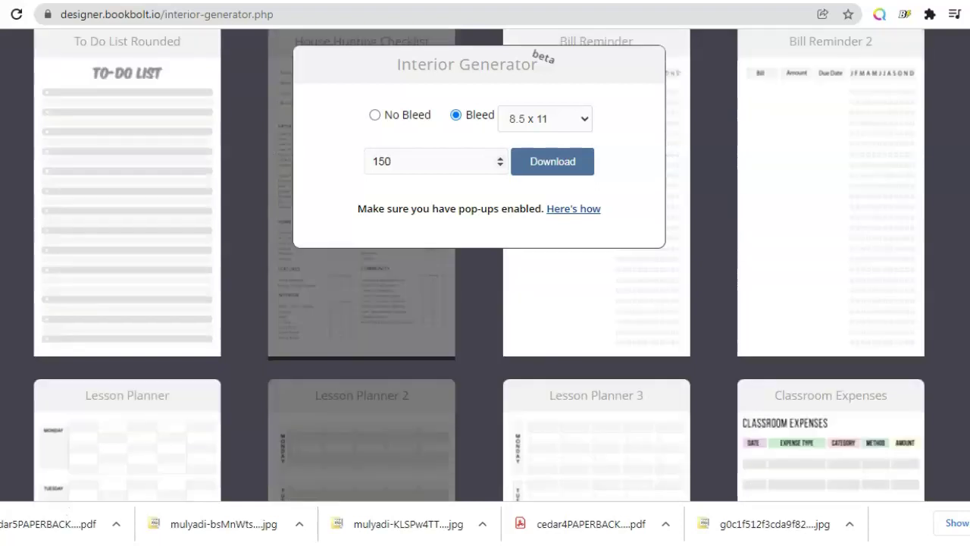
scroll(485, 303, down, 4)
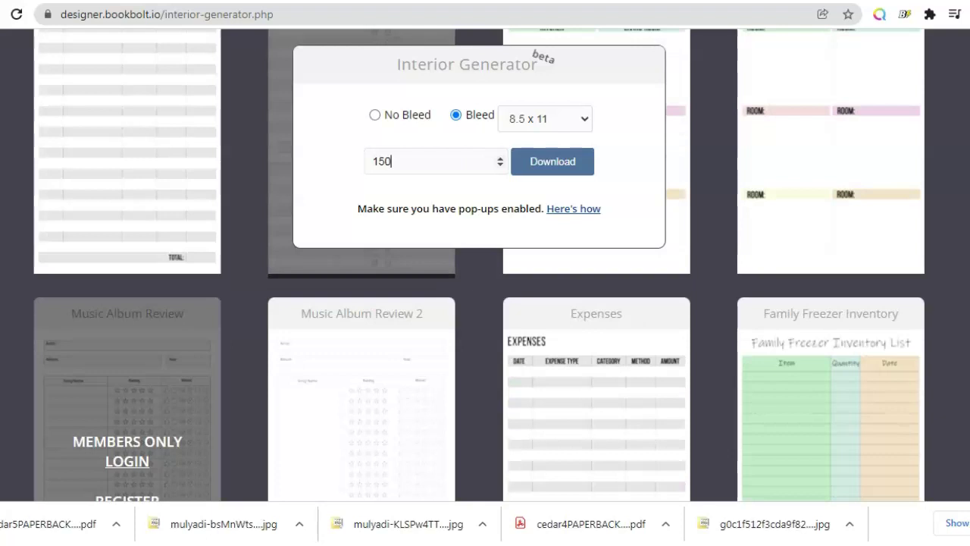
scroll(485, 303, down, 5)
scroll(485, 303, down, 12)
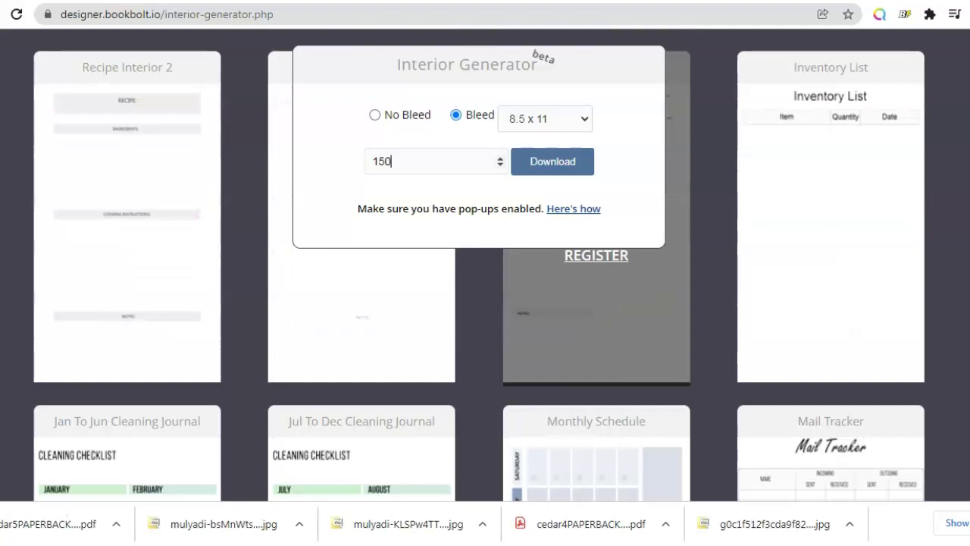
scroll(484, 303, down, 15)
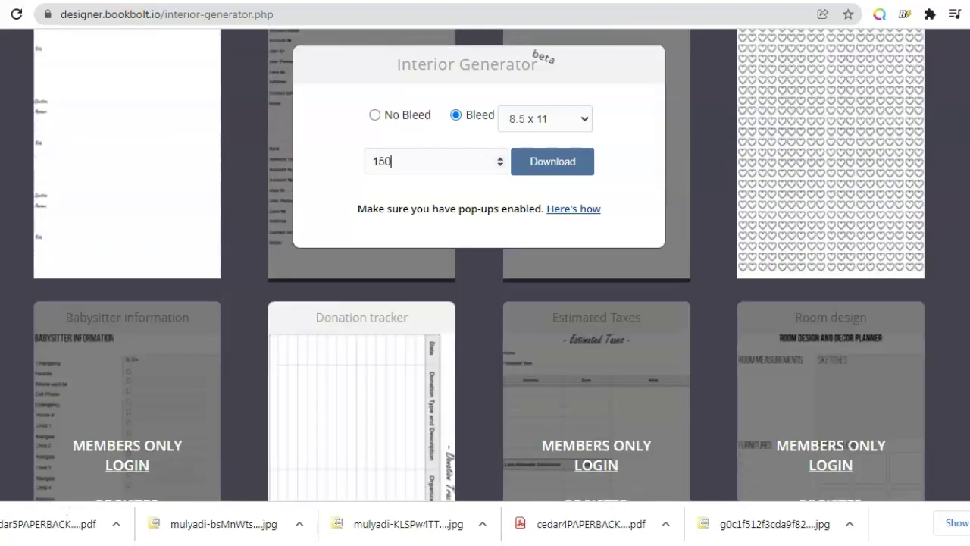
scroll(485, 303, down, 6)
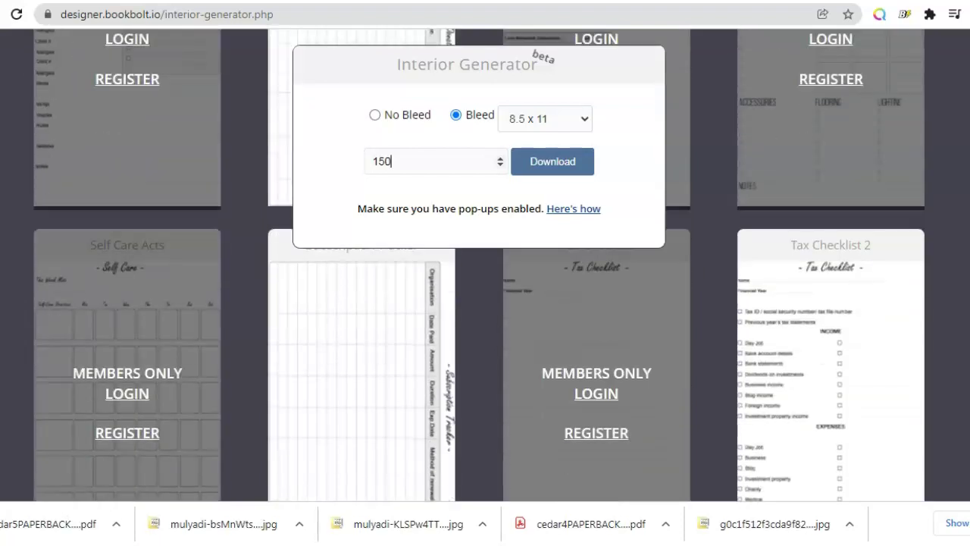
scroll(484, 304, down, 8)
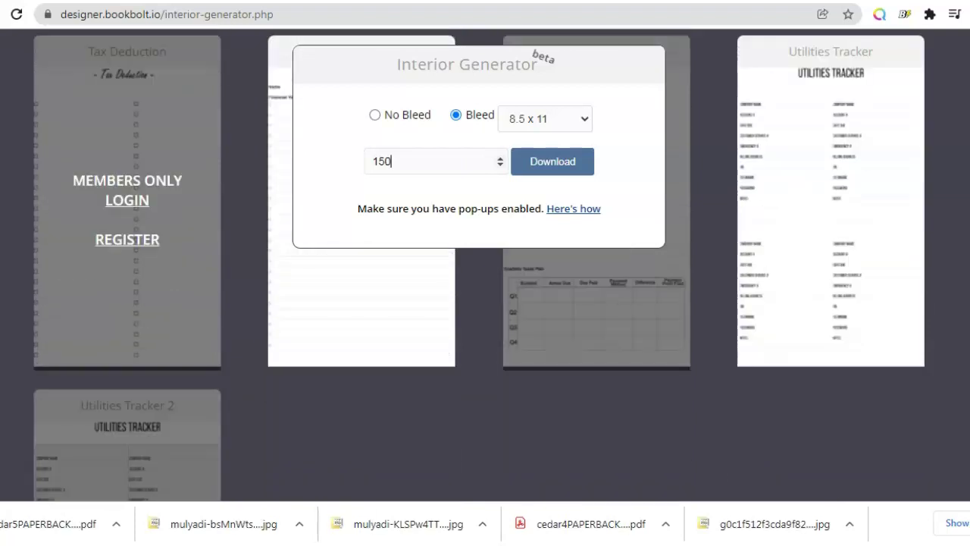
scroll(485, 303, down, 3)
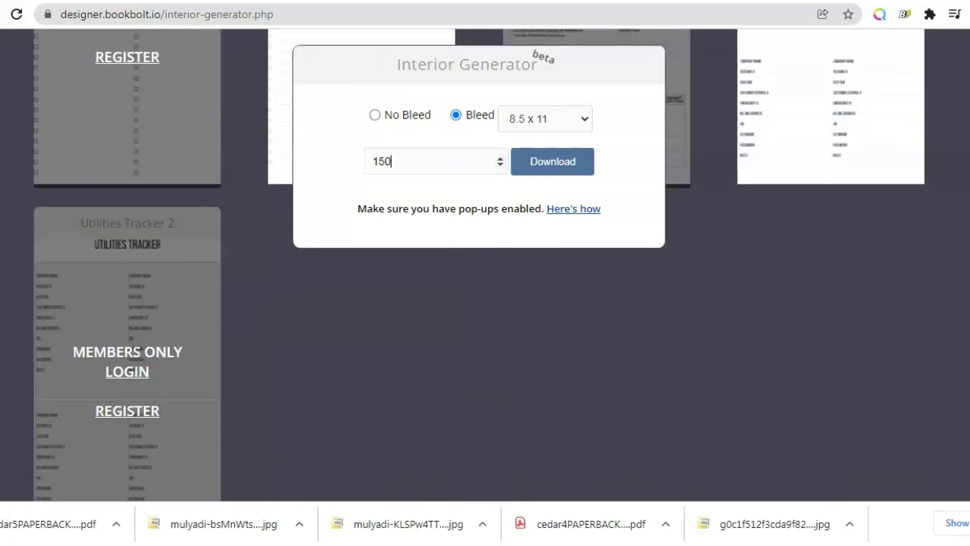
scroll(485, 303, up, 20)
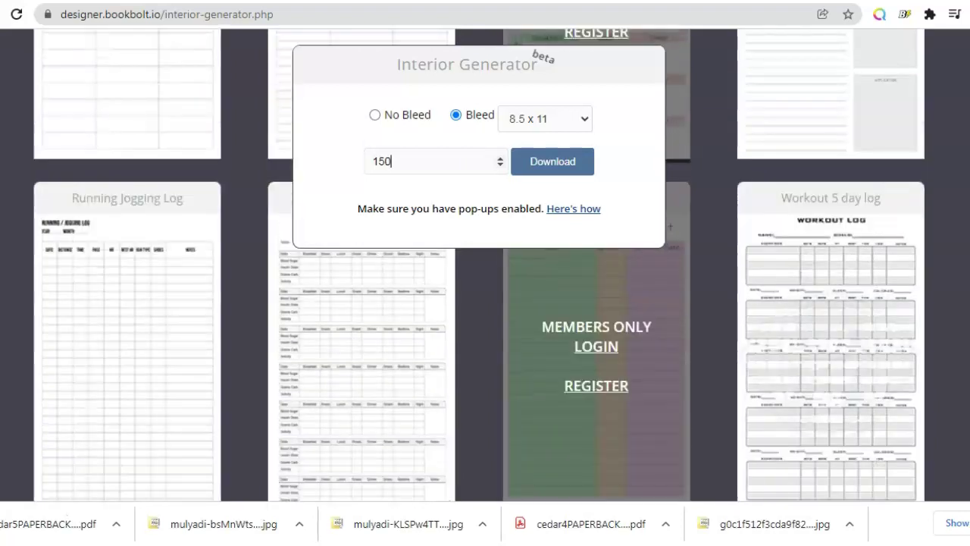
scroll(485, 303, up, 20)
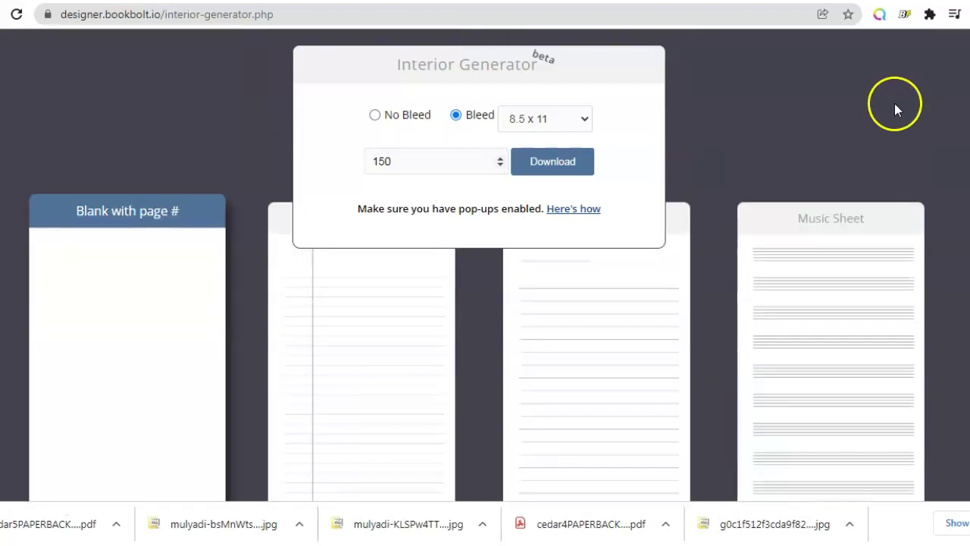
- Switch to the Book Bolt Lister profiles and review the Cedar's Comic Book profile, including its description, keywords, categories, trim size and hotkey
click(428, 0)
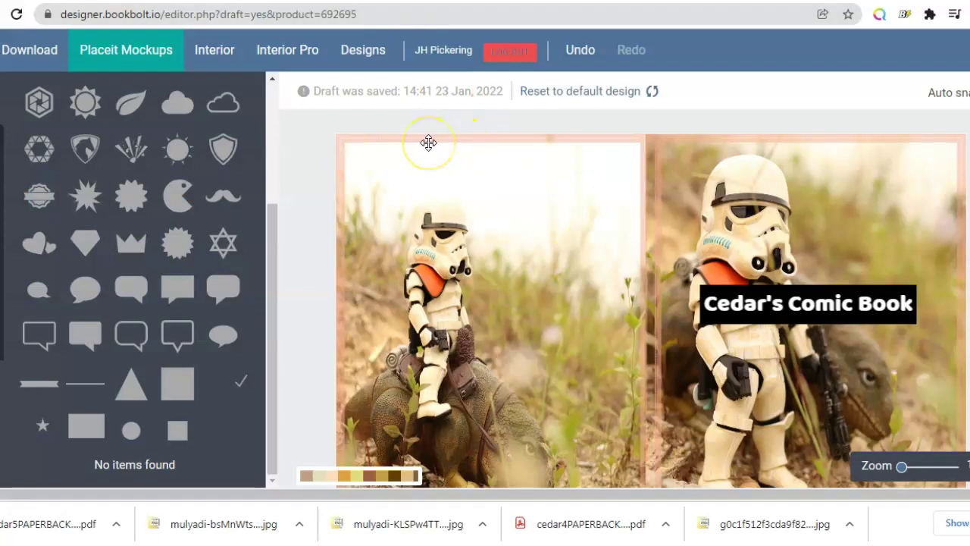
click(472, 101)
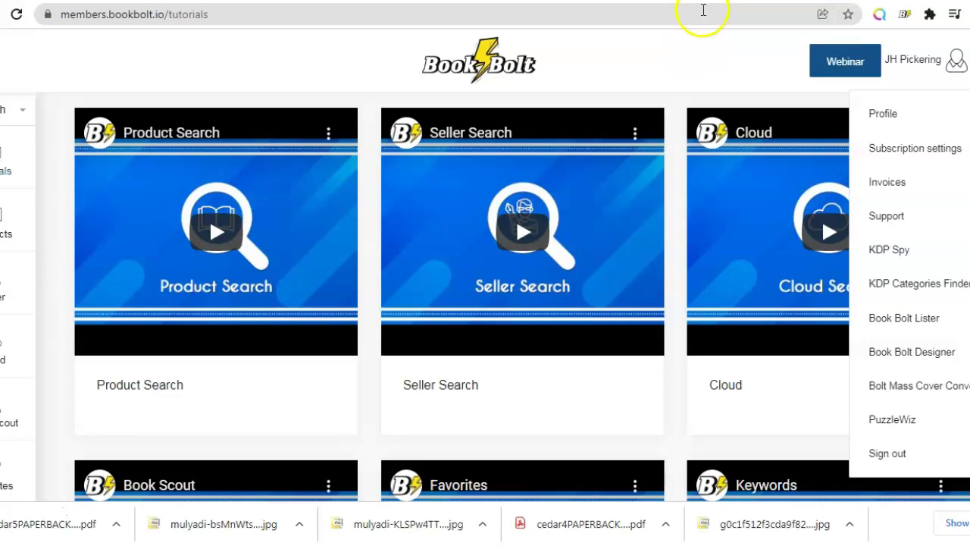
click(651, 2)
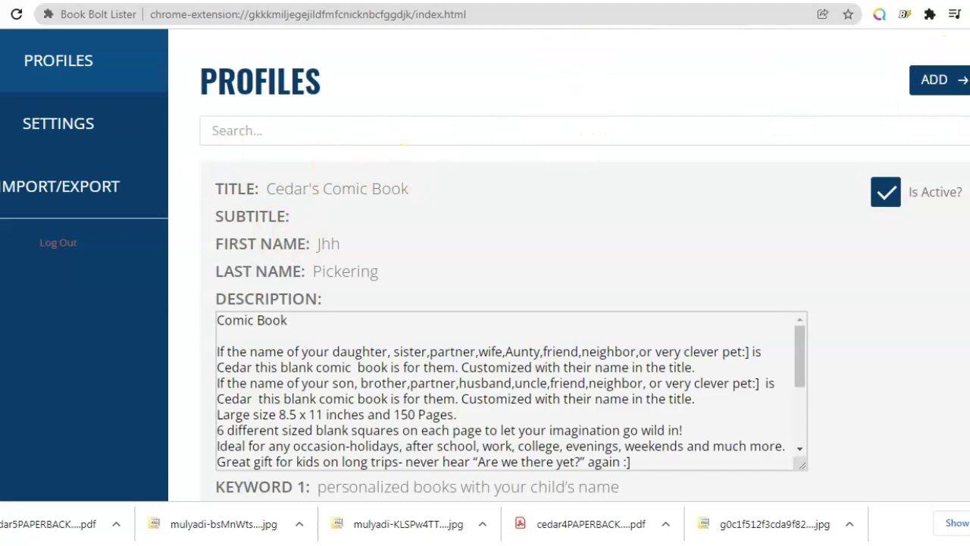
scroll(501, 266, down, 5)
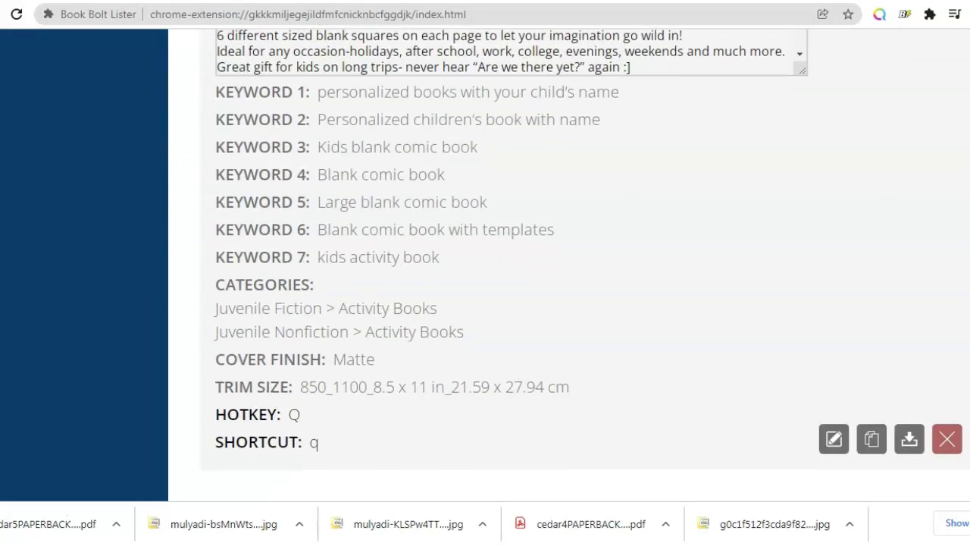
scroll(500, 265, up, 3)
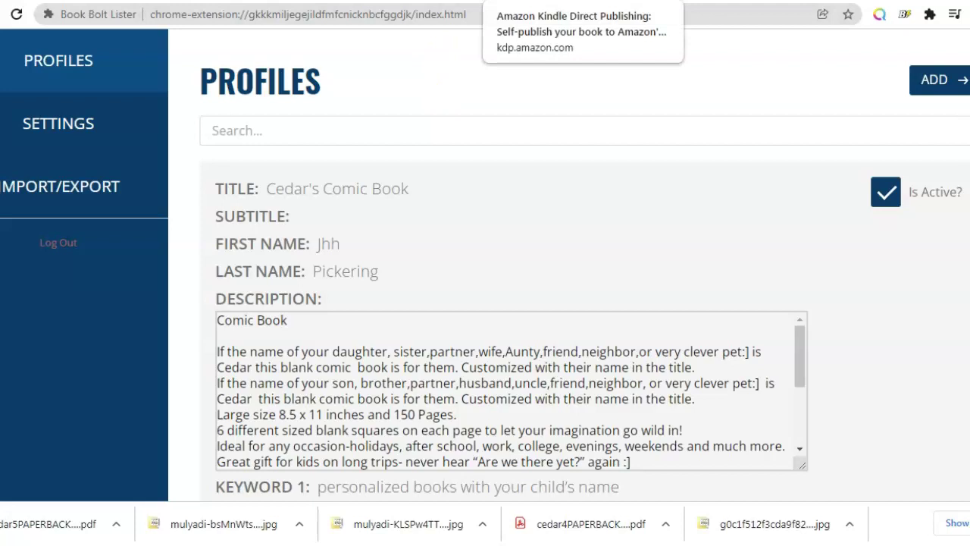
- Switch to Kindle Direct Publishing, start a new paperback title and sign in with the account password
key(ctrl+Tab)
click(692, 90)
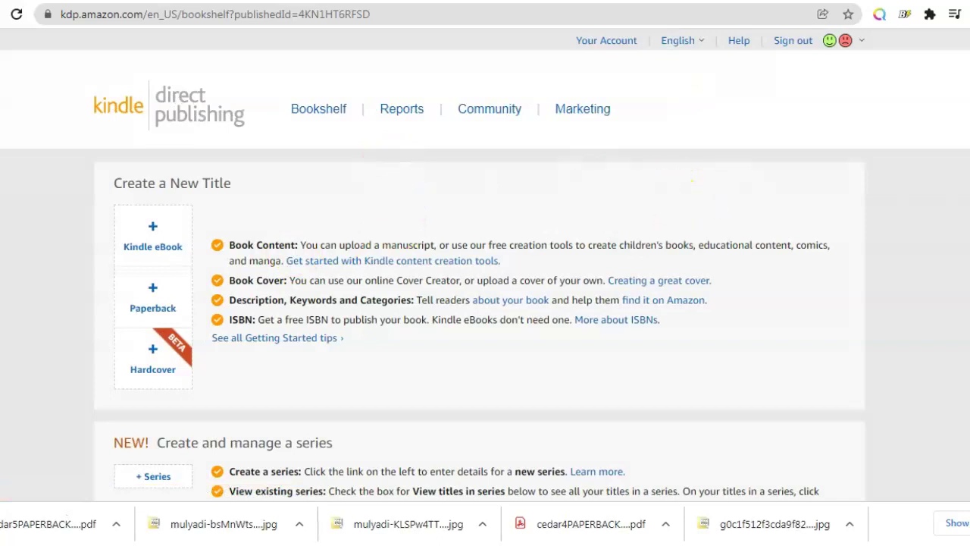
scroll(485, 263, down, 2)
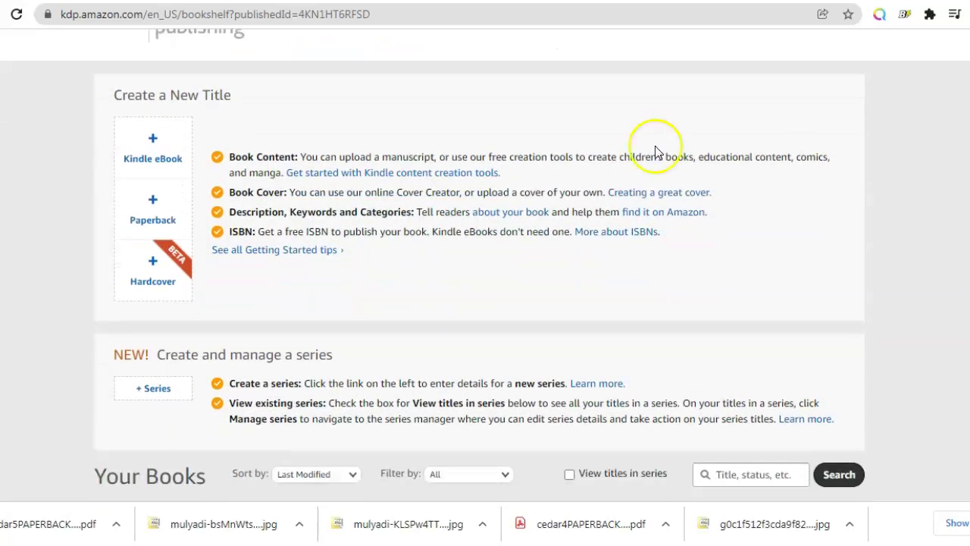
click(155, 217)
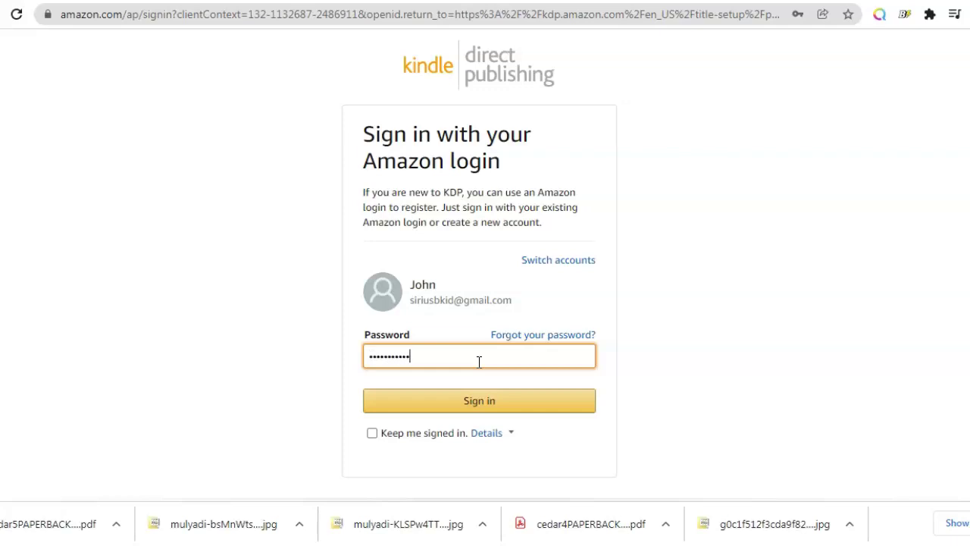
click(439, 406)
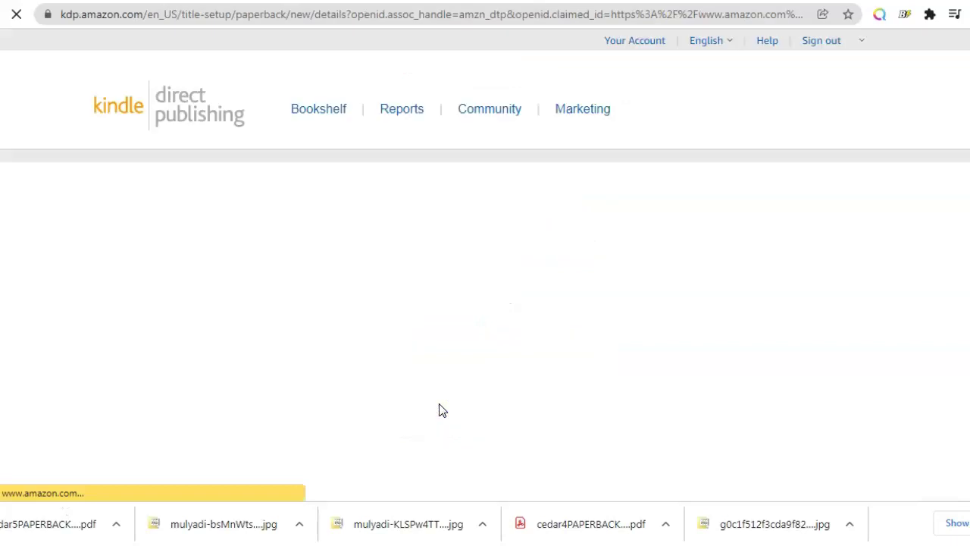
- Look through the empty Paperback Details form, from the book title to the categories and adult content sections
click(926, 176)
scroll(896, 170, down, 5)
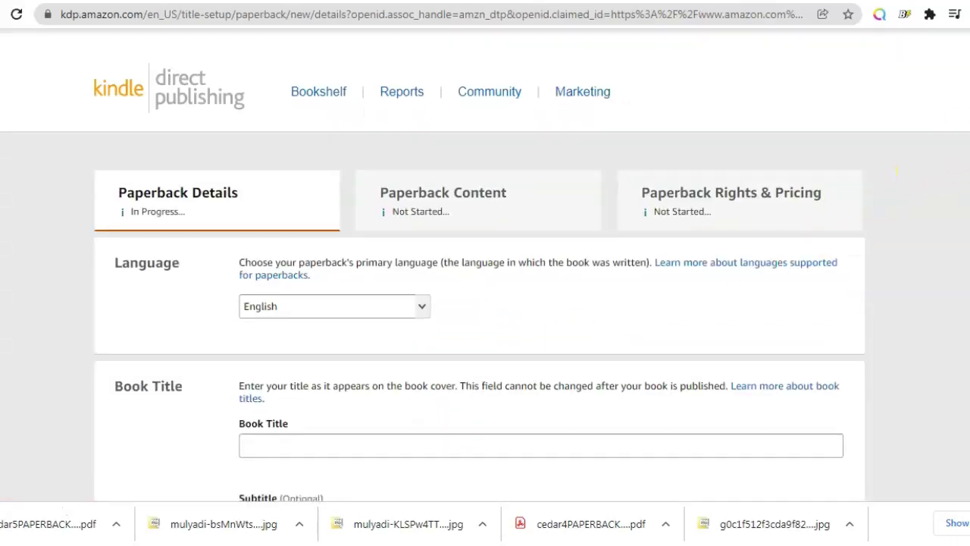
scroll(896, 170, up, 1)
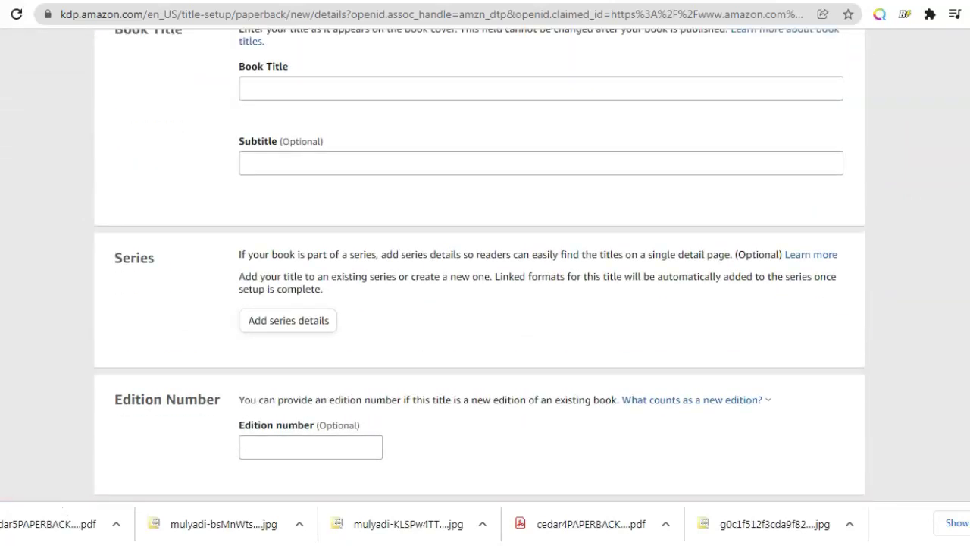
scroll(528, 352, down, 3)
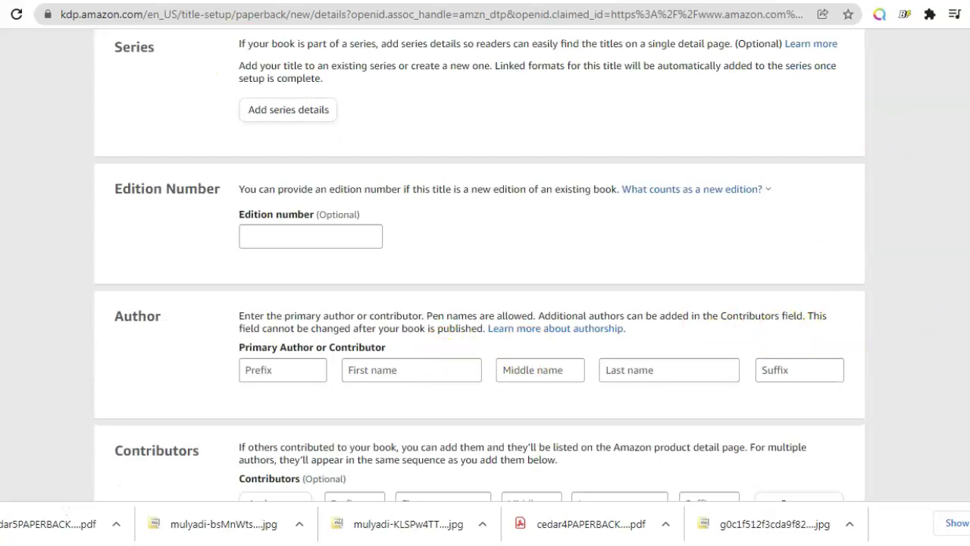
scroll(341, 312, down, 6)
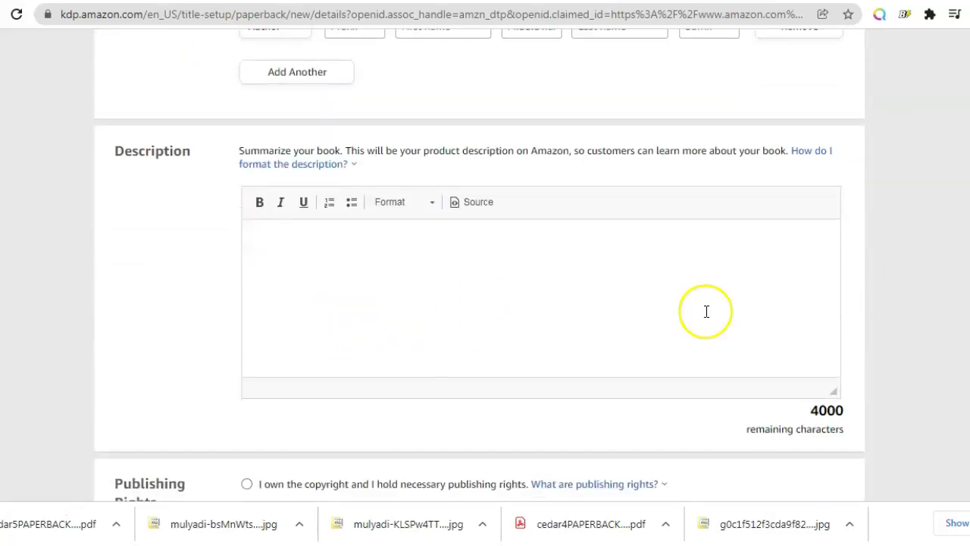
scroll(485, 303, down, 5)
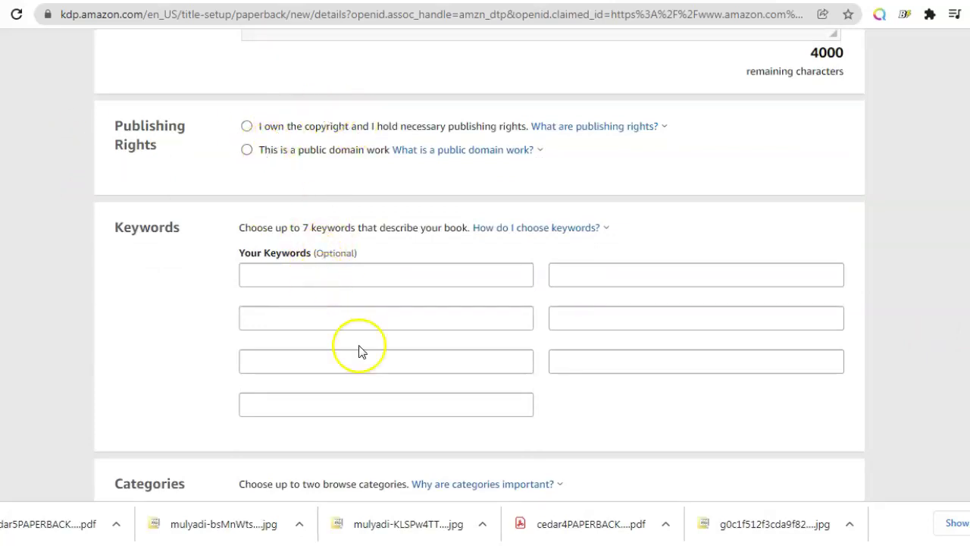
scroll(485, 303, down, 5)
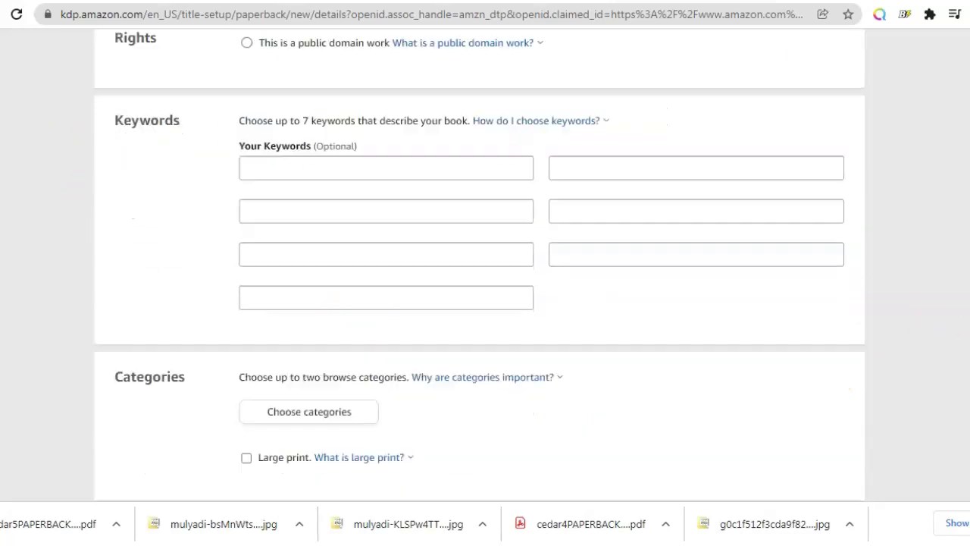
scroll(485, 303, up, 10)
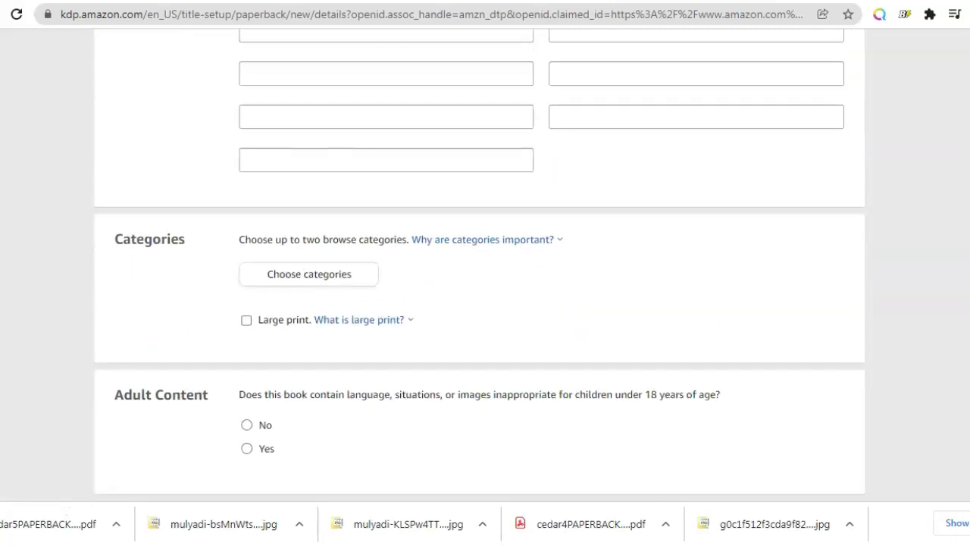
scroll(479, 264, up, 6)
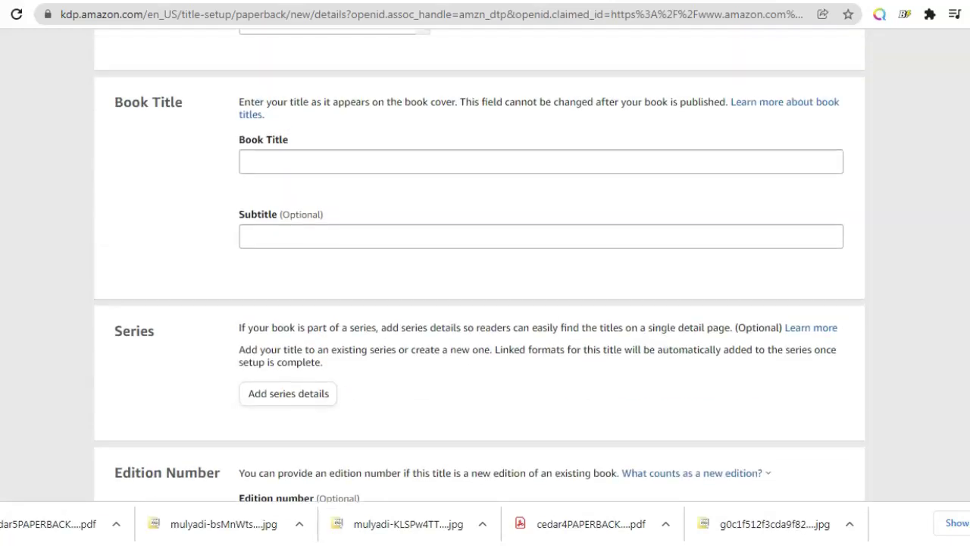
scroll(485, 303, up, 1)
scroll(480, 264, down, 2)
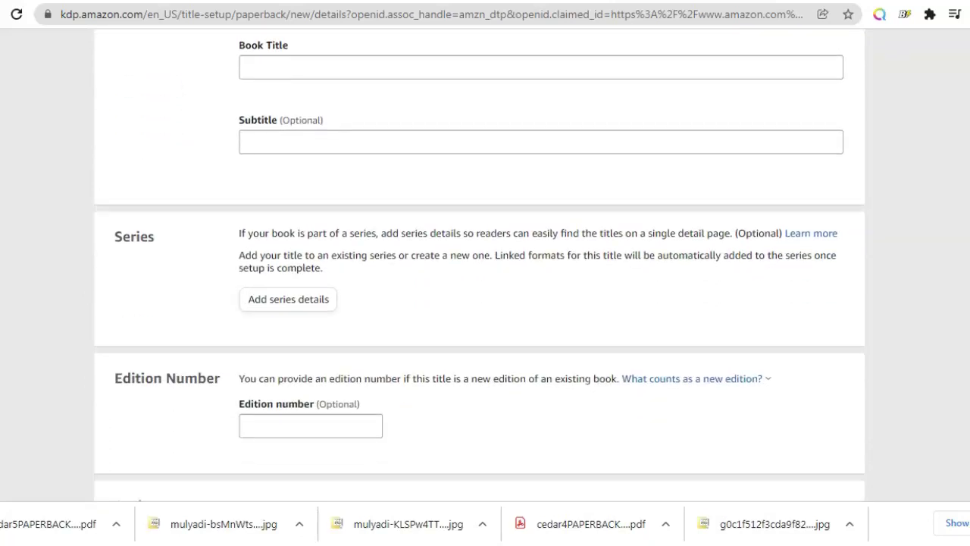
- Fill the Paperback Details form from the Cedar's Comic Book Lister profile, then save it and continue to the Paperback Content page
scroll(485, 265, up, 1)
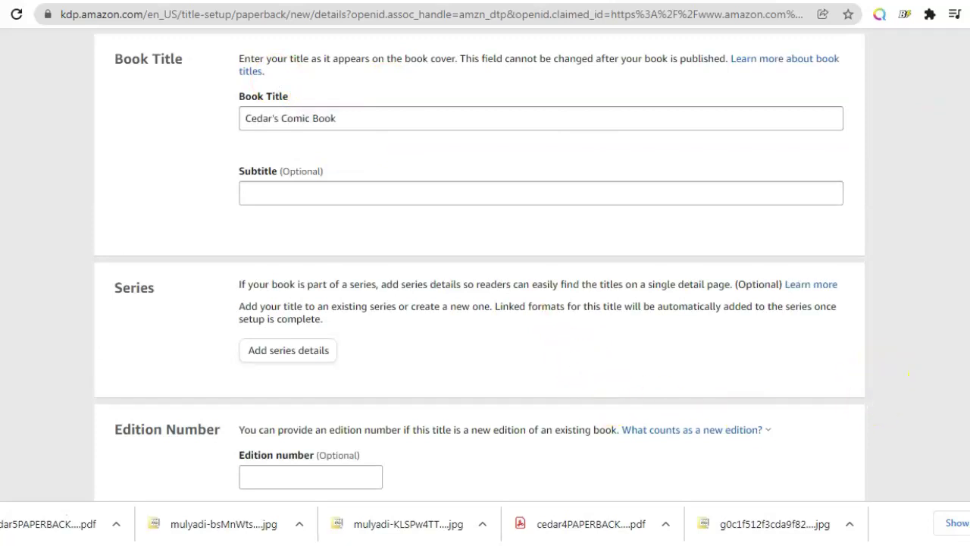
scroll(479, 259, down, 5)
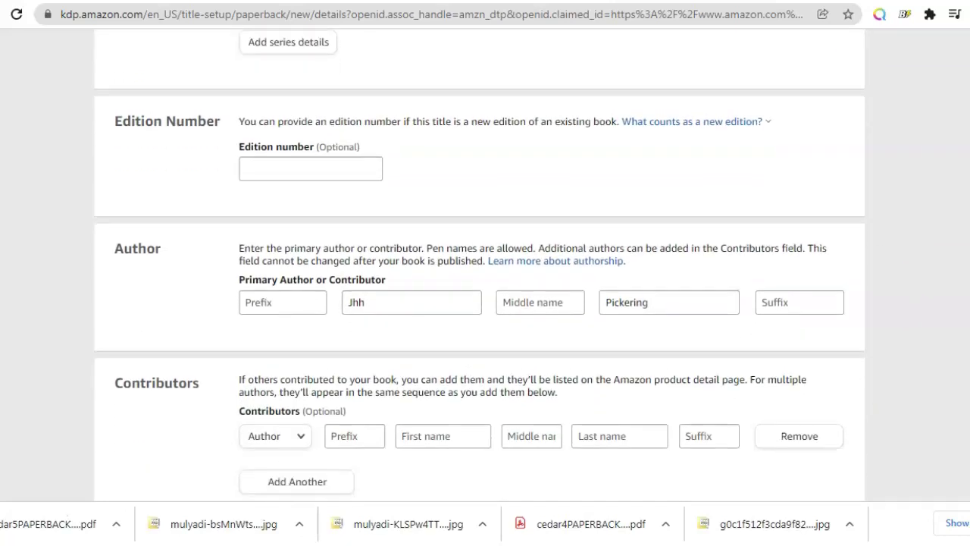
scroll(478, 259, down, 5)
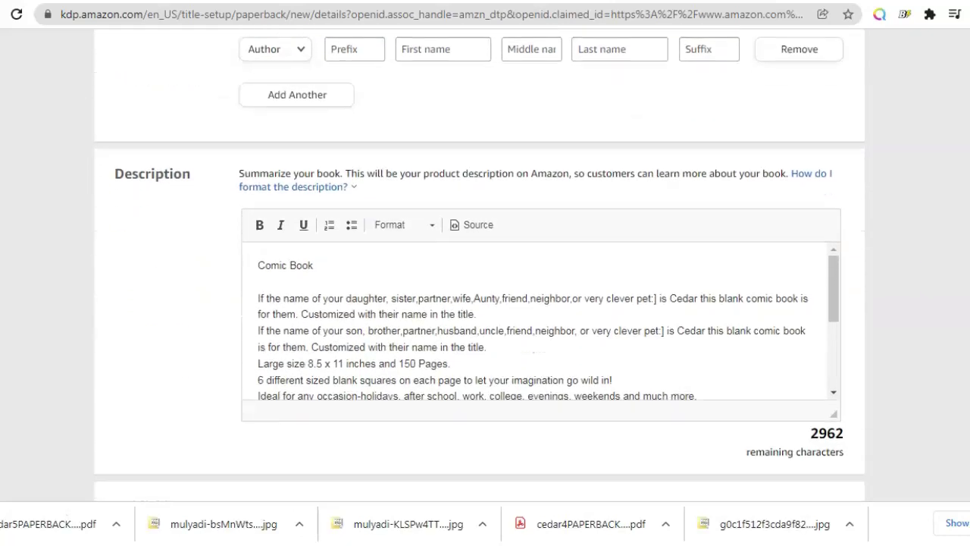
scroll(478, 265, down, 4)
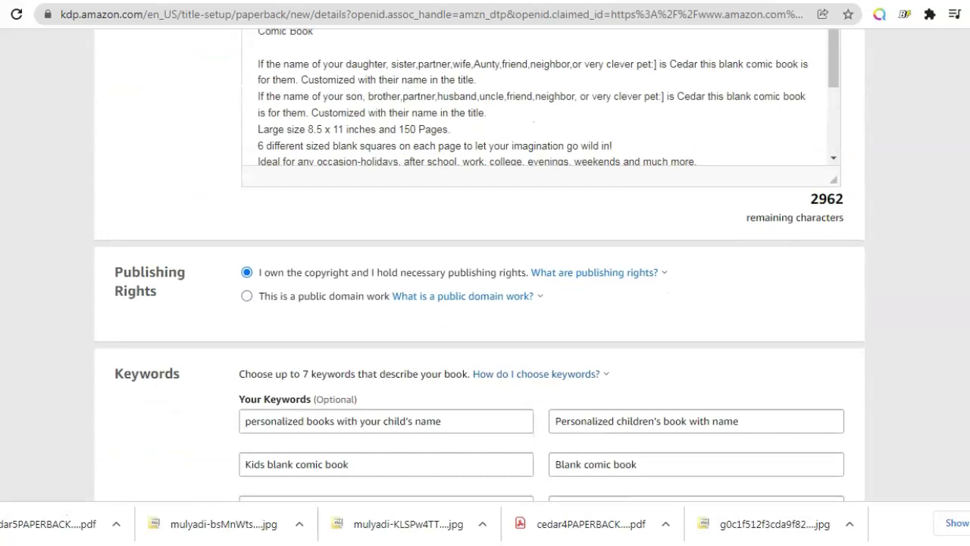
scroll(479, 265, down, 2)
scroll(478, 265, down, 4)
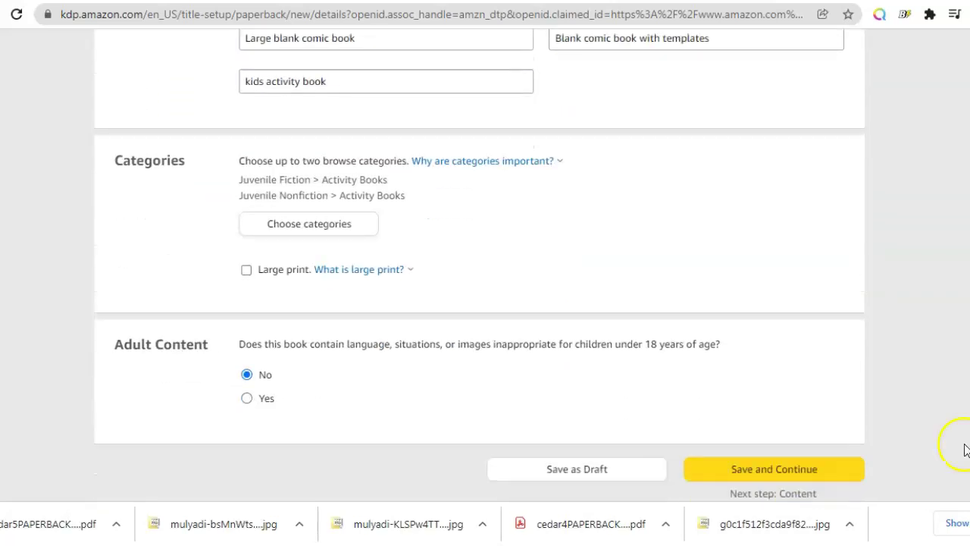
click(836, 471)
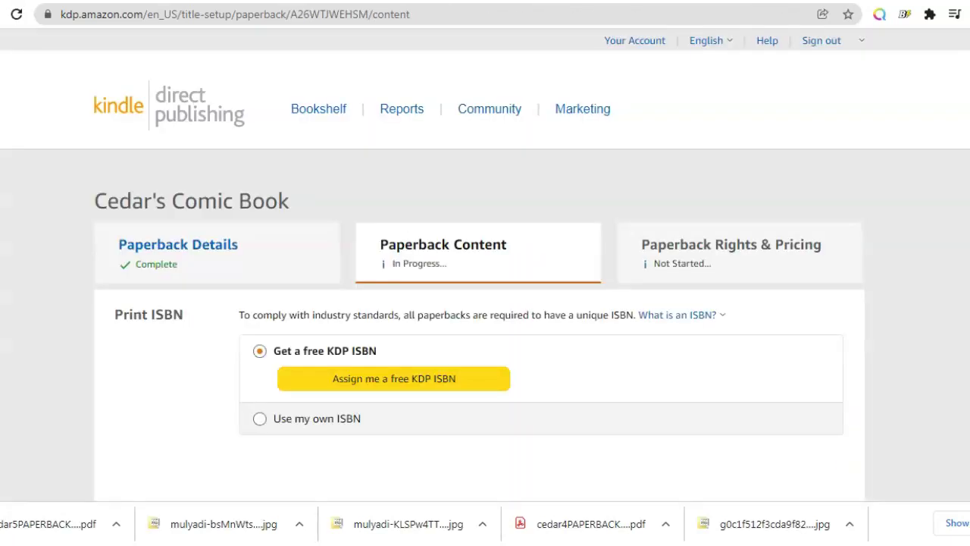
- Assign a free KDP ISBN to the paperback and set the publication date to 01/23/2022
click(429, 377)
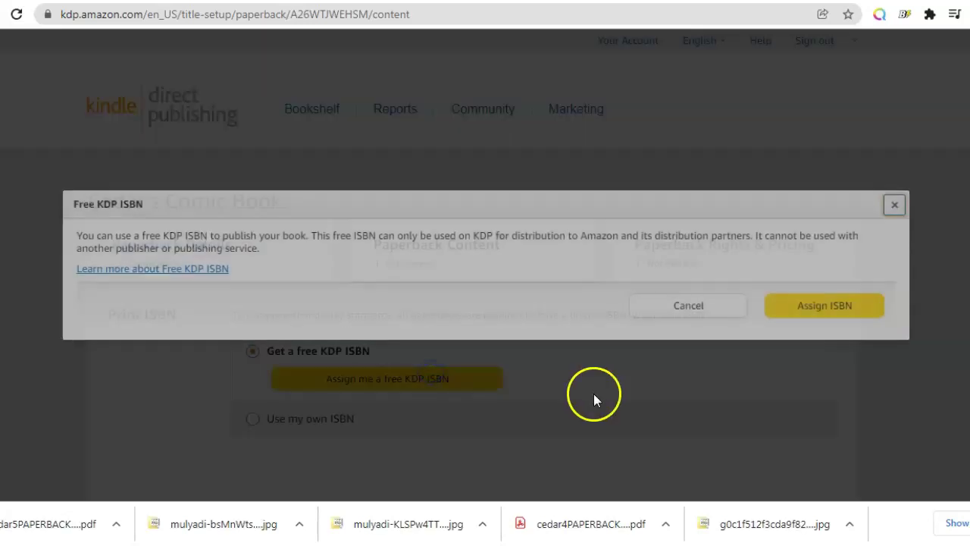
click(853, 307)
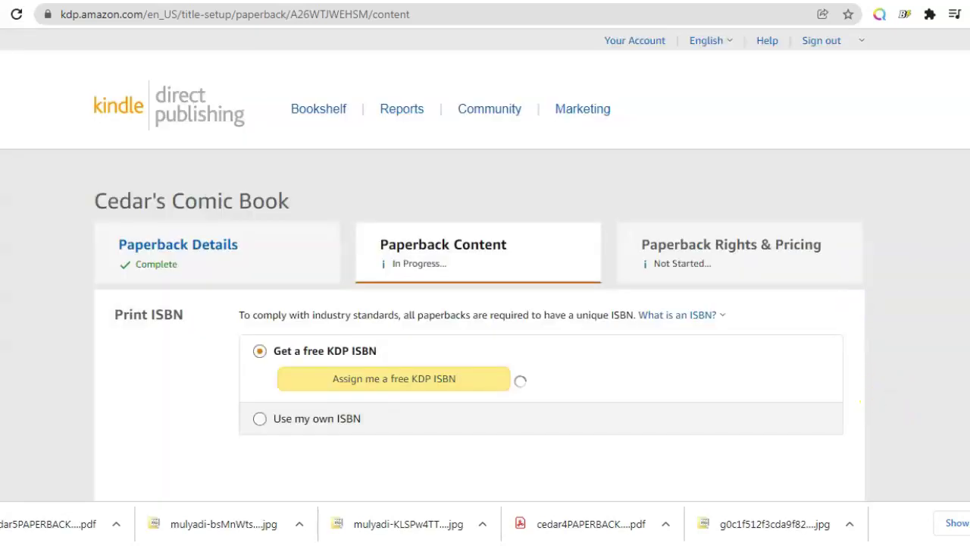
scroll(479, 265, down, 5)
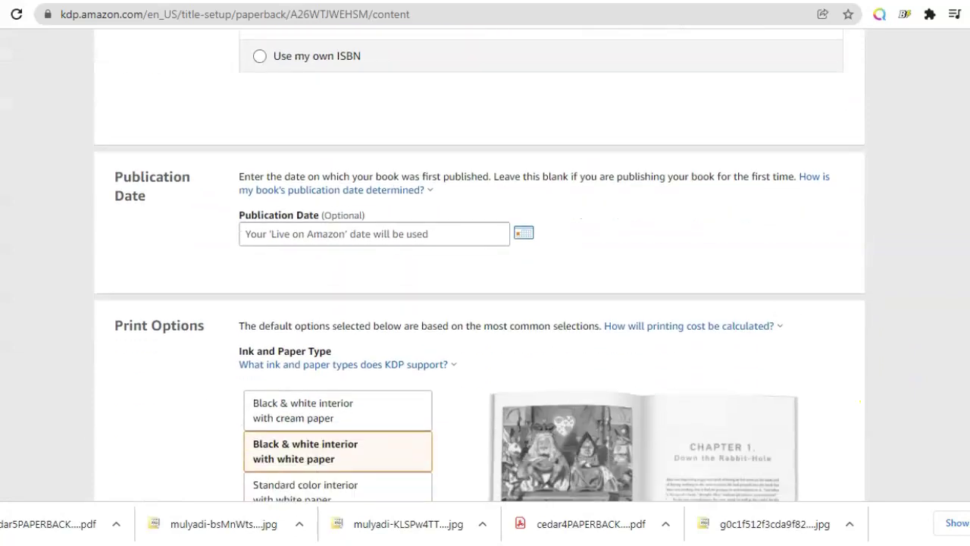
scroll(480, 265, up, 1)
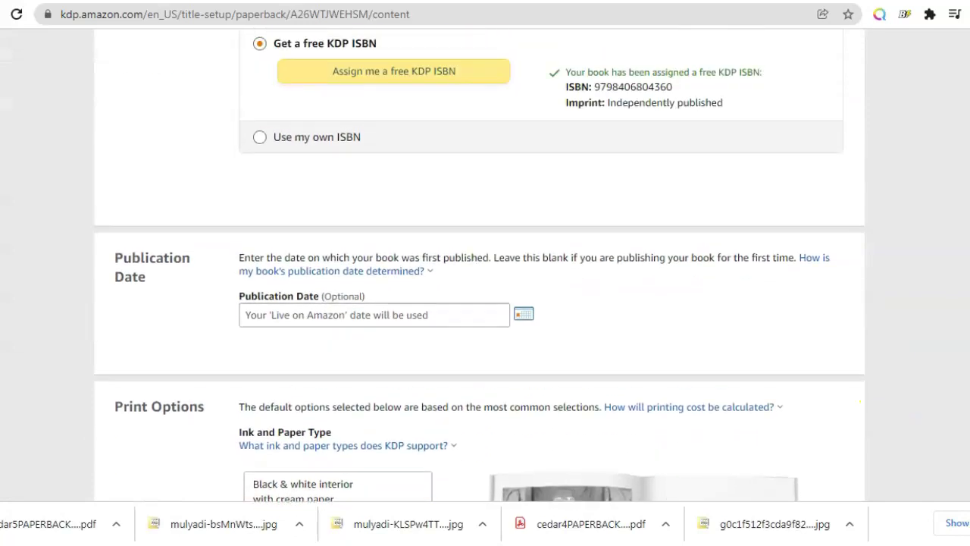
click(524, 313)
click(258, 455)
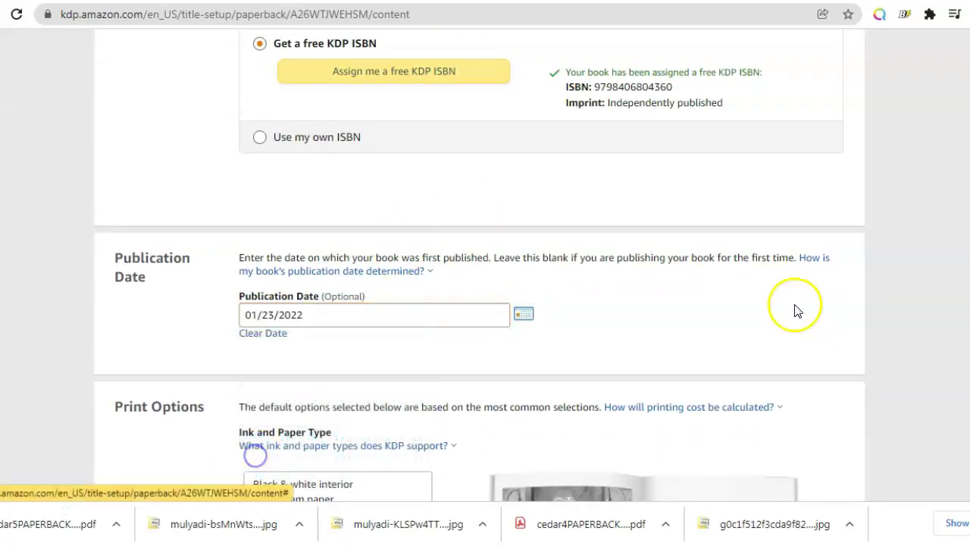
- Set the trim size to 8.5 x 11 in and the bleed setting to Bleed (PDF only)
scroll(533, 296, down, 7)
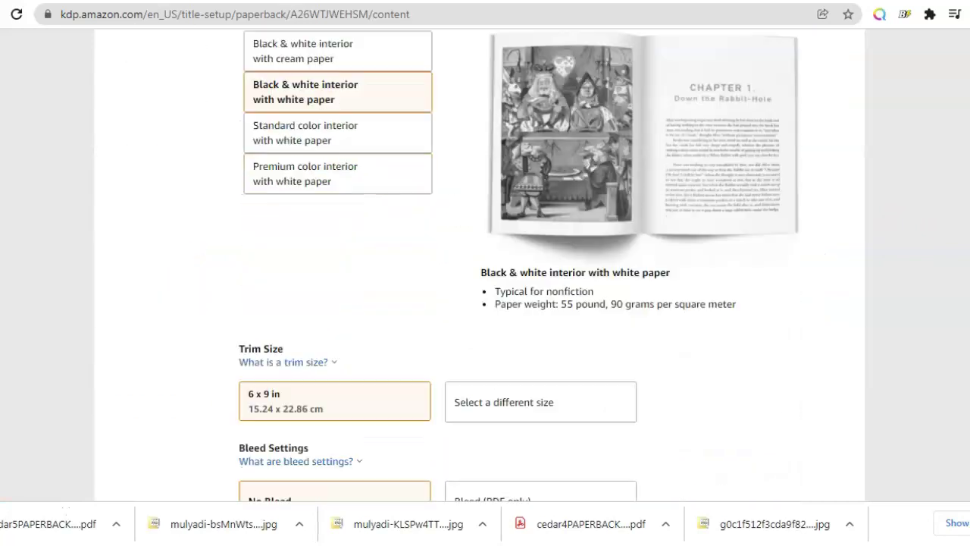
click(533, 296)
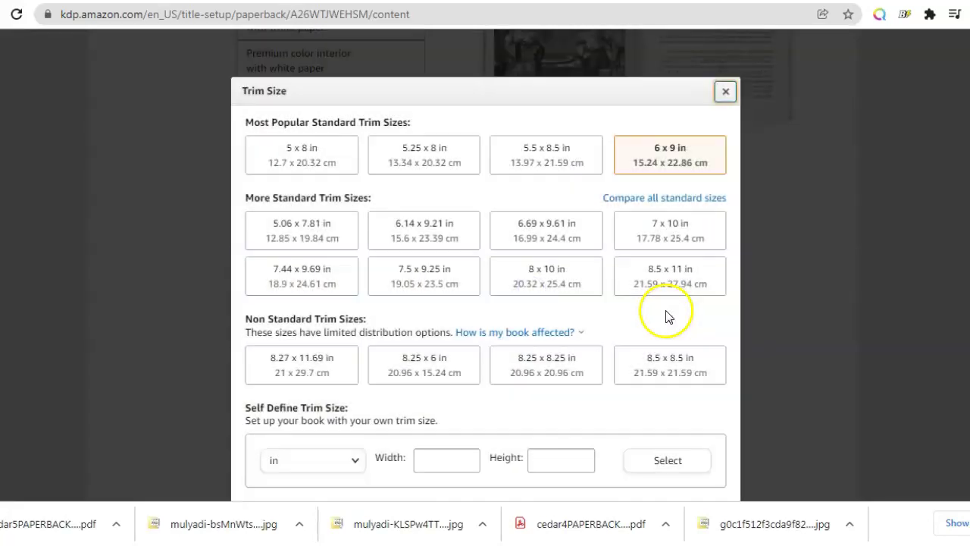
click(686, 274)
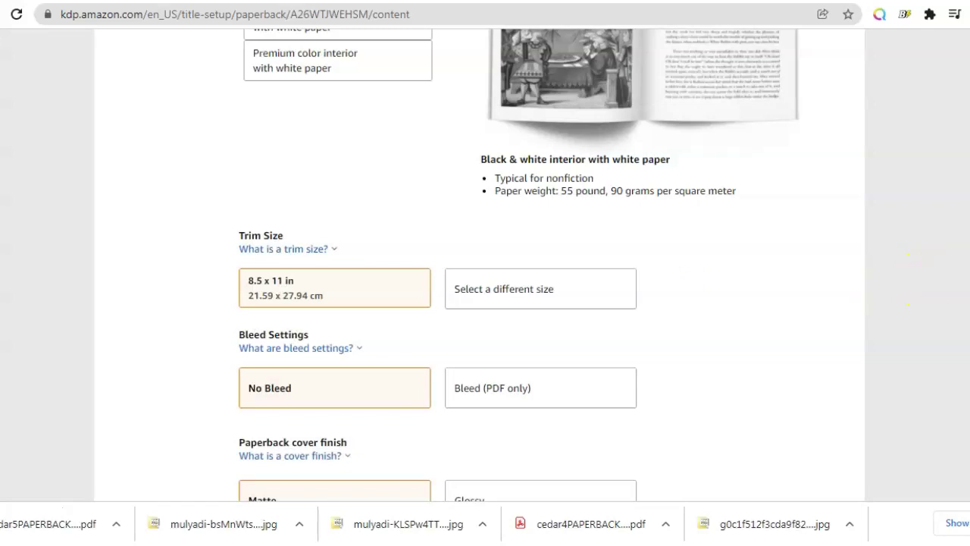
scroll(662, 190, down, 3)
click(507, 144)
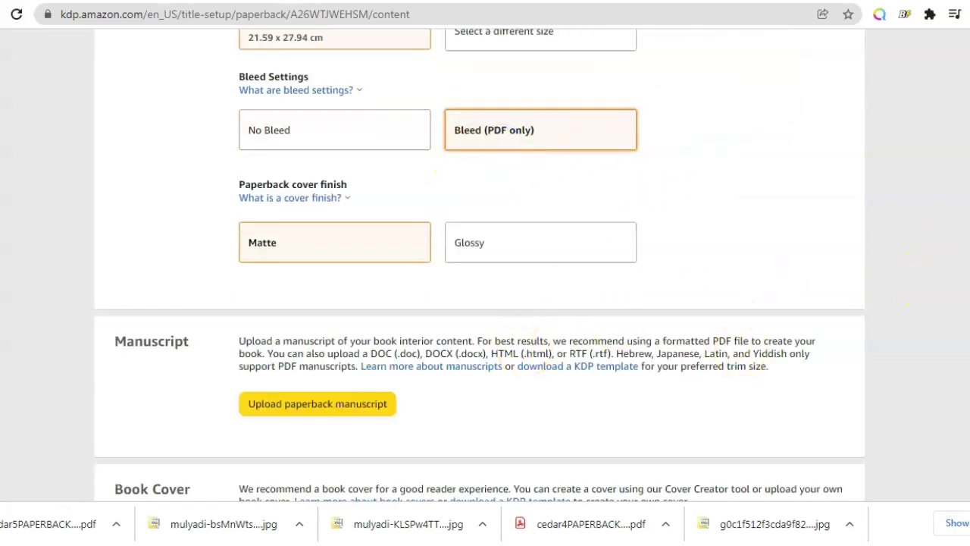
- Switch to Book Bolt to look at the cover design and the Interior Generator's bleed options, and return to the KDP content form
scroll(587, 92, down, 2)
scroll(587, 92, up, 1)
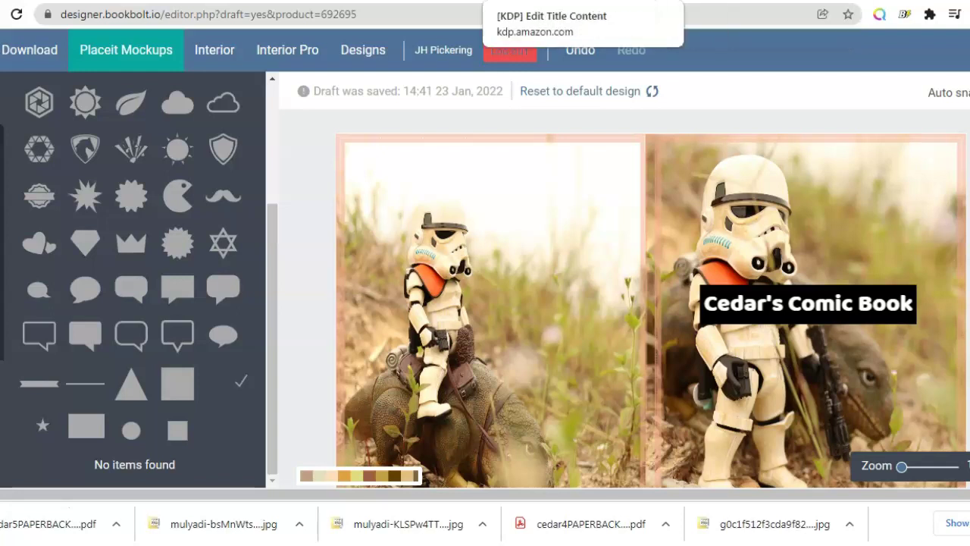
click(214, 53)
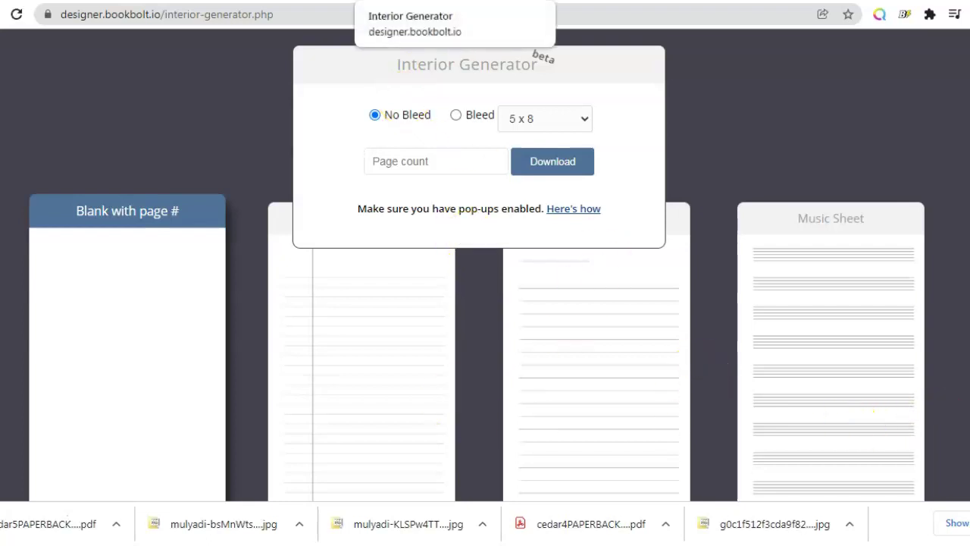
click(557, 1)
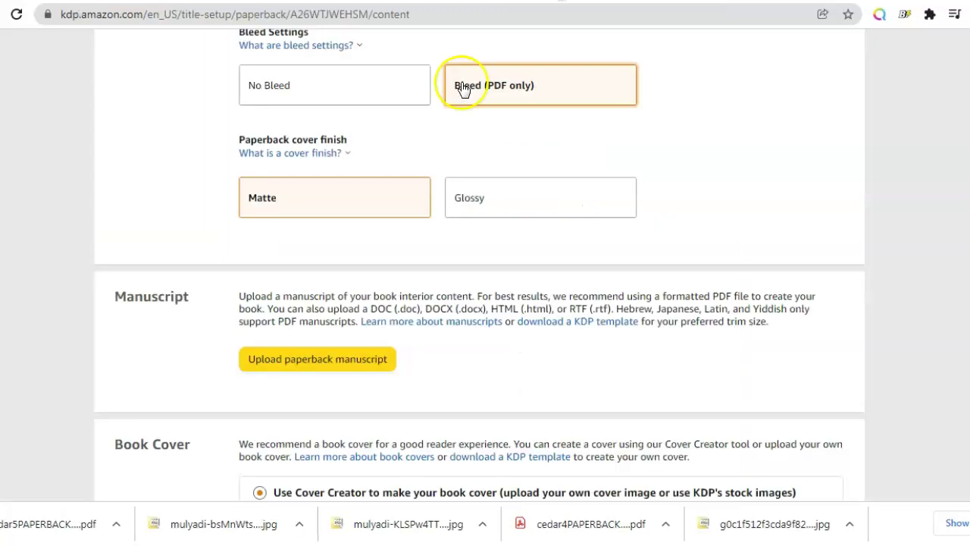
- Upload ComicBook1_8_5x11_150_bleed.pdf from the Desktop as the paperback manuscript
click(347, 360)
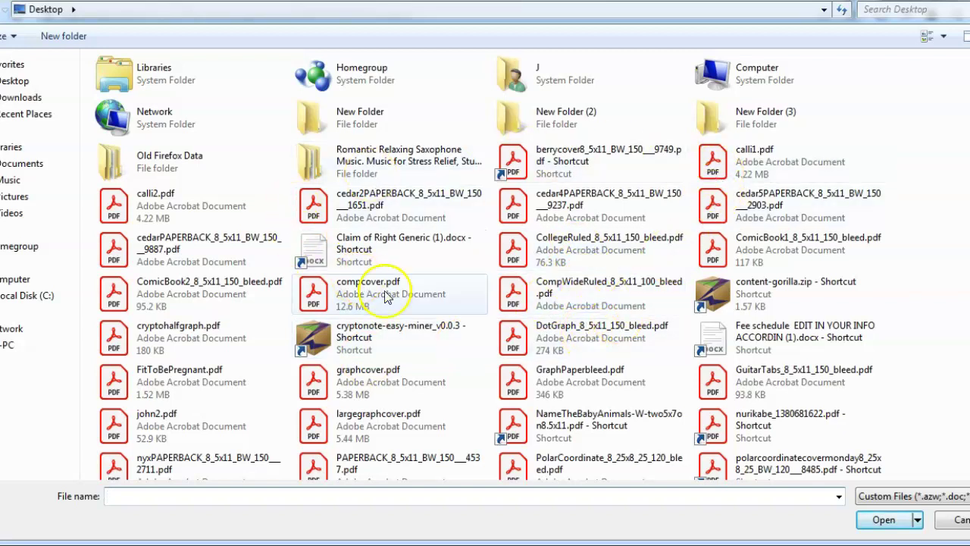
click(16, 81)
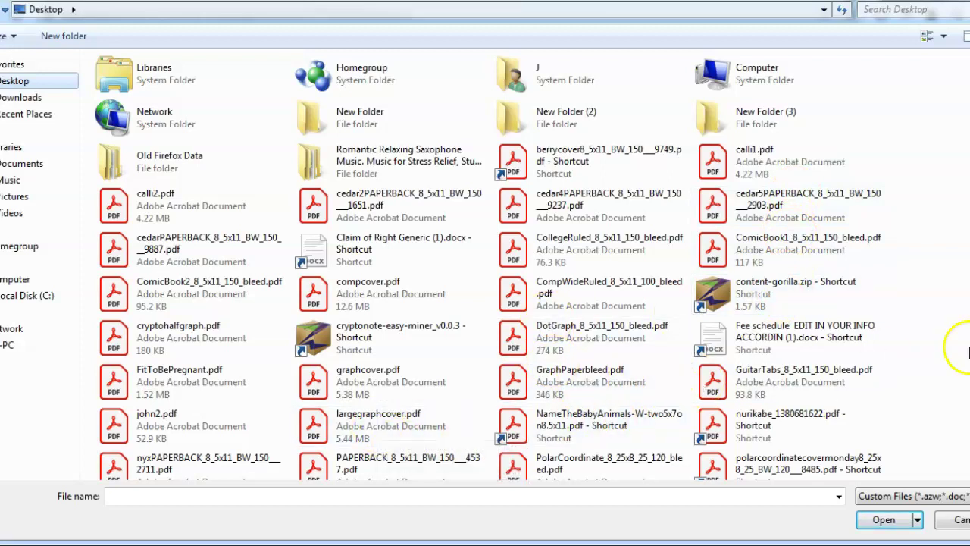
scroll(488, 264, down, 2)
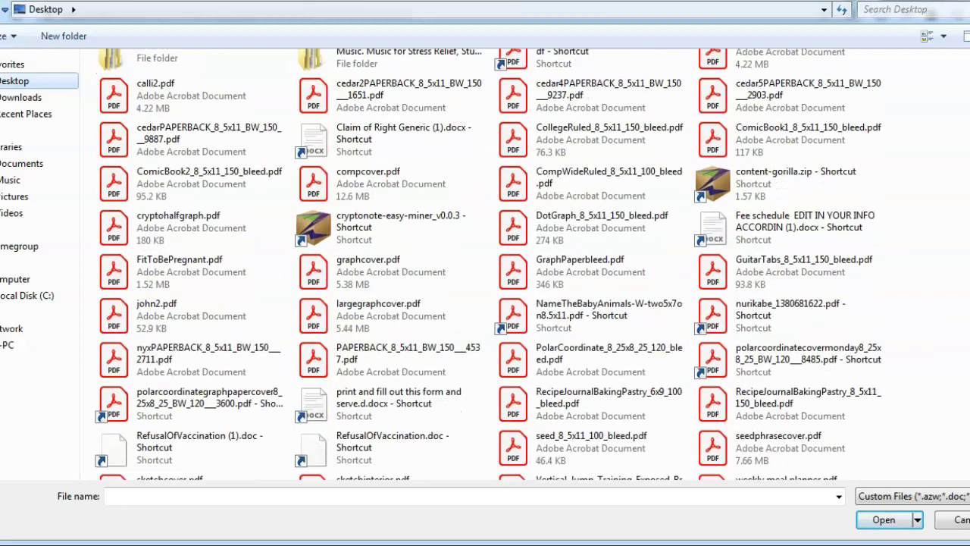
scroll(487, 264, up, 2)
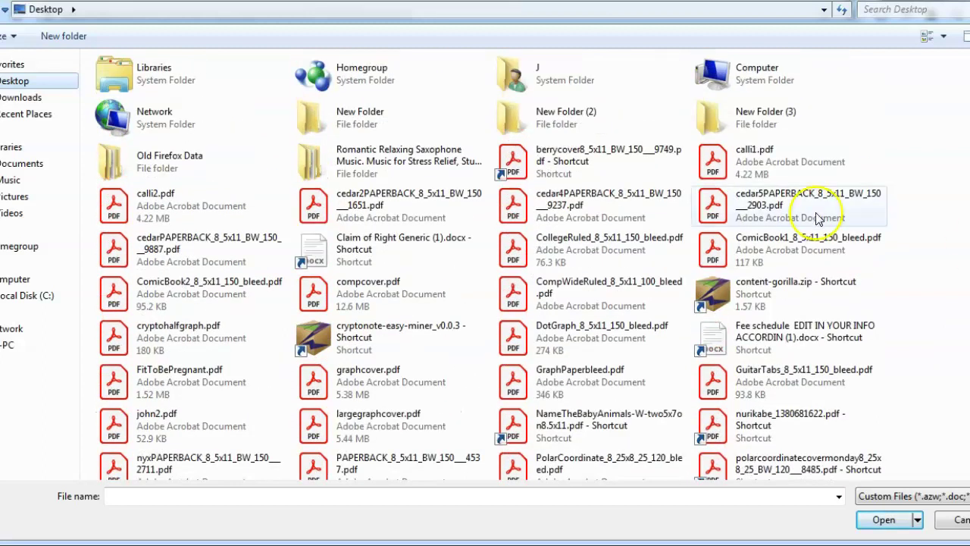
click(767, 252)
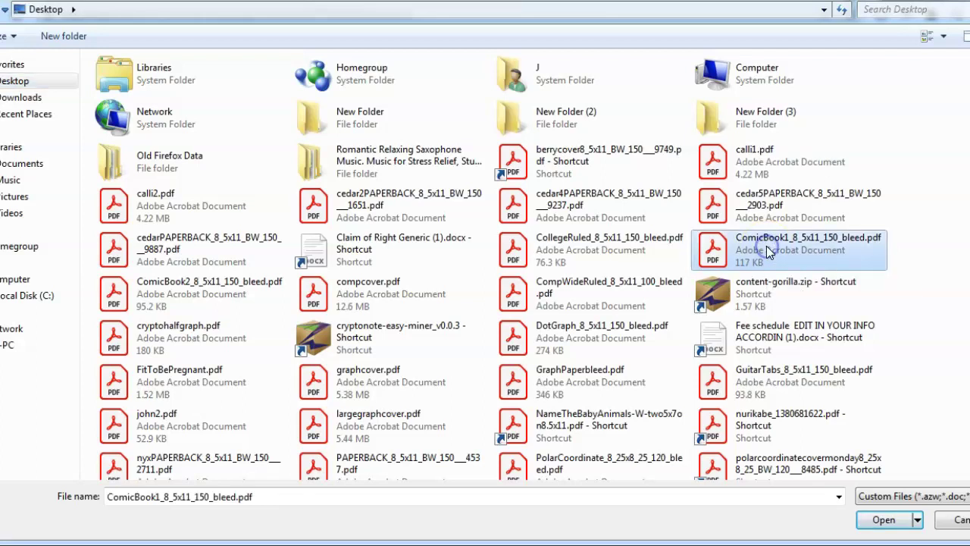
click(887, 520)
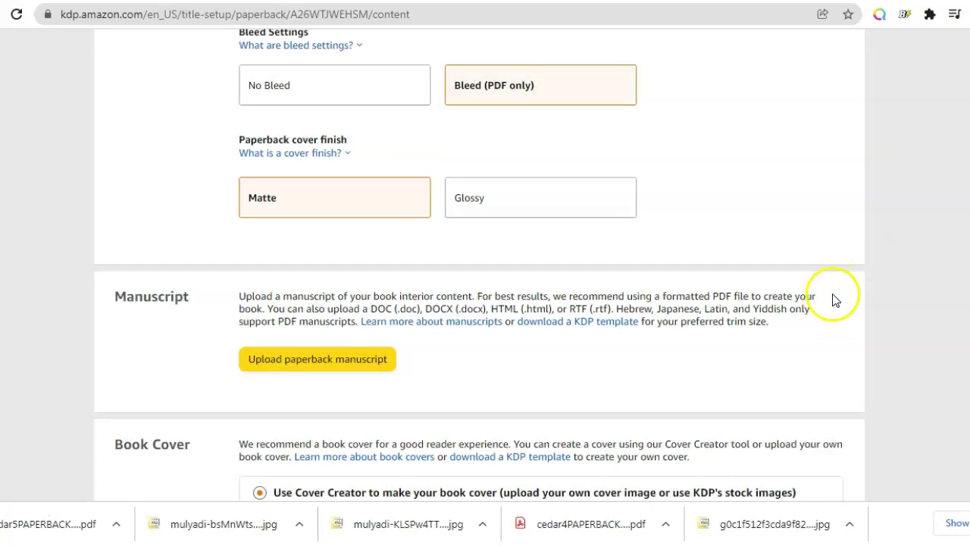
- Choose to upload an existing print-ready cover, upload cedar5PAPERBACK_8_5x11_BW_150___2903.pdf from the Desktop, and check both uploads
scroll(485, 265, down, 1)
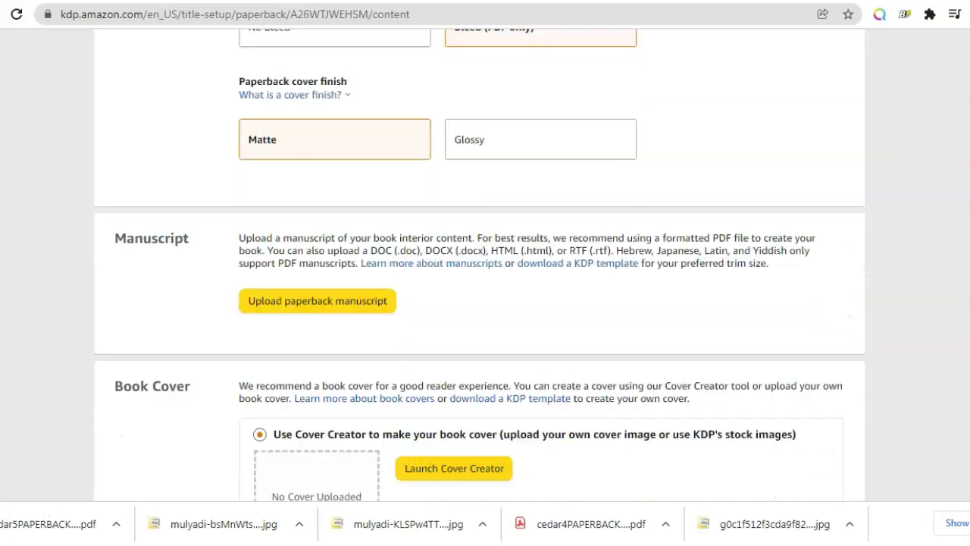
scroll(485, 265, down, 2)
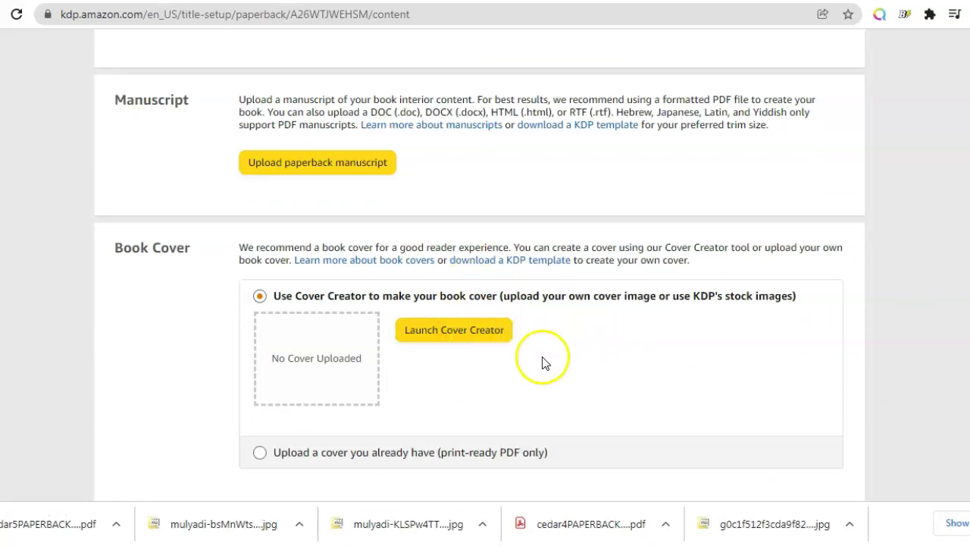
scroll(484, 266, down, 2)
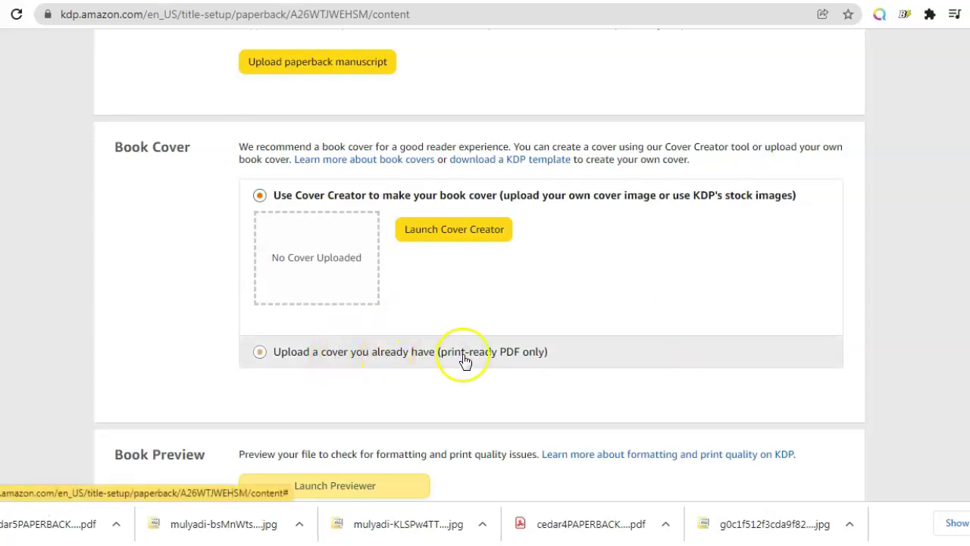
click(260, 352)
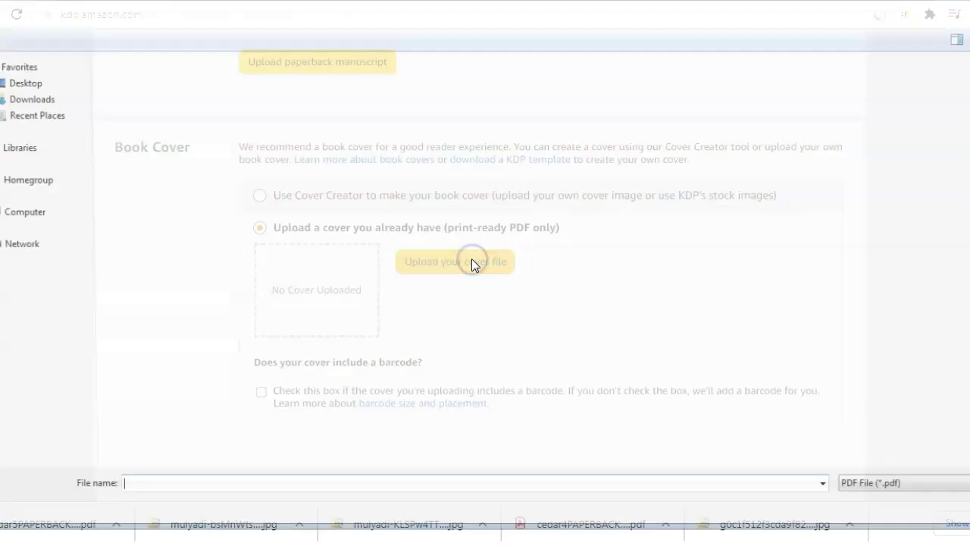
click(266, 246)
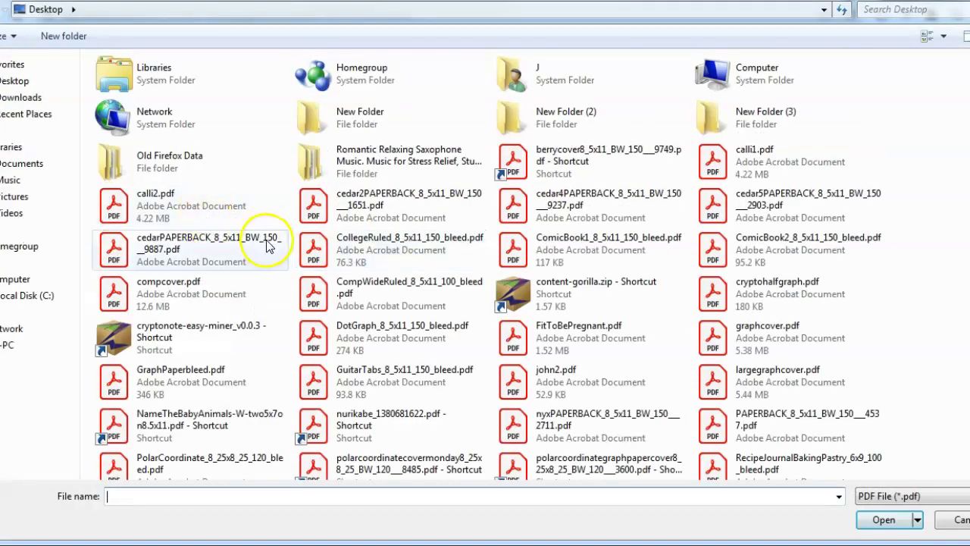
click(747, 202)
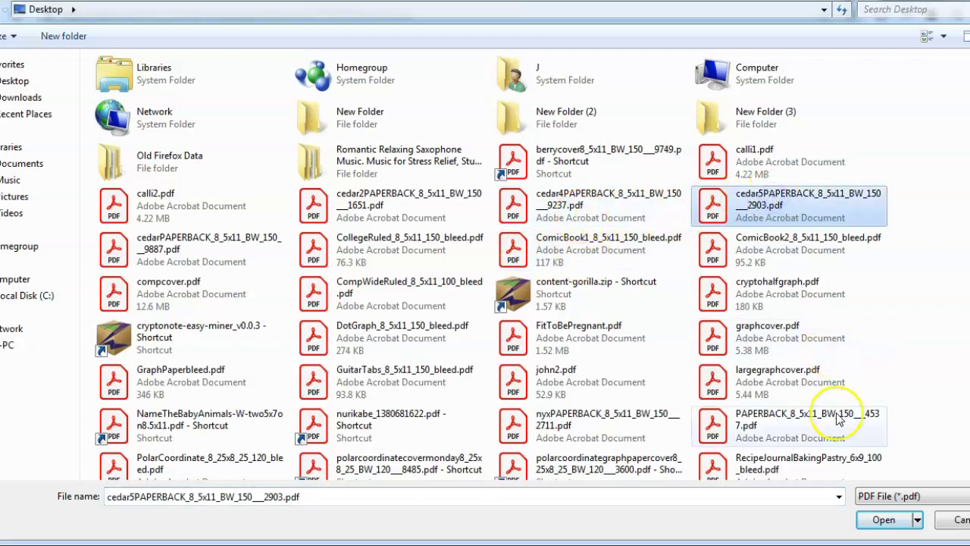
click(880, 520)
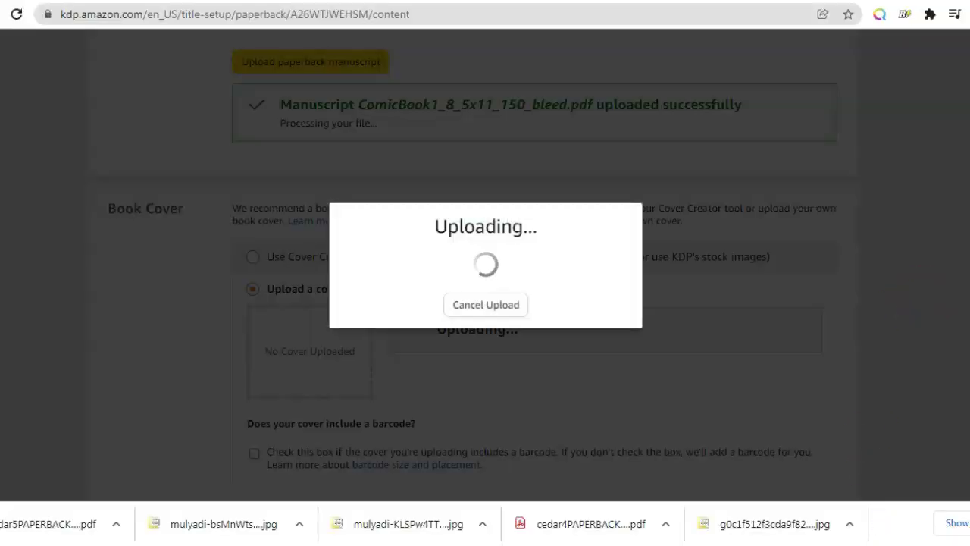
scroll(473, 253, down, 3)
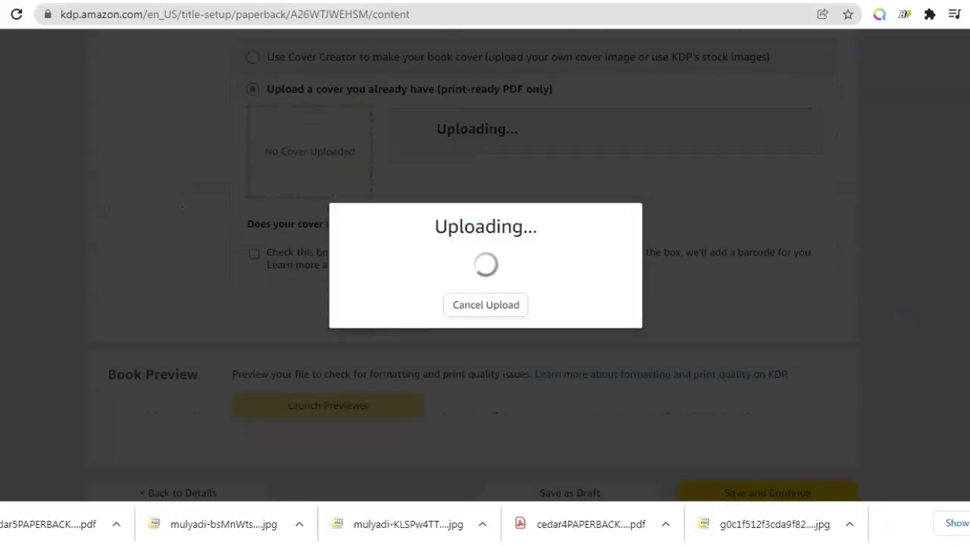
scroll(472, 265, down, 2)
scroll(473, 266, up, 2)
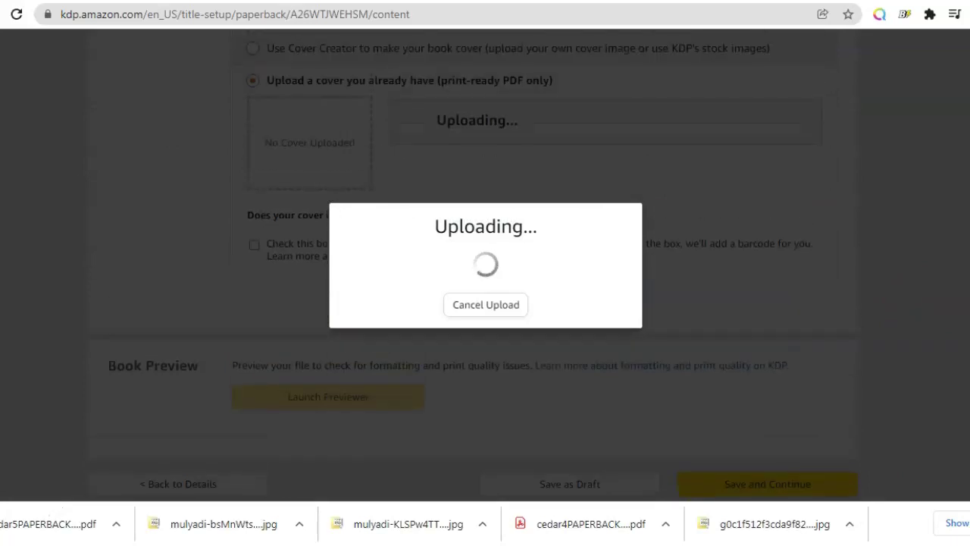
scroll(911, 387, down, 1)
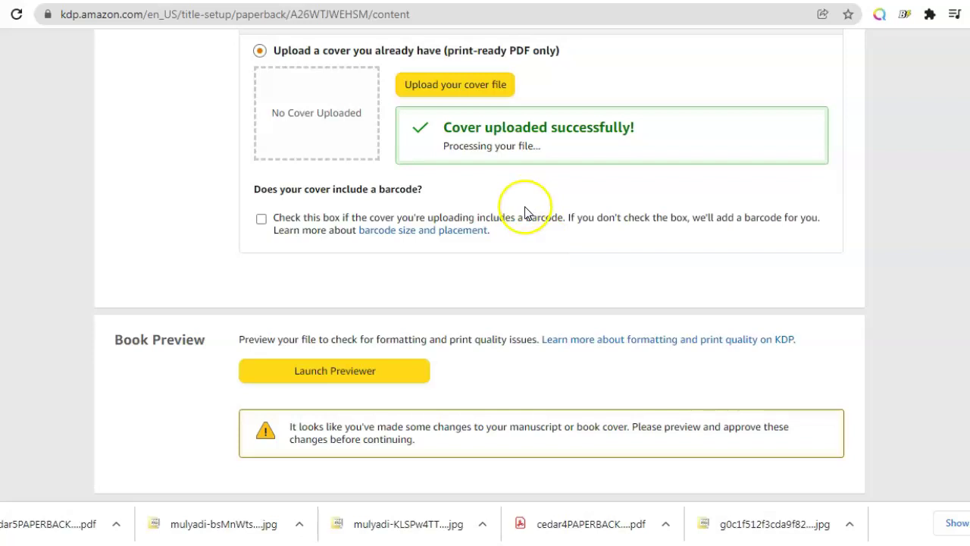
scroll(947, 324, up, 4)
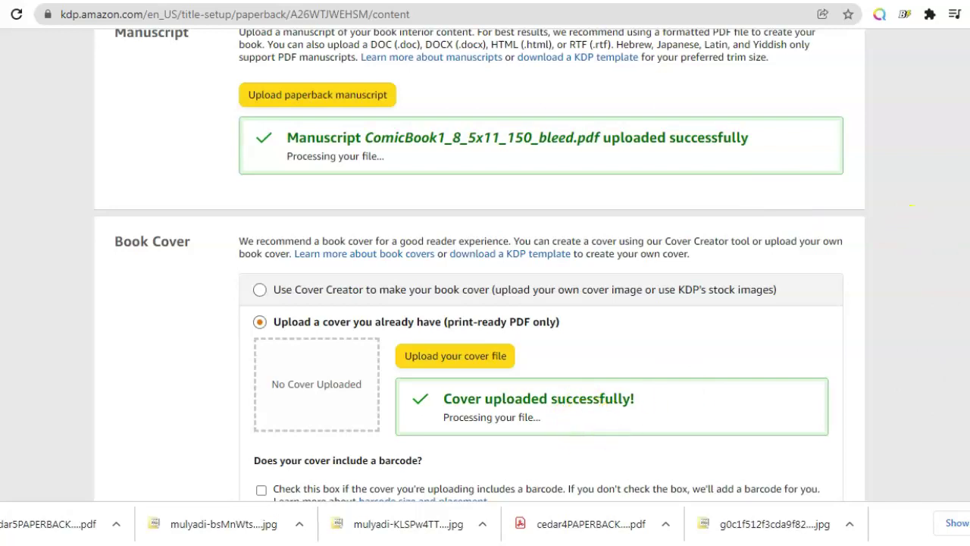
- Preview the uploaded manuscript and cover in the Print Previewer, check the cover layout and quality check, and approve the book
scroll(911, 205, down, 4)
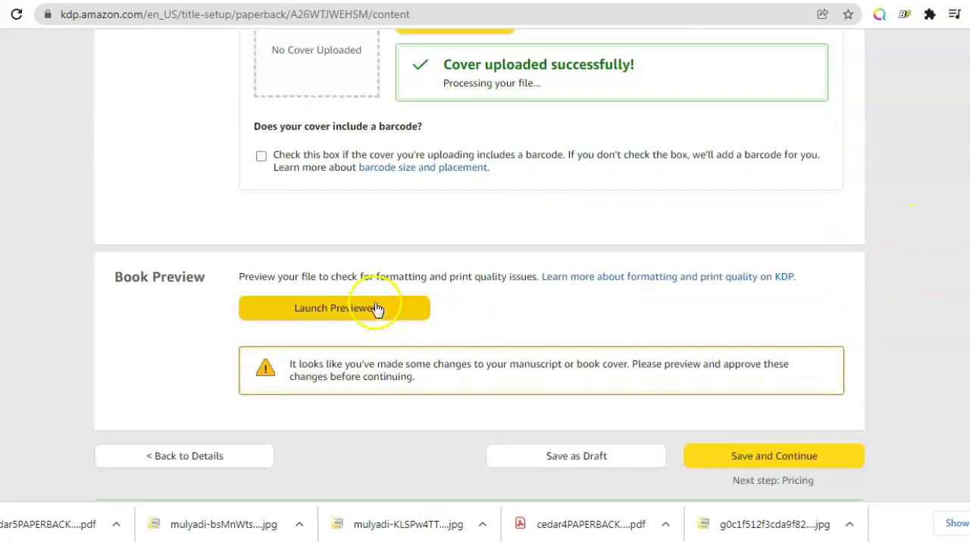
click(377, 311)
click(382, 309)
click(400, 311)
click(403, 312)
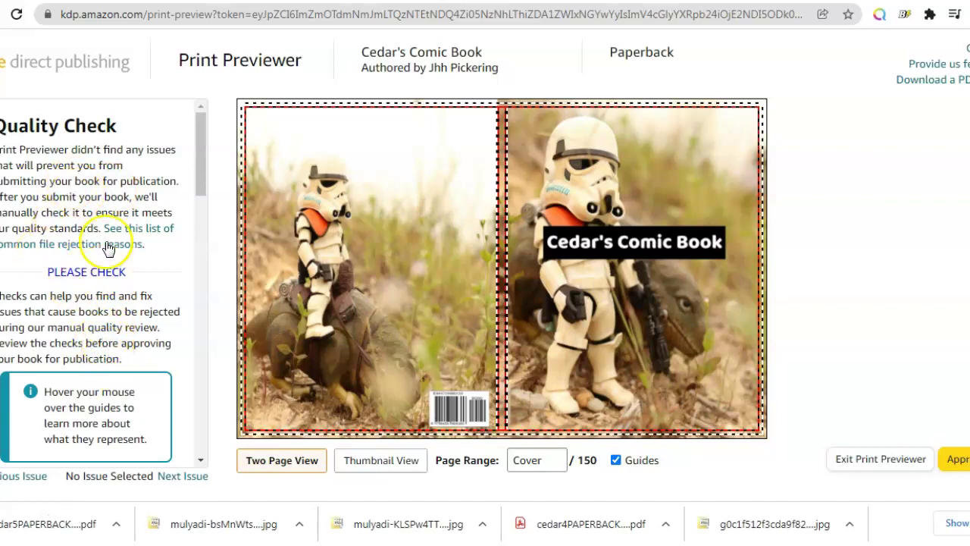
mouse_move(459, 290)
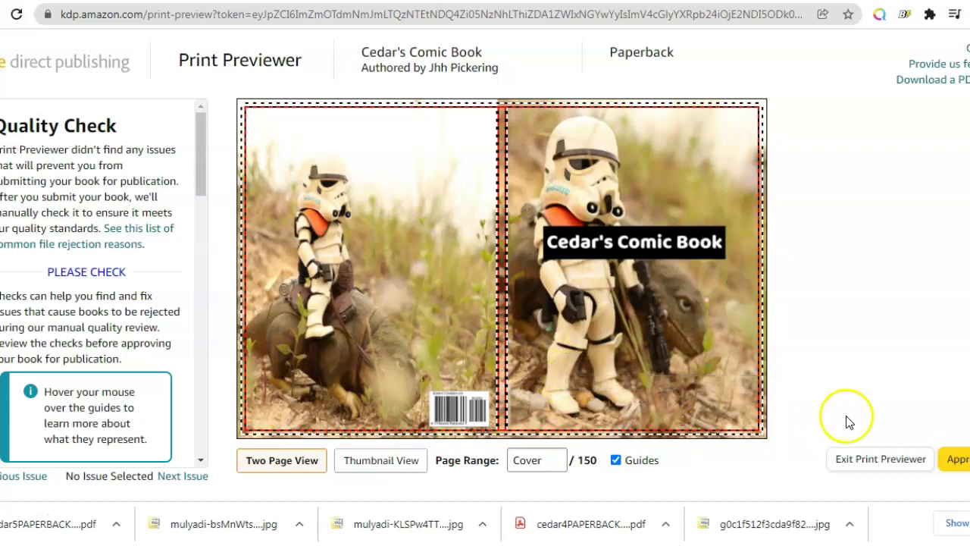
click(956, 465)
click(869, 465)
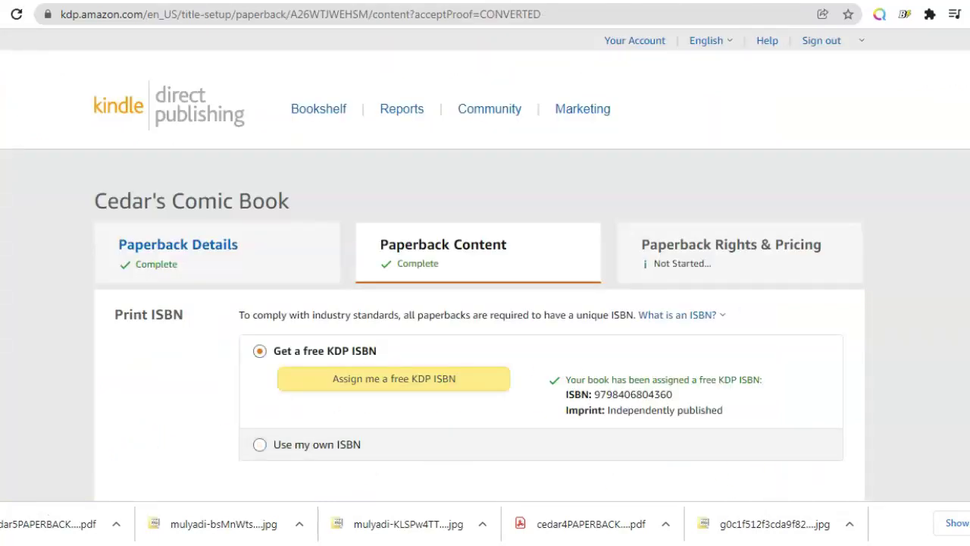
- Save the completed paperback content and continue to the rights and pricing page
scroll(479, 265, down, 15)
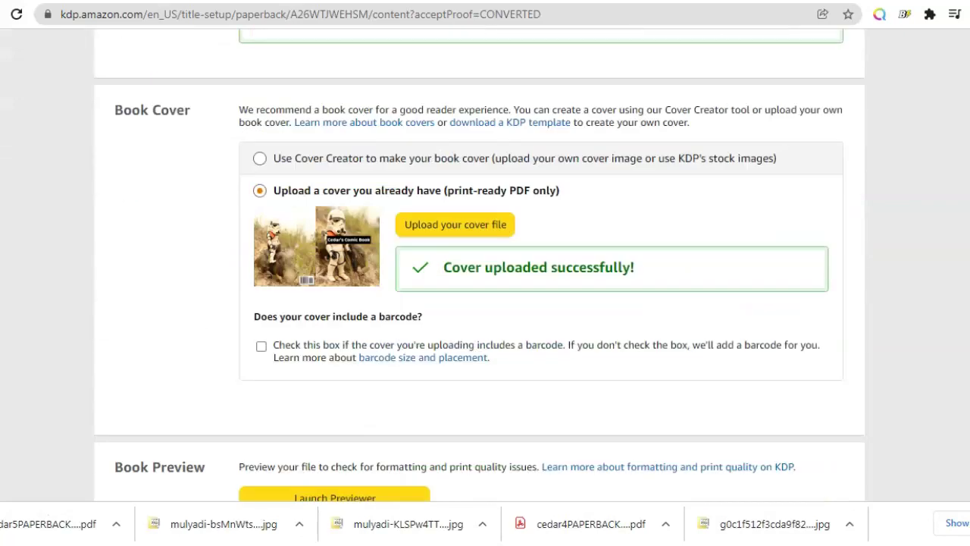
scroll(480, 265, down, 10)
click(829, 311)
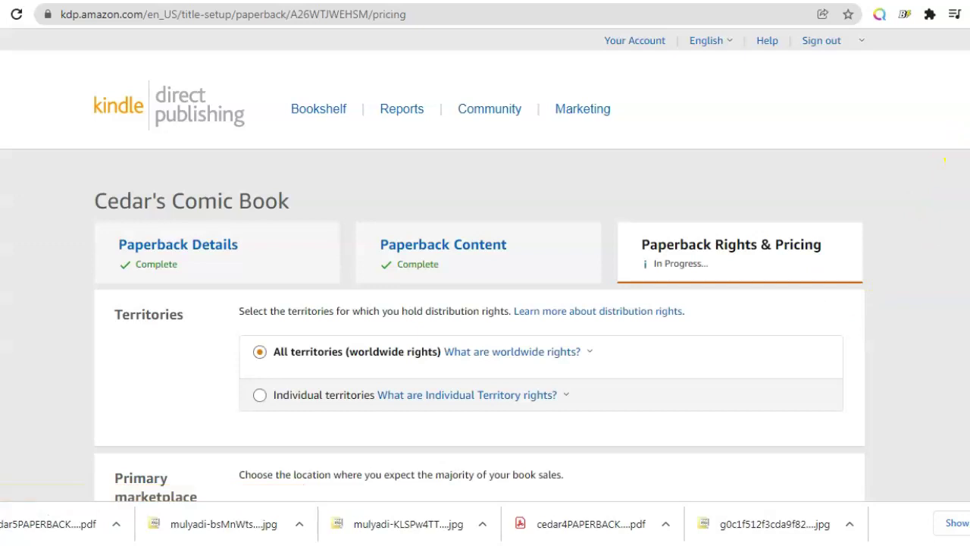
- Set the Amazon.com list price to 5.99 USD and review the converted prices for the other marketplaces
scroll(485, 303, down, 6)
click(388, 241)
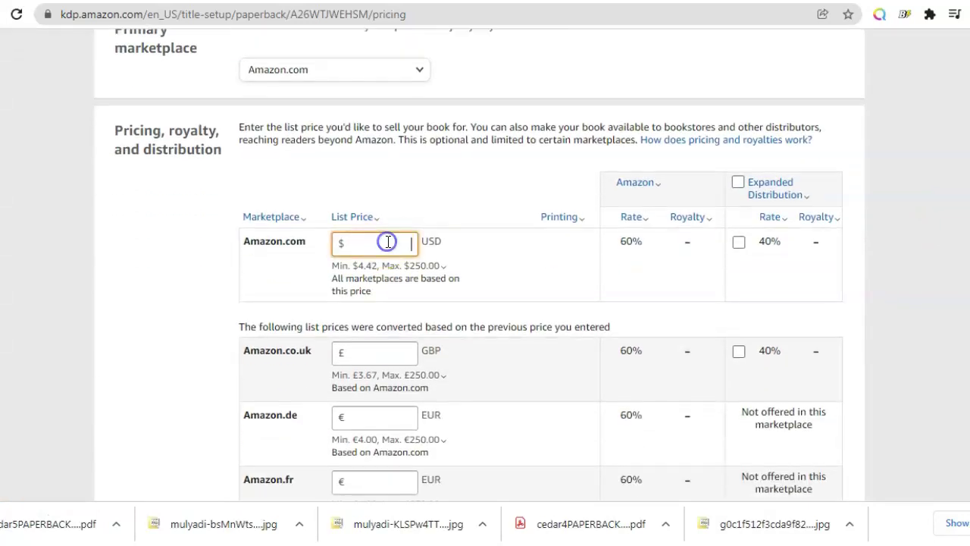
text(5.99)
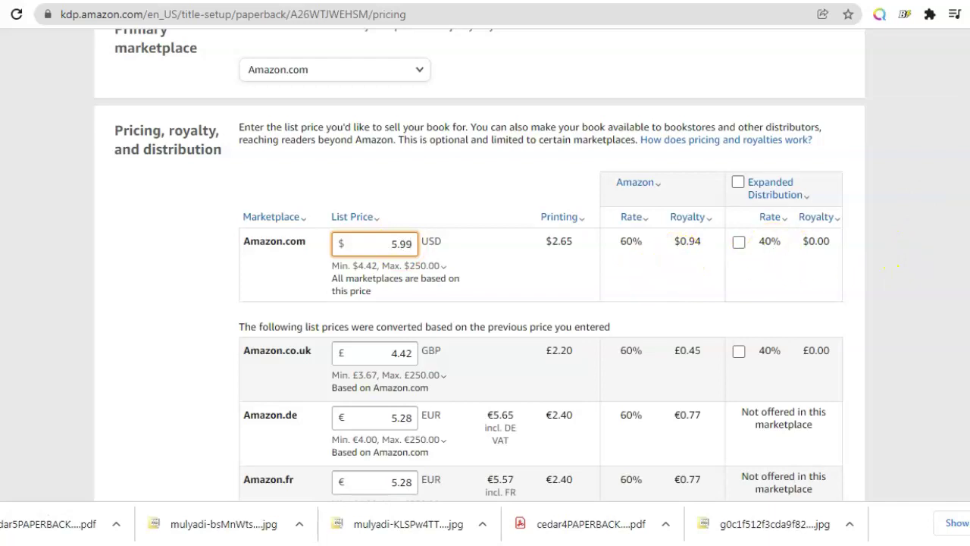
scroll(485, 265, down, 3)
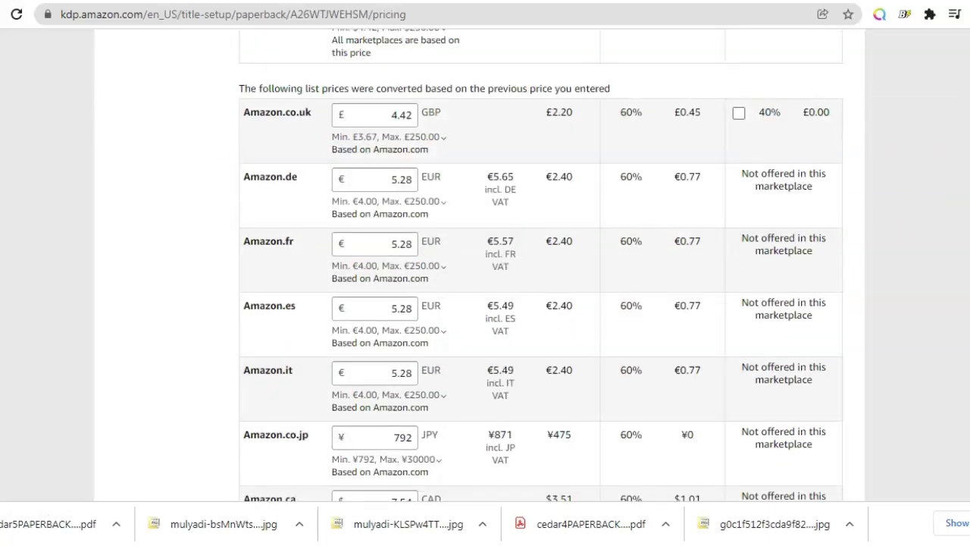
scroll(485, 265, down, 4)
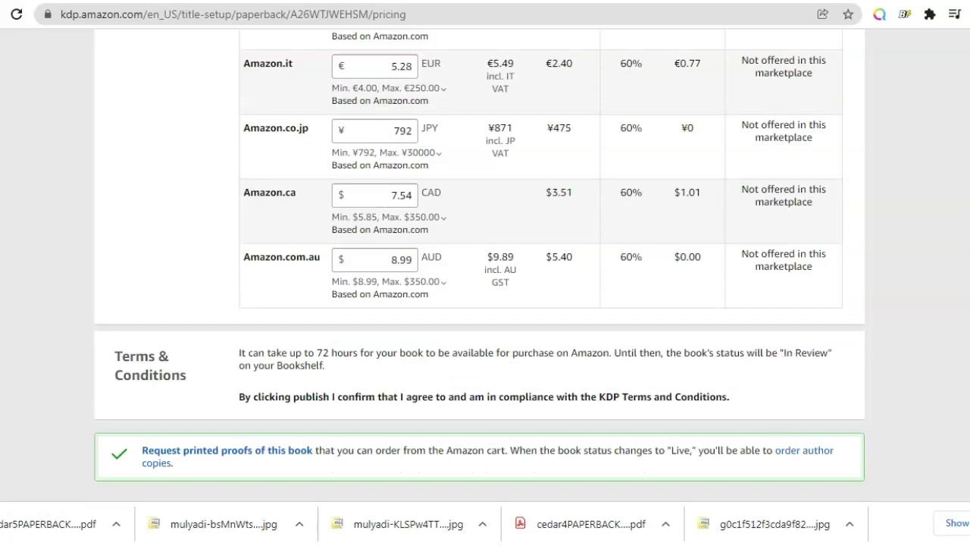
scroll(485, 265, down, 3)
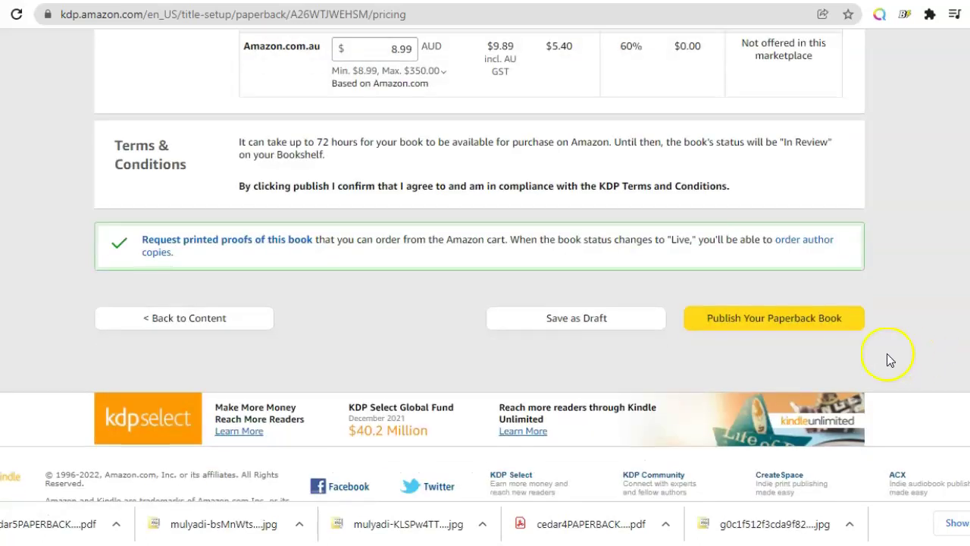
- Recheck the Amazon.com list price and the marketplace royalties, and publish the paperback book
click(816, 321)
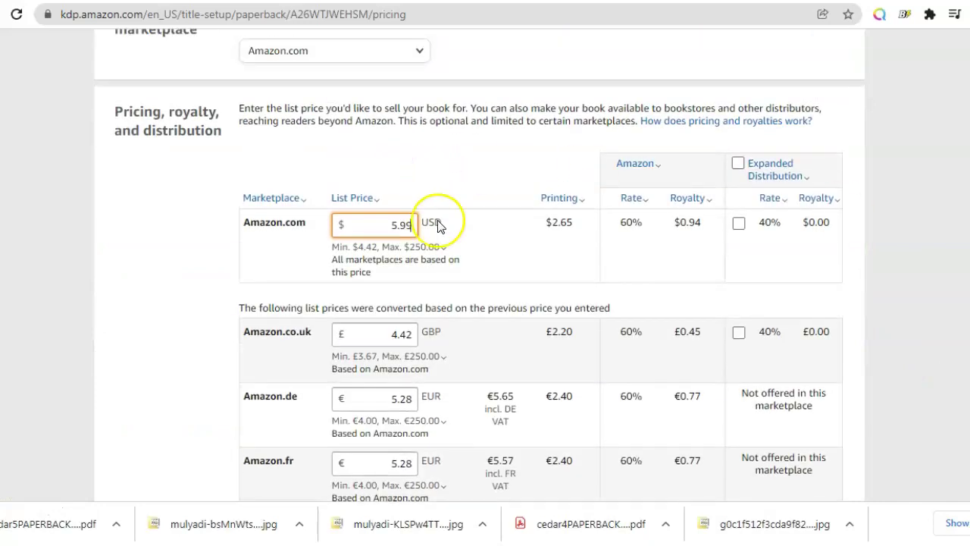
click(414, 231)
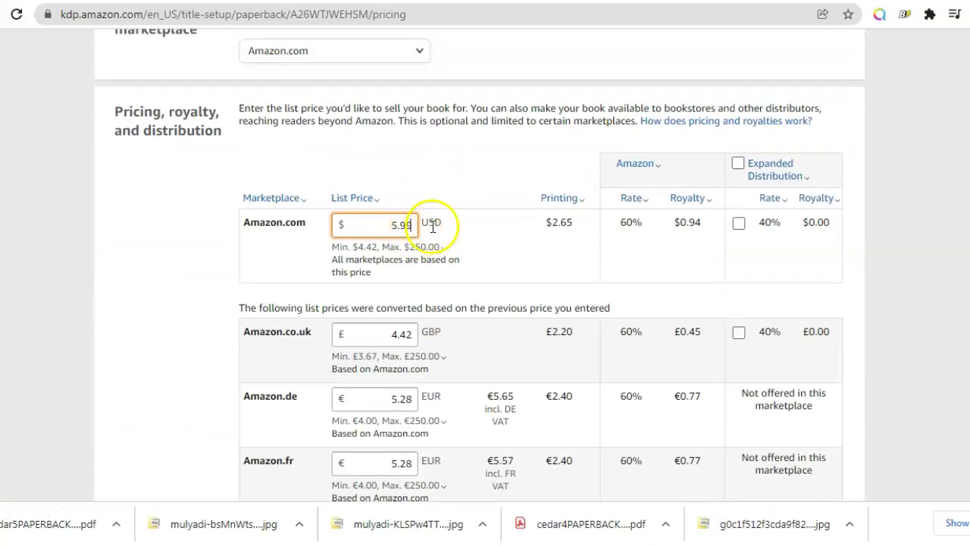
click(405, 231)
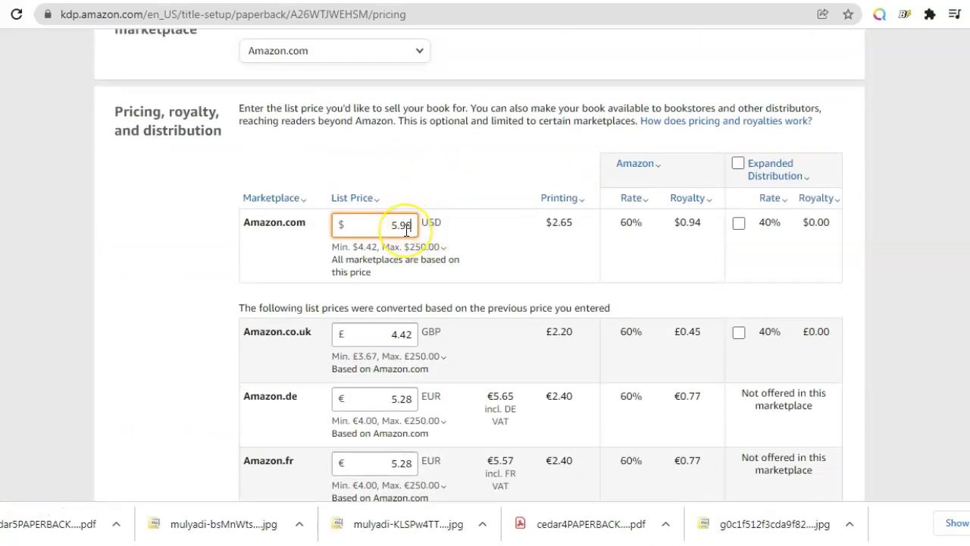
click(428, 225)
scroll(480, 266, down, 8)
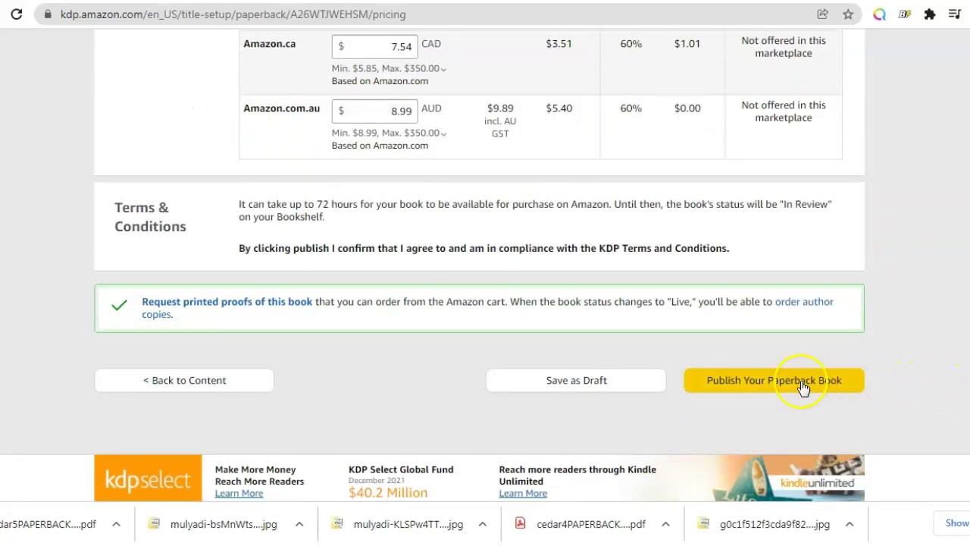
scroll(480, 265, up, 13)
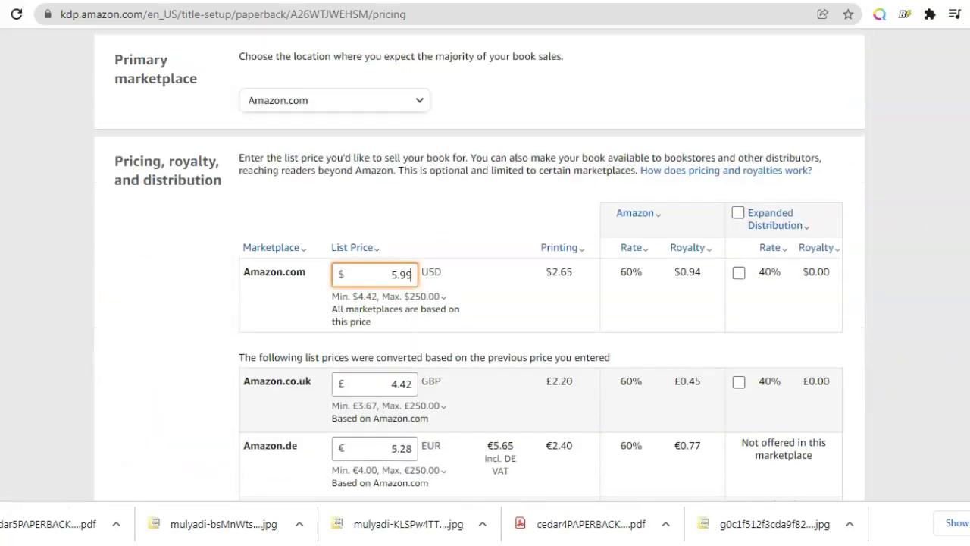
scroll(480, 265, down, 6)
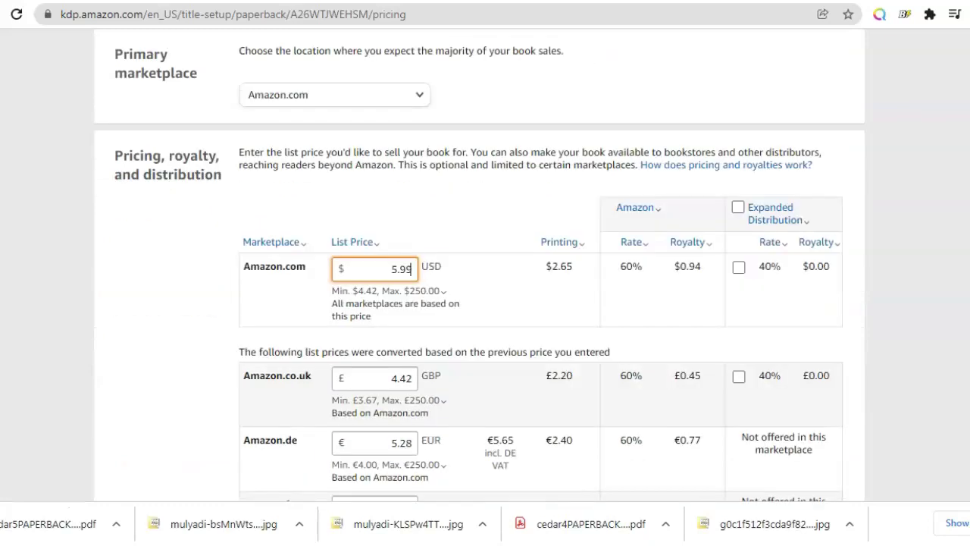
scroll(479, 265, down, 5)
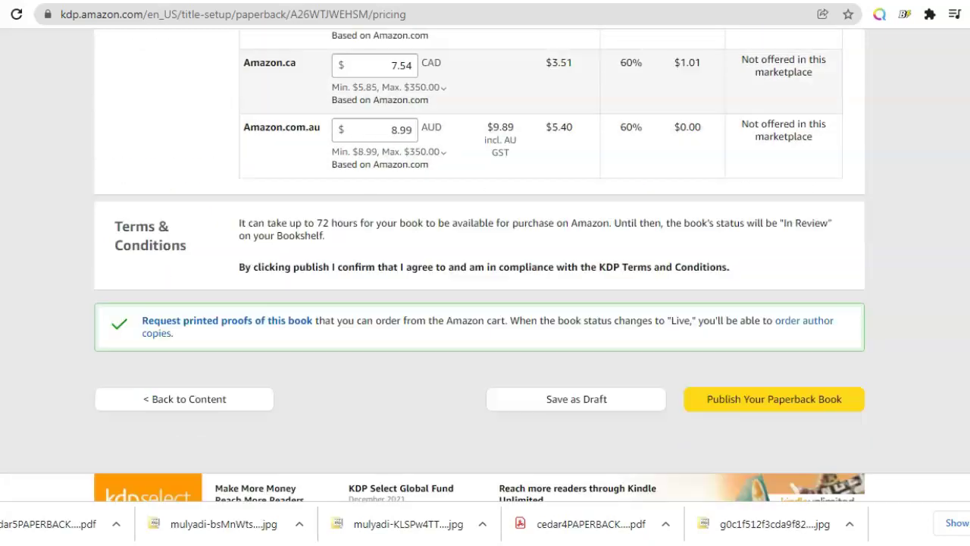
click(795, 400)
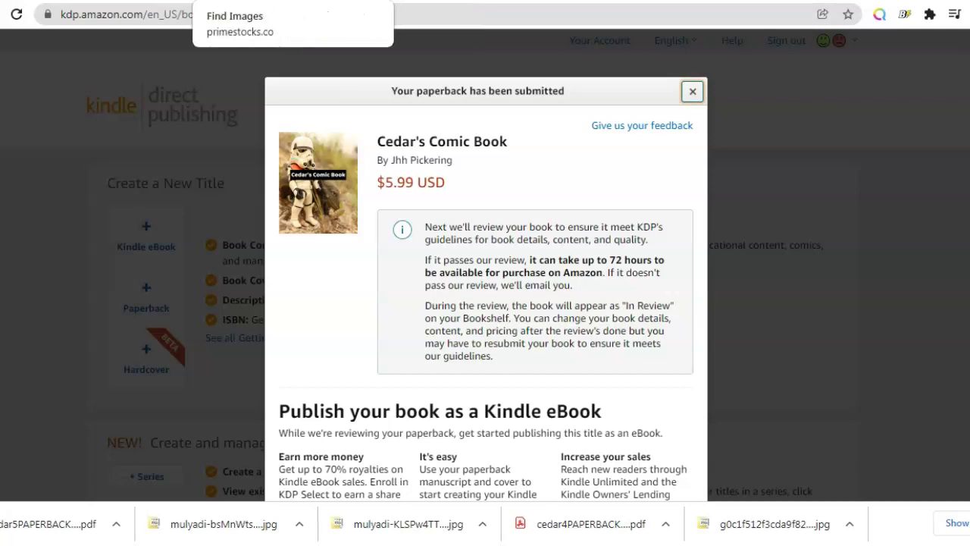
- Revisit the Prime Stocks images, Book Bolt tutorials, Book Bolt Lister's Chrome Web Store page, the Lister profiles and the exported cover PDF
click(250, 0)
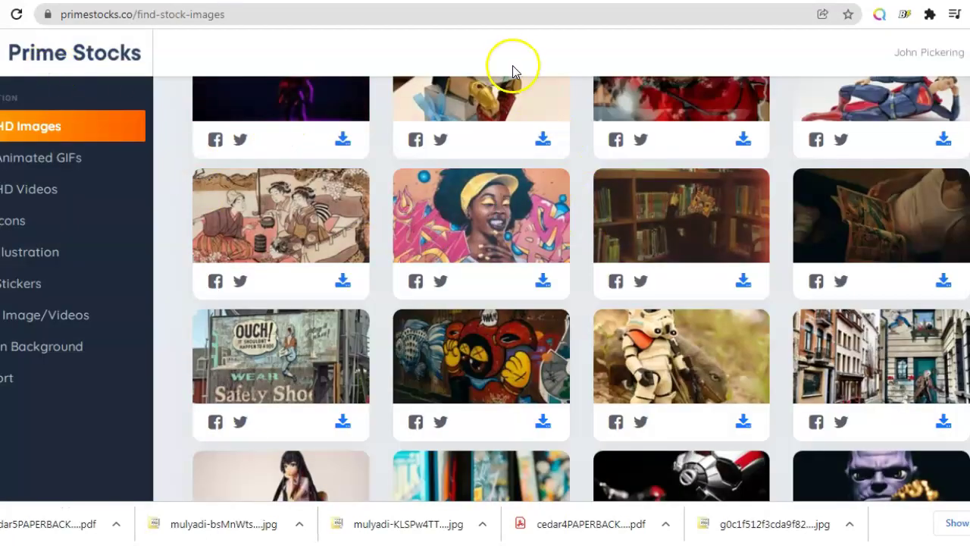
mouse_move(500, 176)
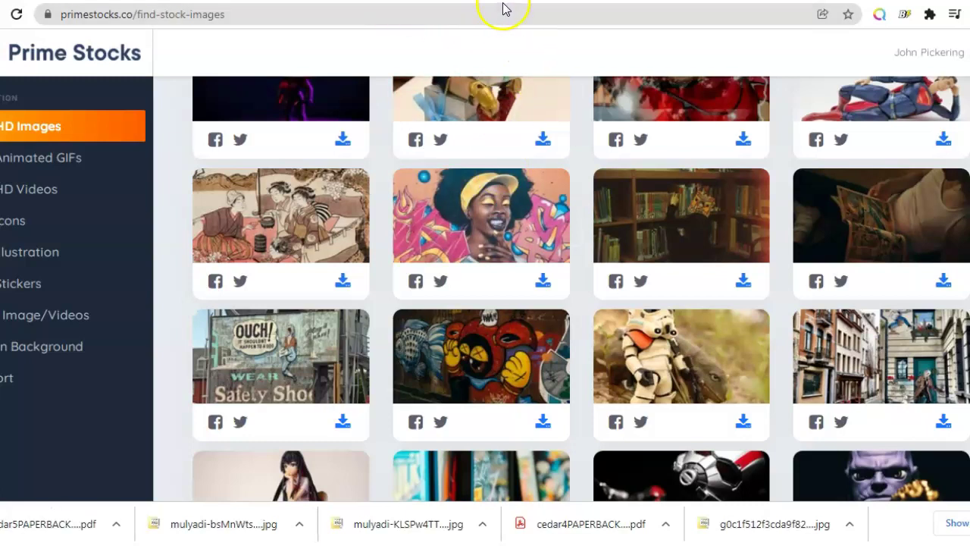
click(633, 1)
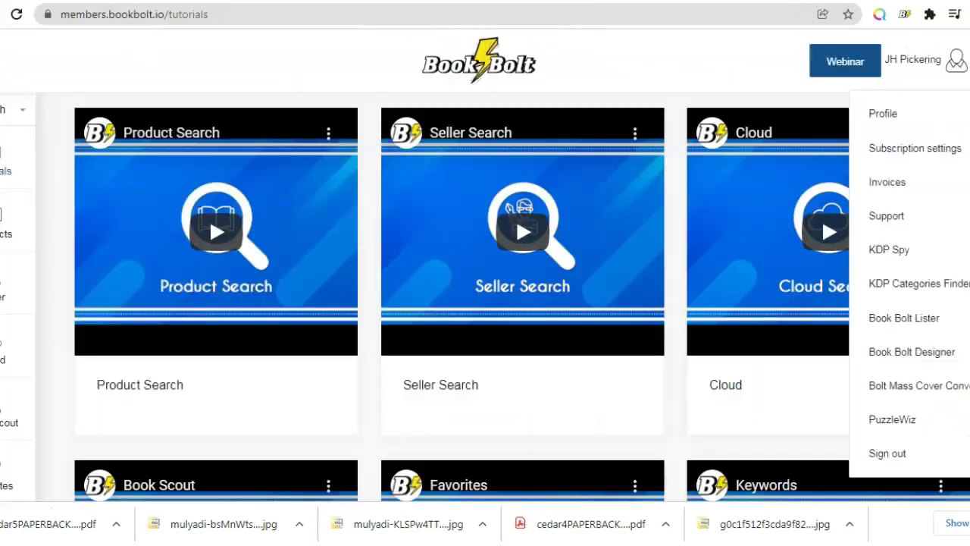
click(740, 76)
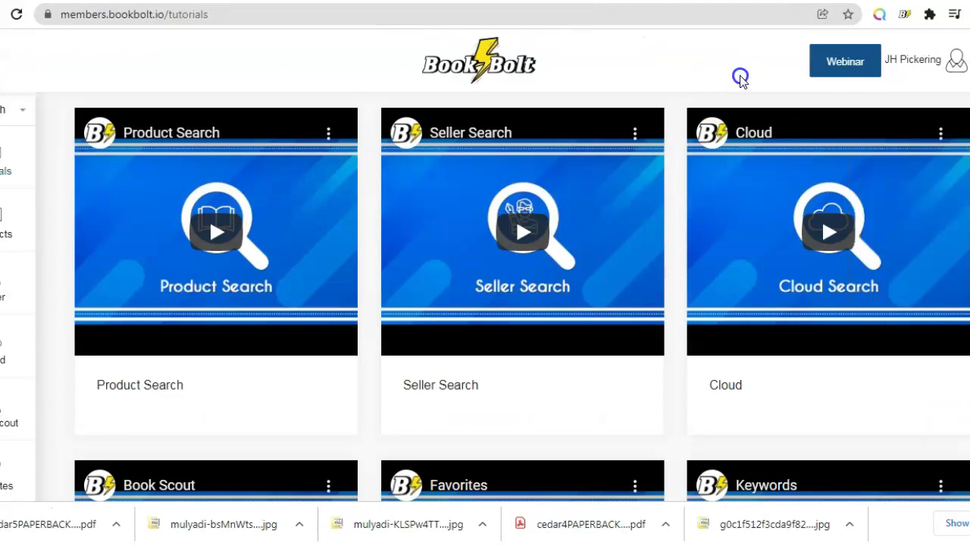
click(744, 1)
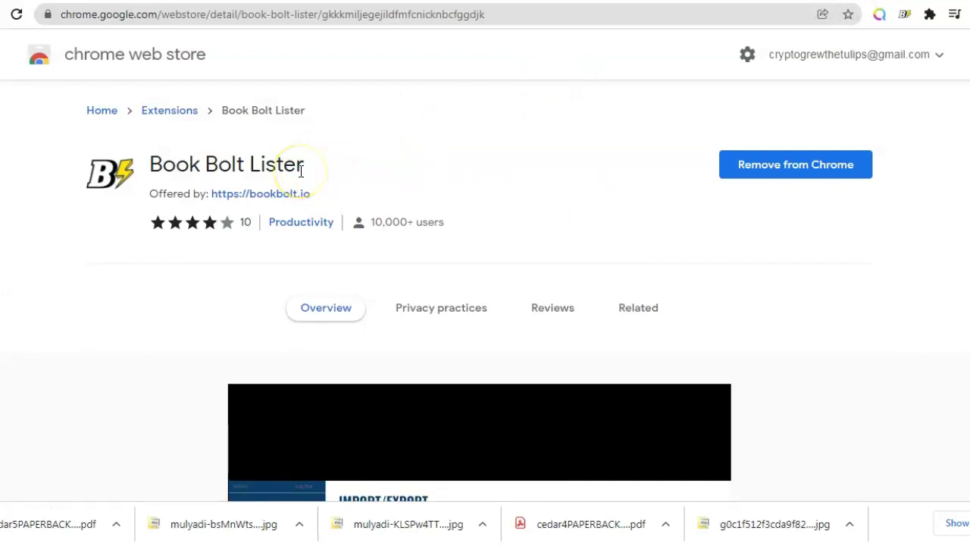
click(712, 1)
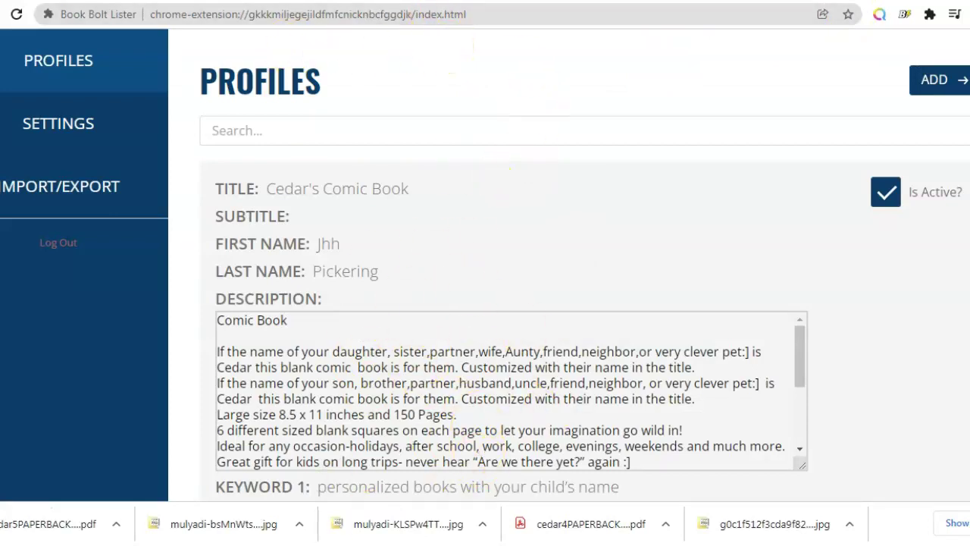
click(455, 1)
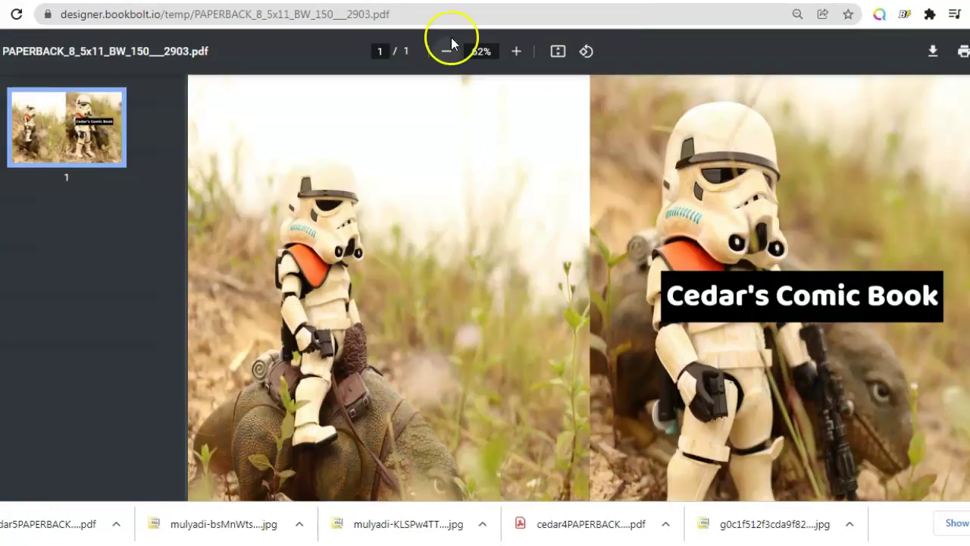